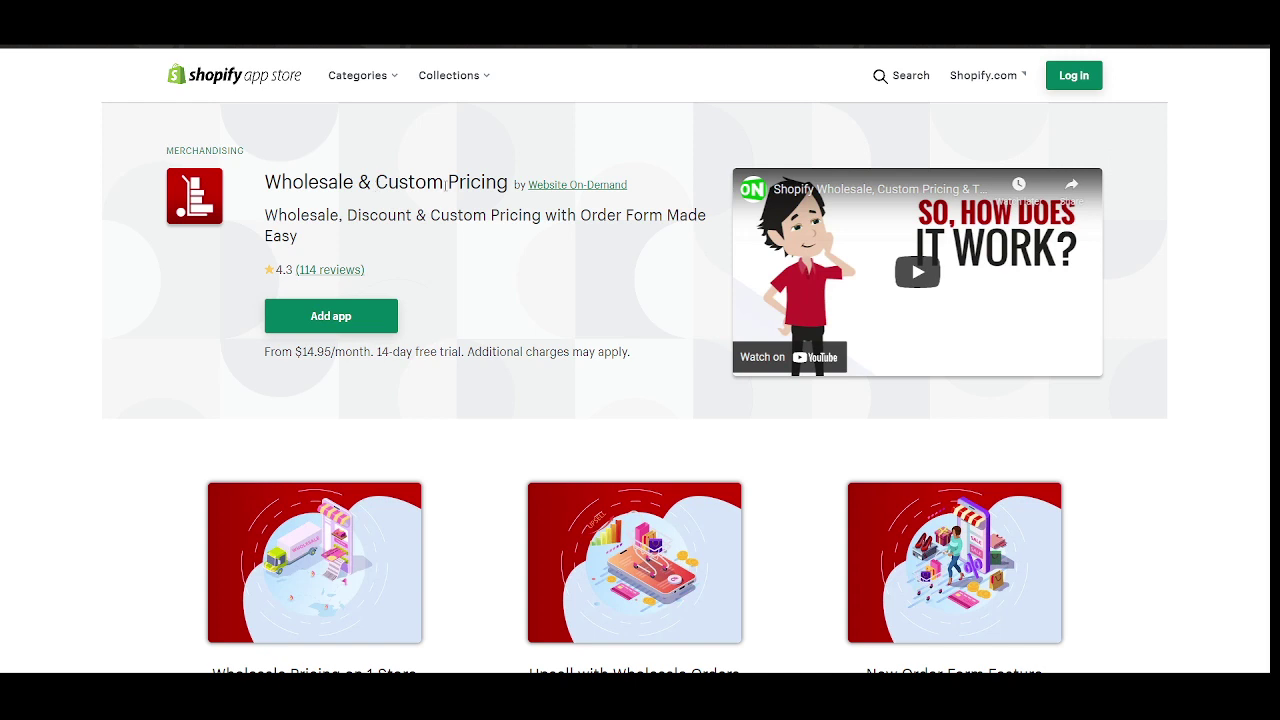
Review the Wholesale Now app listing, including its Discount and Order Form features and the Basic plan.
{"action": "scroll", "coordinate": [415, 216], "scroll_direction": "down", "scroll_amount": 1}
{"action": "scroll", "coordinate": [457, 200], "scroll_direction": "up", "scroll_amount": 1}
{"action": "double_click", "coordinate": [350, 216]}
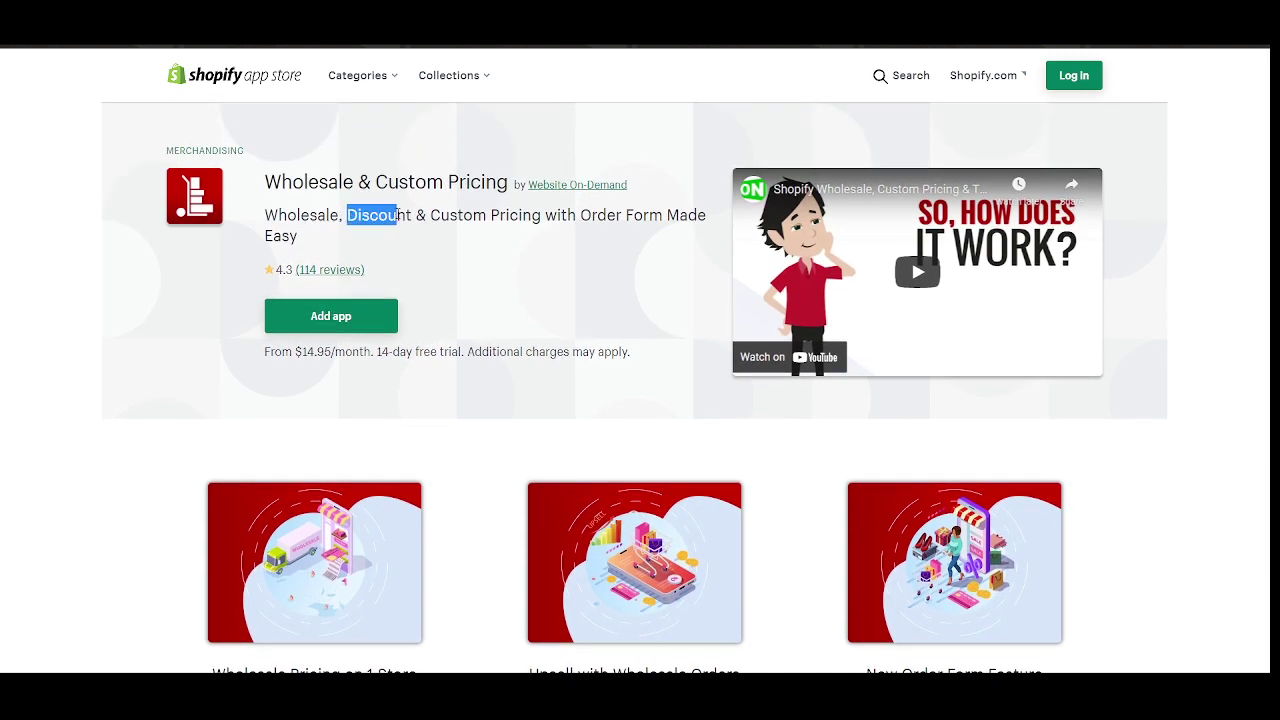
{"action": "left_click", "coordinate": [458, 210]}
{"action": "scroll", "coordinate": [513, 244], "scroll_direction": "down", "scroll_amount": 2}
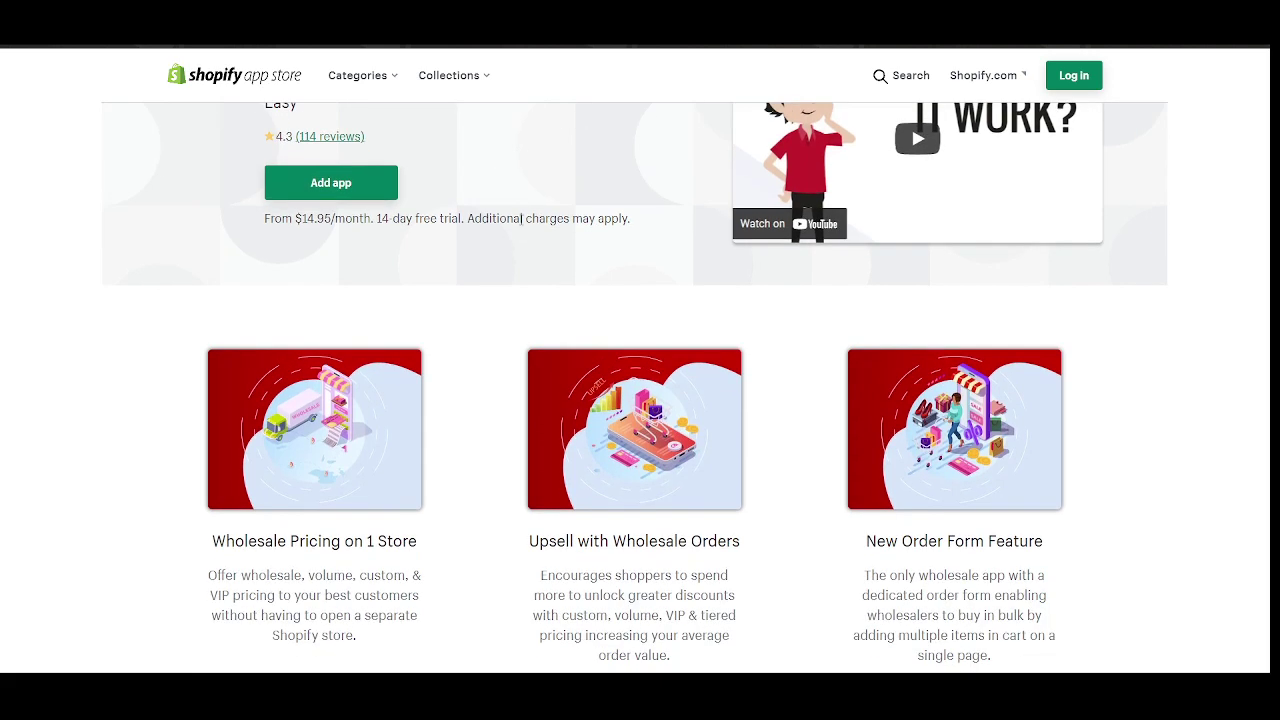
{"action": "scroll", "coordinate": [540, 251], "scroll_direction": "up", "scroll_amount": 2}
{"action": "left_click_drag", "start_coordinate": [541, 216], "coordinate": [662, 216]}
{"action": "left_click", "coordinate": [593, 249]}
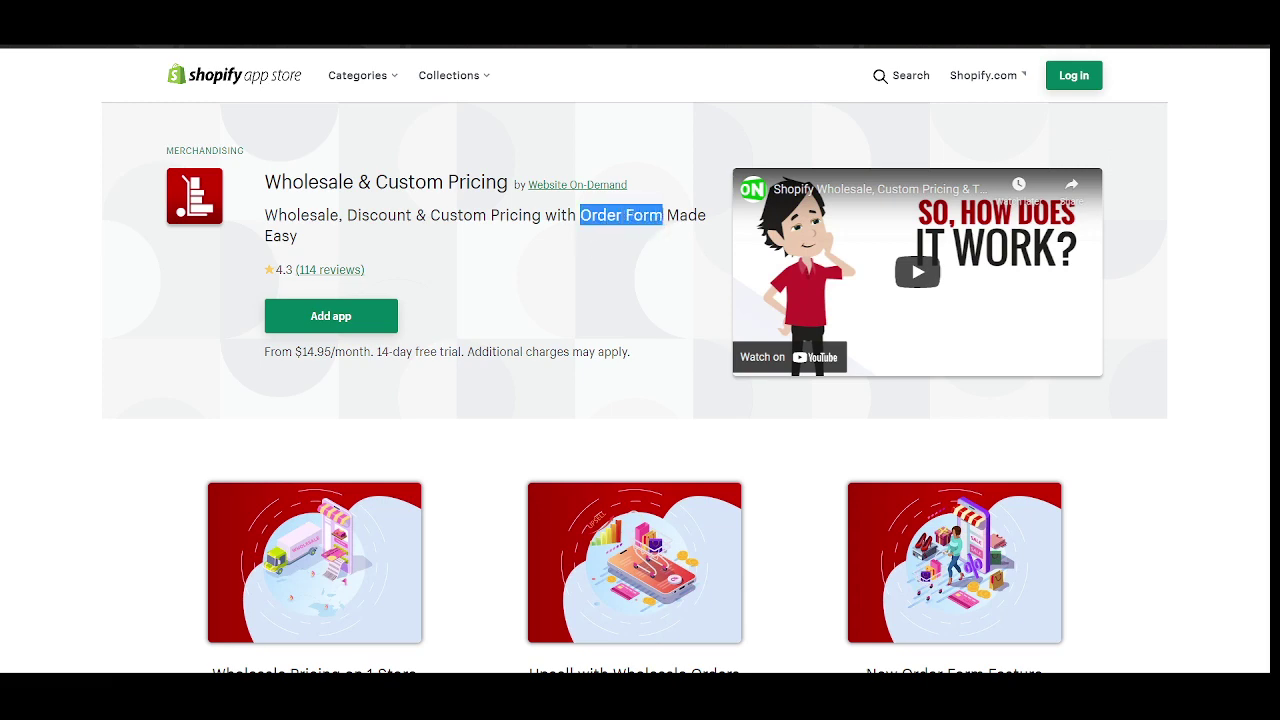
{"action": "left_click", "coordinate": [598, 244]}
{"action": "scroll", "coordinate": [597, 243], "scroll_direction": "down", "scroll_amount": 2}
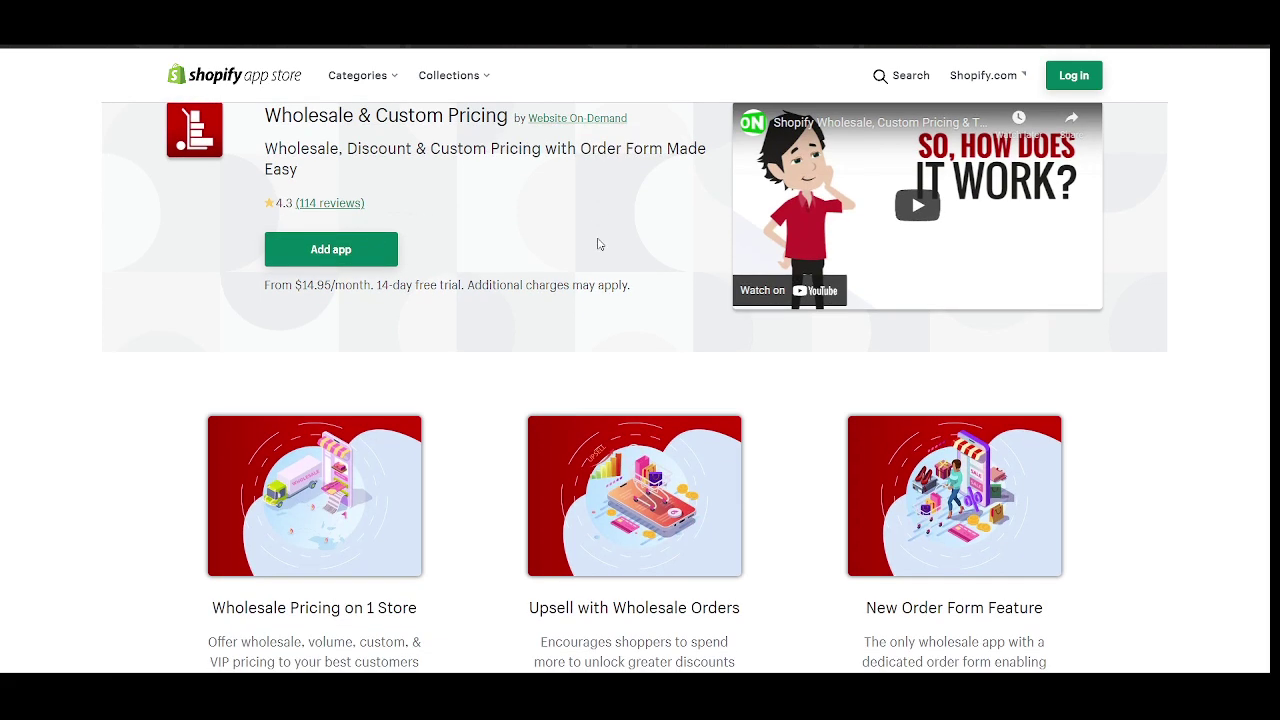
{"action": "scroll", "coordinate": [597, 243], "scroll_direction": "up", "scroll_amount": 2}
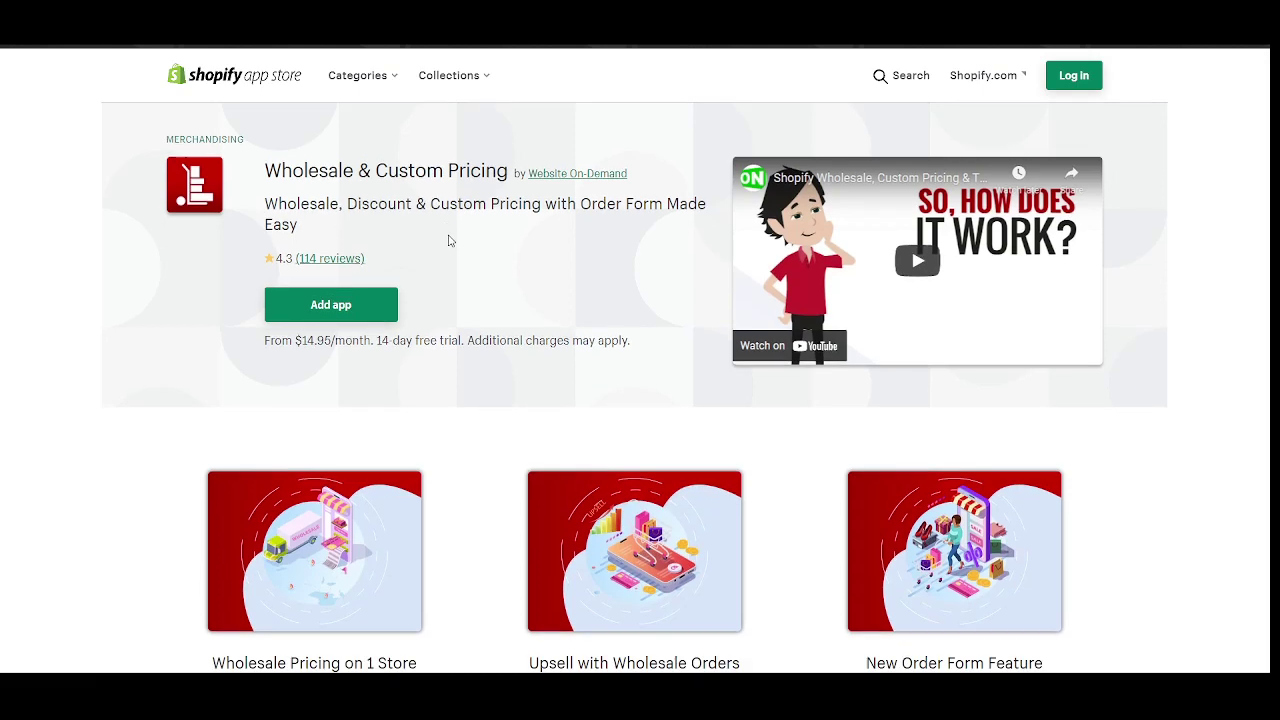
{"action": "scroll", "coordinate": [449, 240], "scroll_direction": "down", "scroll_amount": 5}
{"action": "scroll", "coordinate": [449, 240], "scroll_direction": "down", "scroll_amount": 2}
{"action": "scroll", "coordinate": [449, 240], "scroll_direction": "down", "scroll_amount": 5}
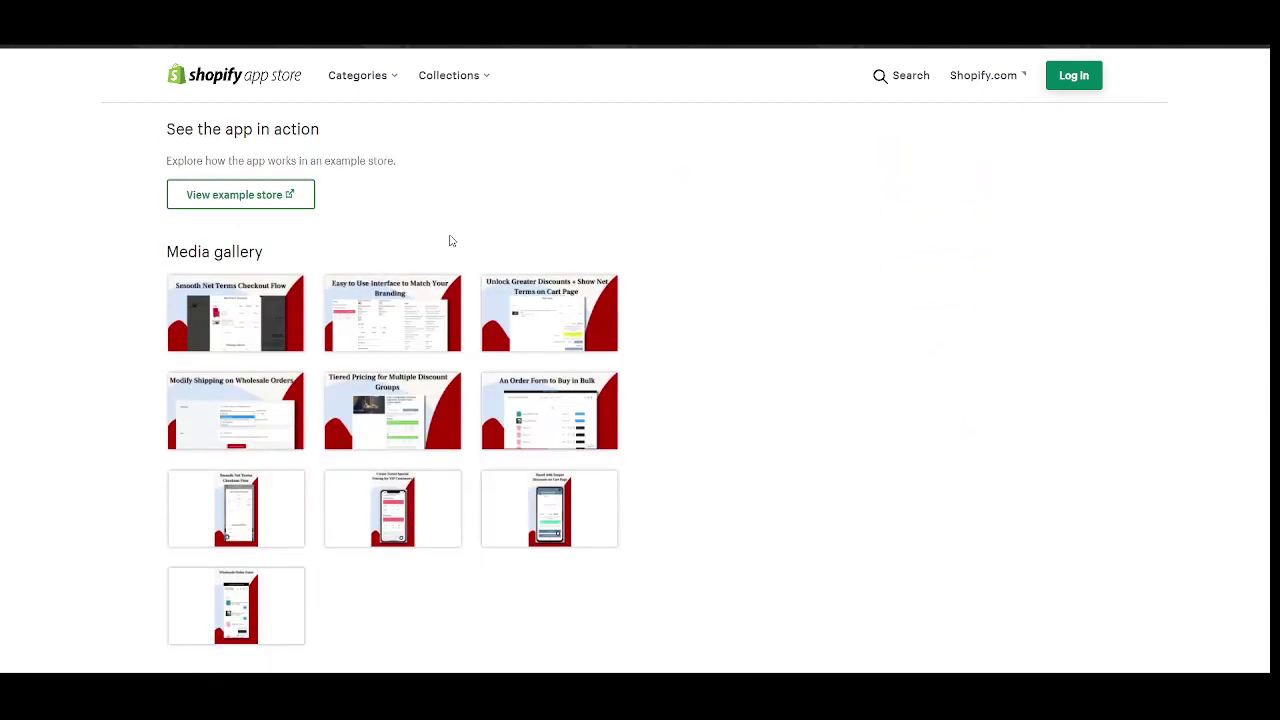
{"action": "scroll", "coordinate": [449, 241], "scroll_direction": "down", "scroll_amount": 3}
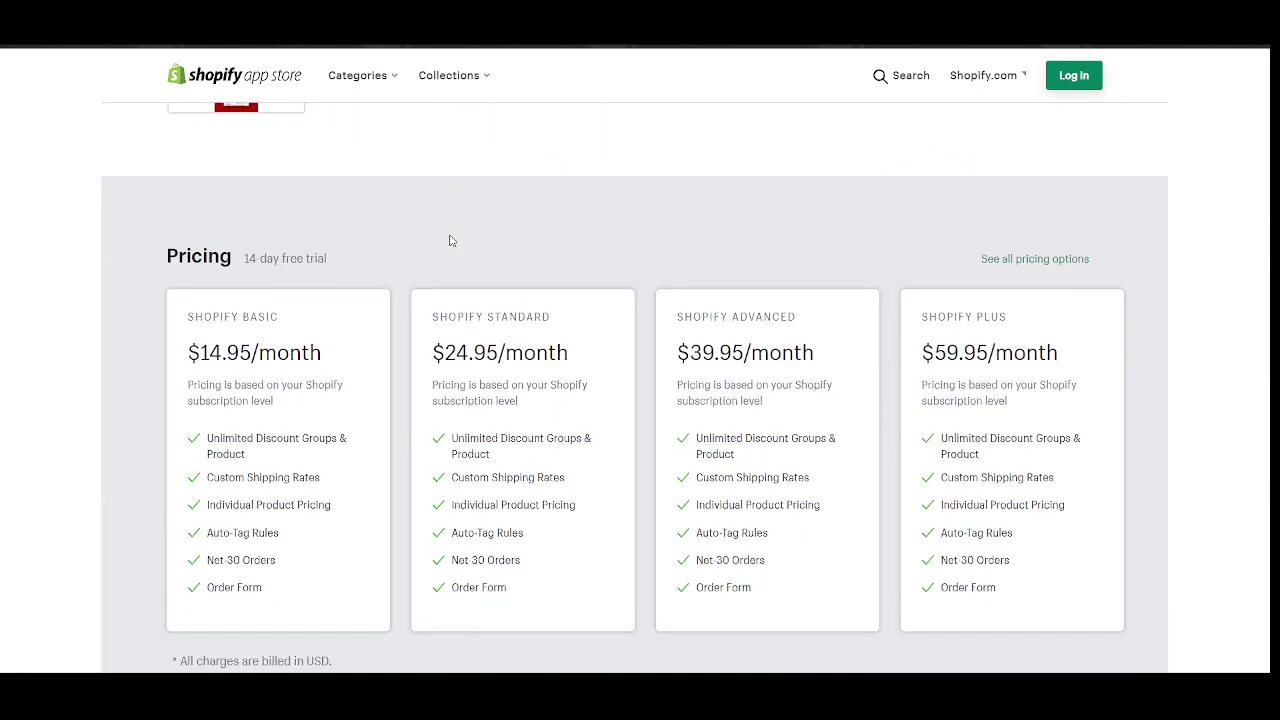
{"action": "scroll", "coordinate": [258, 266], "scroll_direction": "down", "scroll_amount": 1}
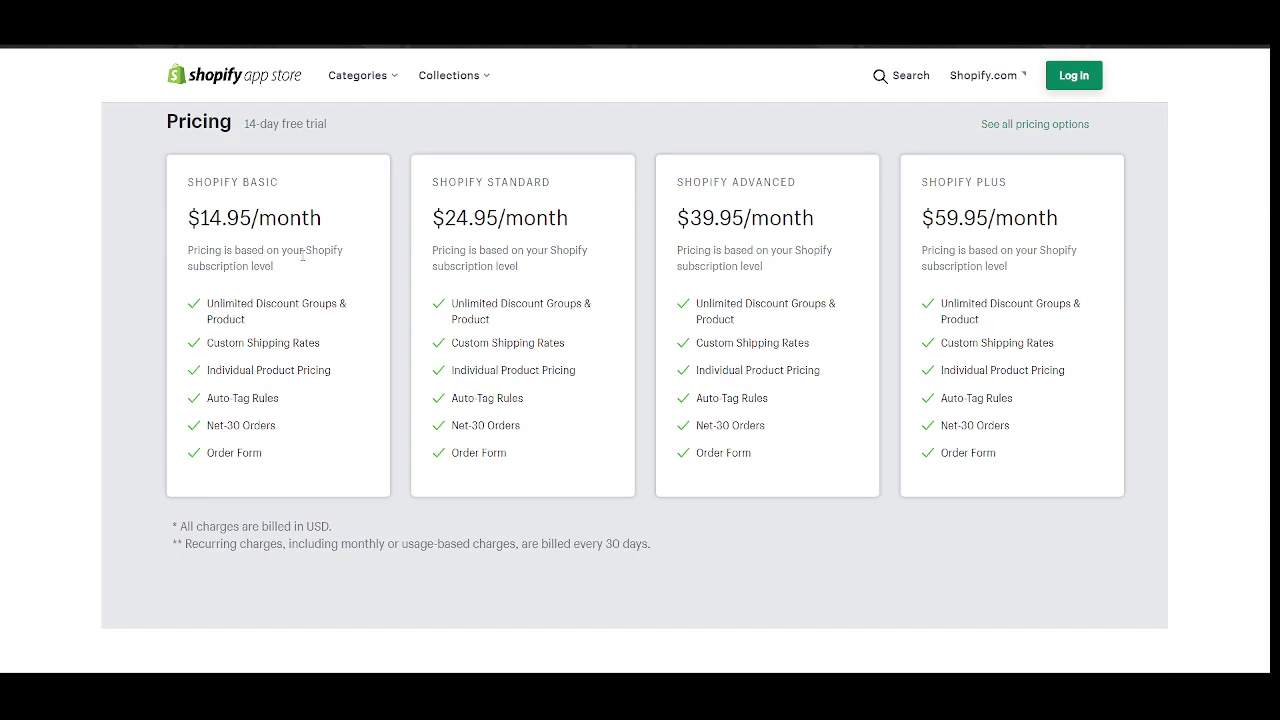
{"action": "left_click_drag", "start_coordinate": [302, 272], "coordinate": [188, 266]}
{"action": "left_click", "coordinate": [290, 276]}
Compare the Basic ($14.95/month), Standard, Advanced and Plus plans, then check the bike's product title.
{"action": "scroll", "coordinate": [289, 276], "scroll_direction": "up", "scroll_amount": 1}
{"action": "scroll", "coordinate": [335, 283], "scroll_direction": "up", "scroll_amount": 1}
{"action": "scroll", "coordinate": [335, 283], "scroll_direction": "down", "scroll_amount": 1}
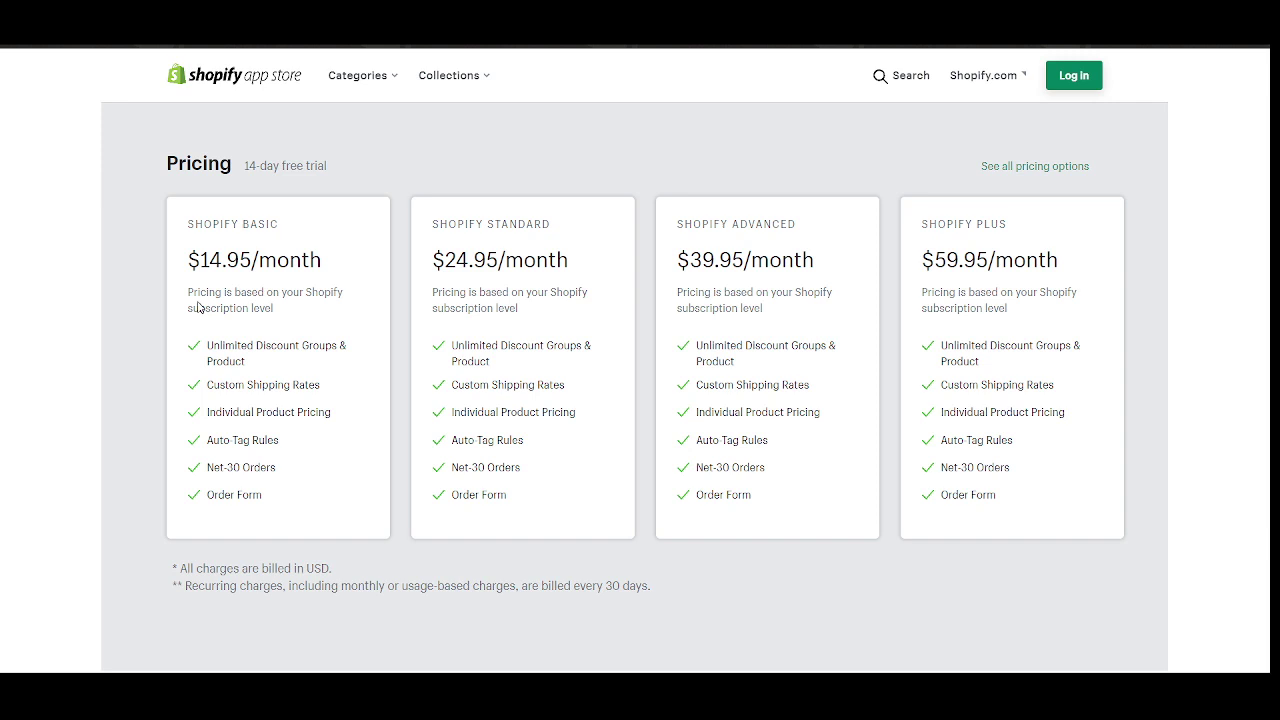
{"action": "scroll", "coordinate": [335, 283], "scroll_direction": "up", "scroll_amount": 1}
{"action": "left_click_drag", "start_coordinate": [185, 314], "coordinate": [306, 319]}
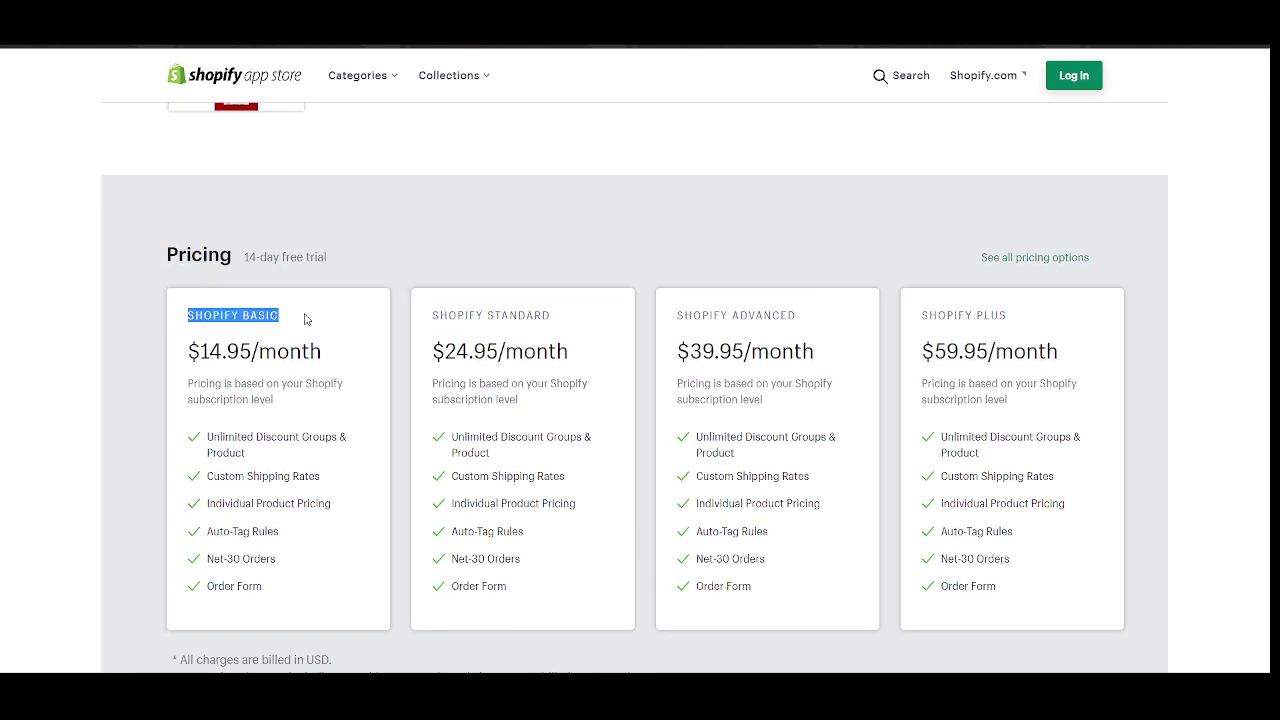
{"action": "left_click_drag", "start_coordinate": [337, 360], "coordinate": [171, 360]}
{"action": "left_click_drag", "start_coordinate": [434, 312], "coordinate": [416, 355]}
{"action": "left_click", "coordinate": [569, 349]}
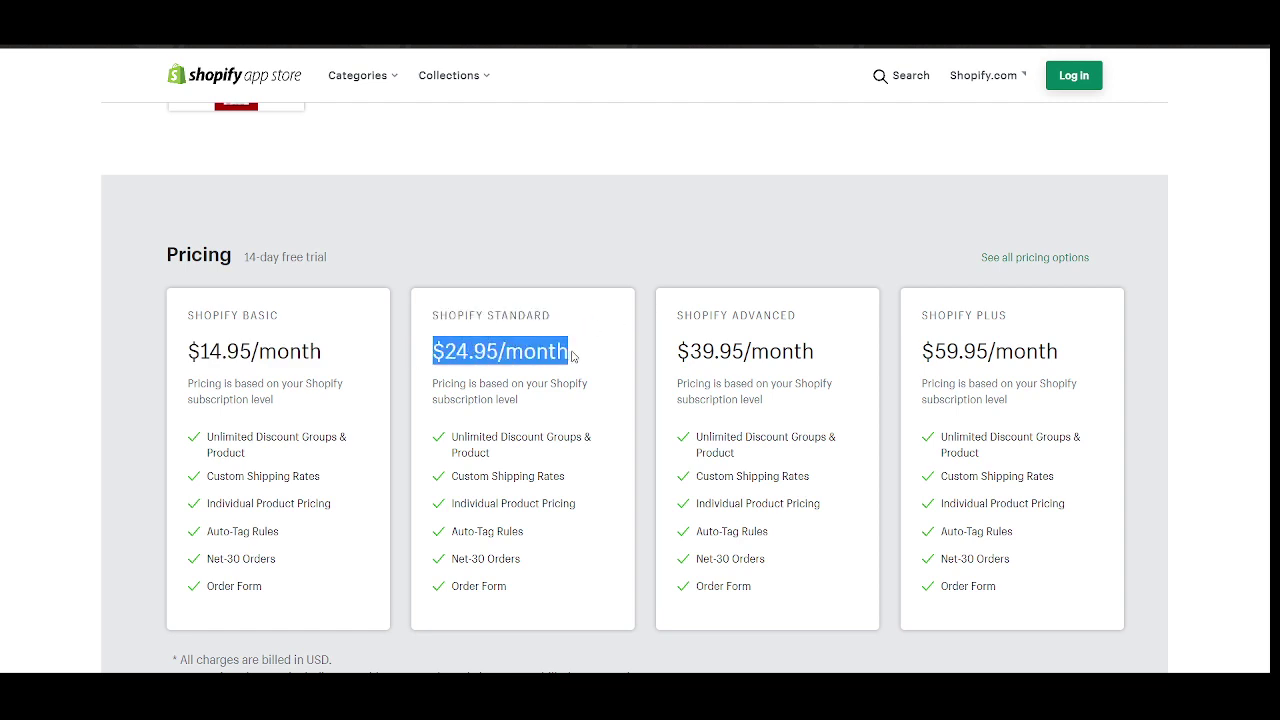
{"action": "left_click_drag", "start_coordinate": [676, 315], "coordinate": [852, 323]}
{"action": "left_click_drag", "start_coordinate": [955, 315], "coordinate": [1083, 323]}
{"action": "scroll", "coordinate": [720, 314], "scroll_direction": "up", "scroll_amount": 10}
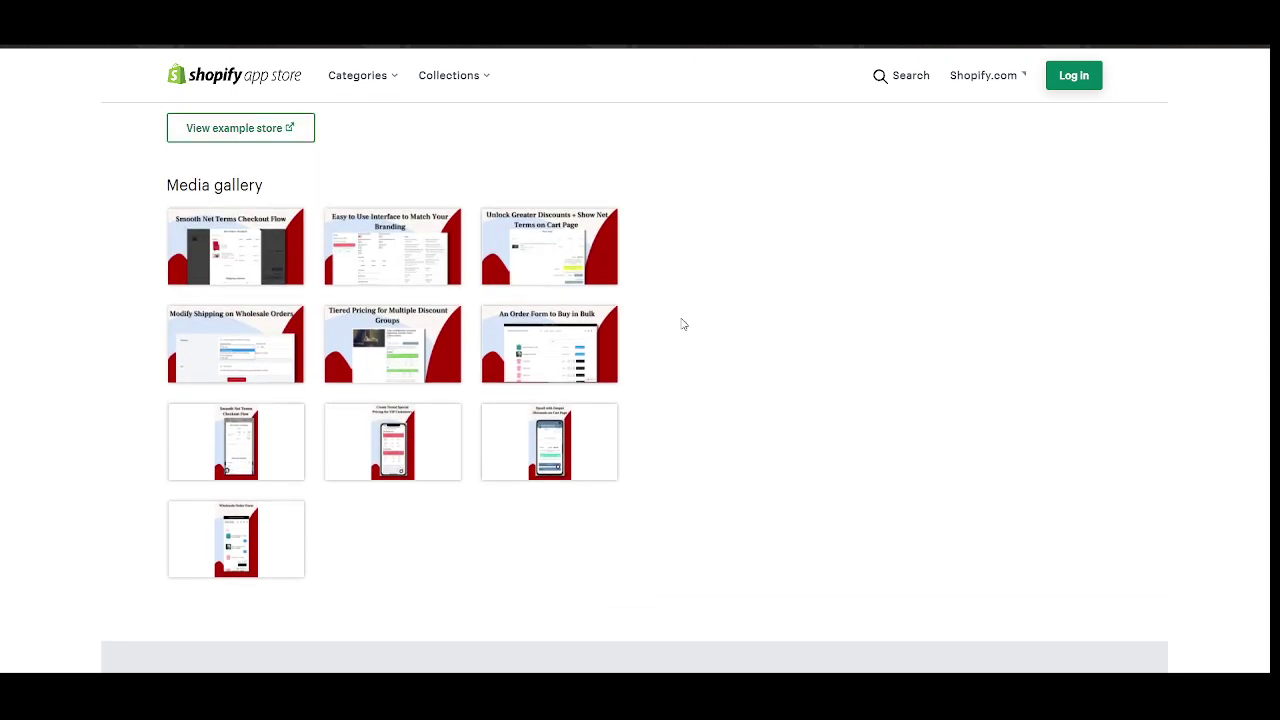
{"action": "scroll", "coordinate": [684, 328], "scroll_direction": "up", "scroll_amount": 2}
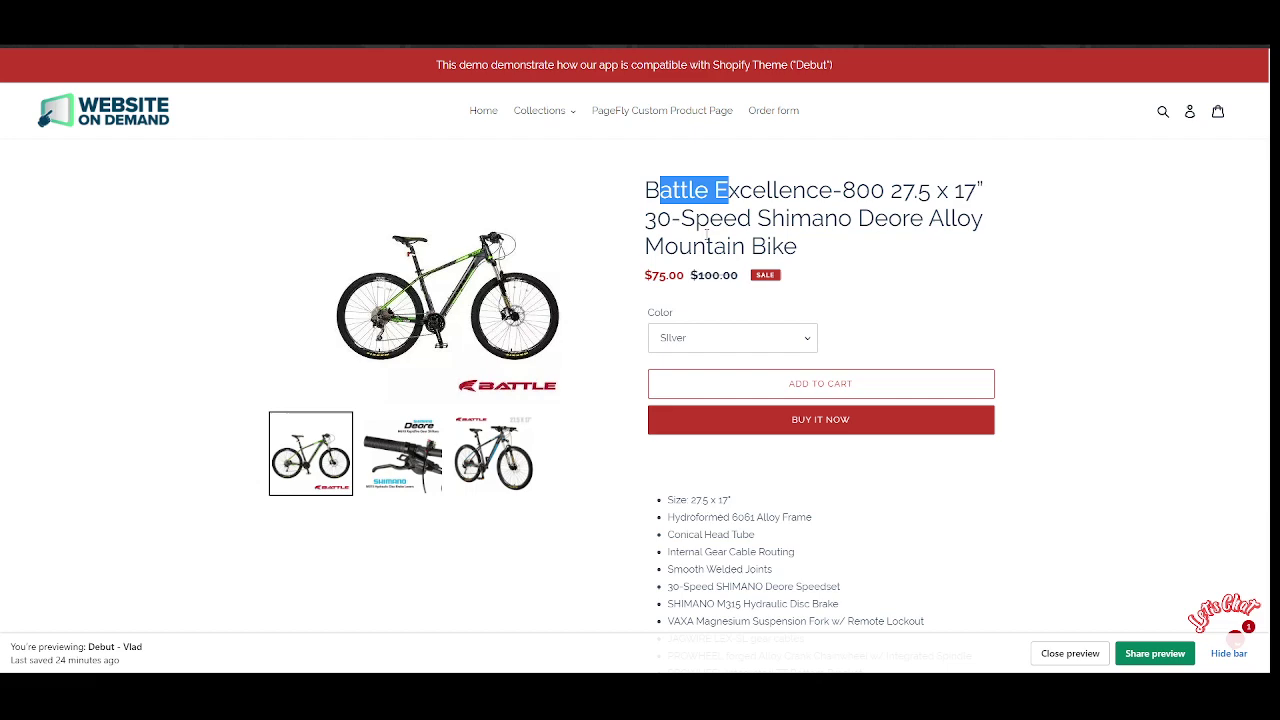
{"action": "left_click", "coordinate": [751, 218]}
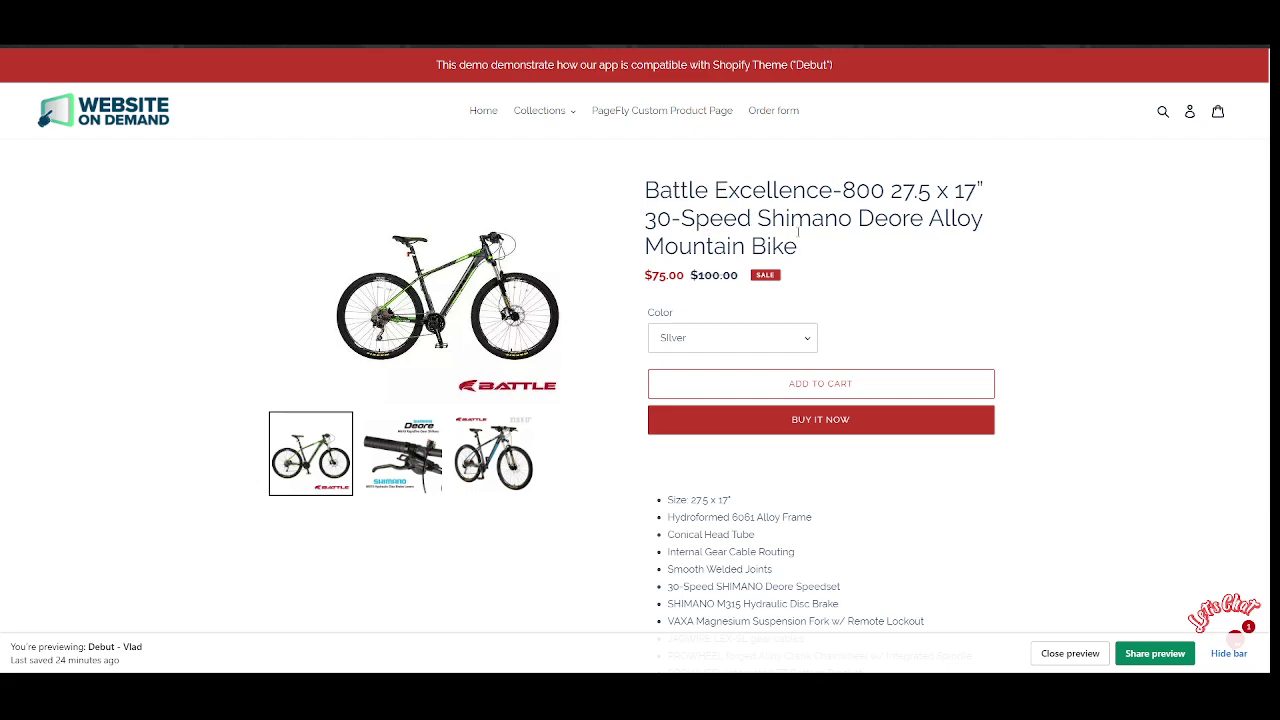
{"action": "scroll", "coordinate": [795, 236], "scroll_direction": "down", "scroll_amount": 2}
{"action": "scroll", "coordinate": [793, 238], "scroll_direction": "up", "scroll_amount": 2}
{"action": "scroll", "coordinate": [751, 225], "scroll_direction": "down", "scroll_amount": 2}
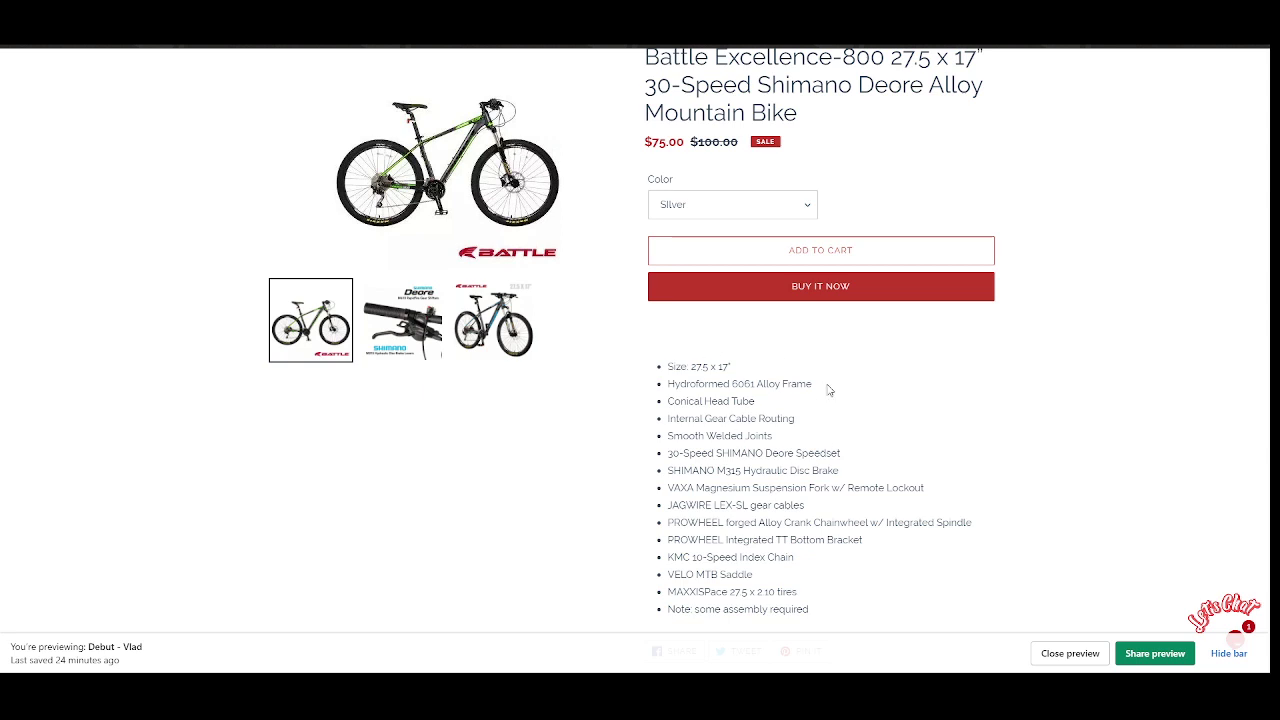
{"action": "scroll", "coordinate": [831, 391], "scroll_direction": "up", "scroll_amount": 2}
{"action": "left_click_drag", "start_coordinate": [644, 190], "coordinate": [810, 190]}
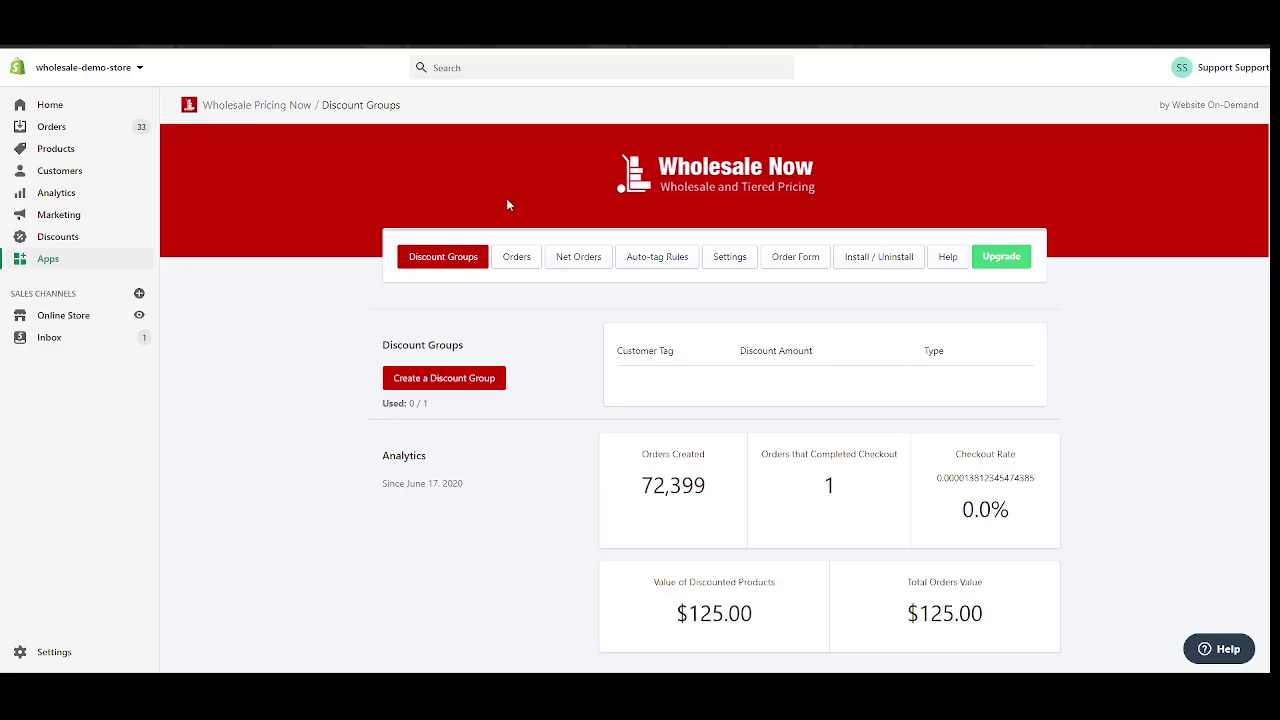
{"action": "scroll", "coordinate": [508, 200], "scroll_direction": "down", "scroll_amount": 1}
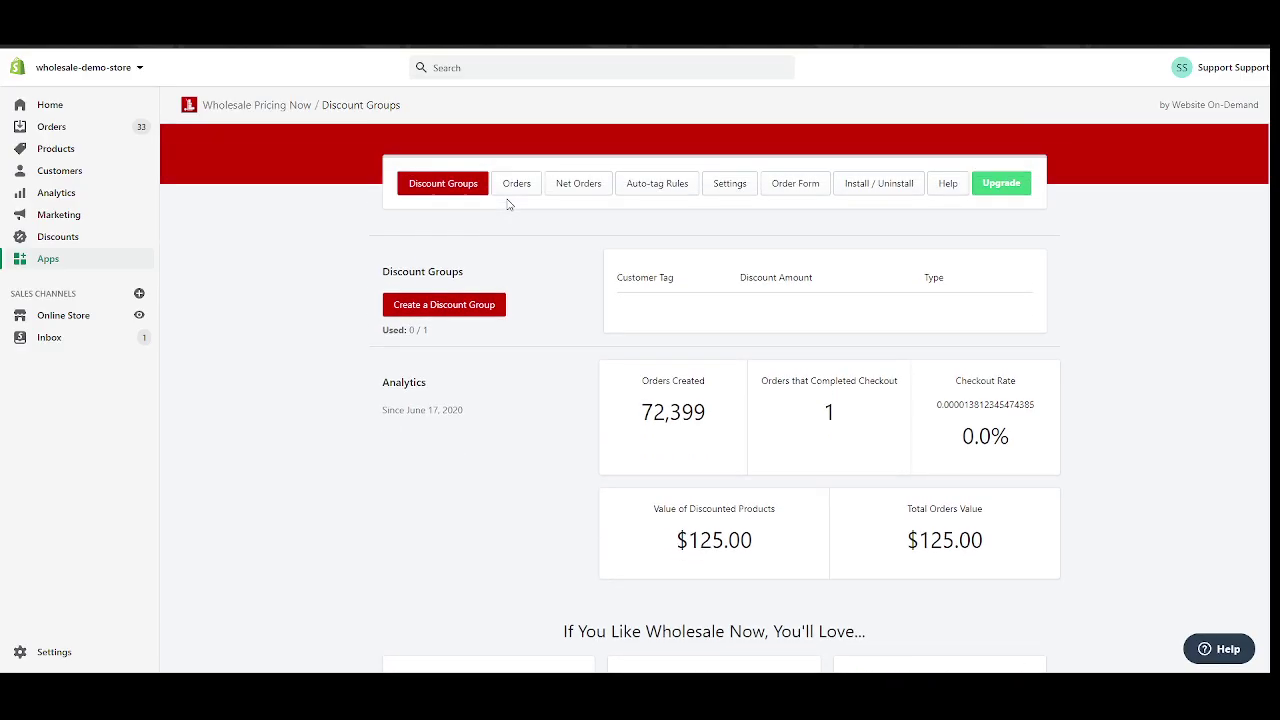
{"action": "scroll", "coordinate": [508, 200], "scroll_direction": "up", "scroll_amount": 1}
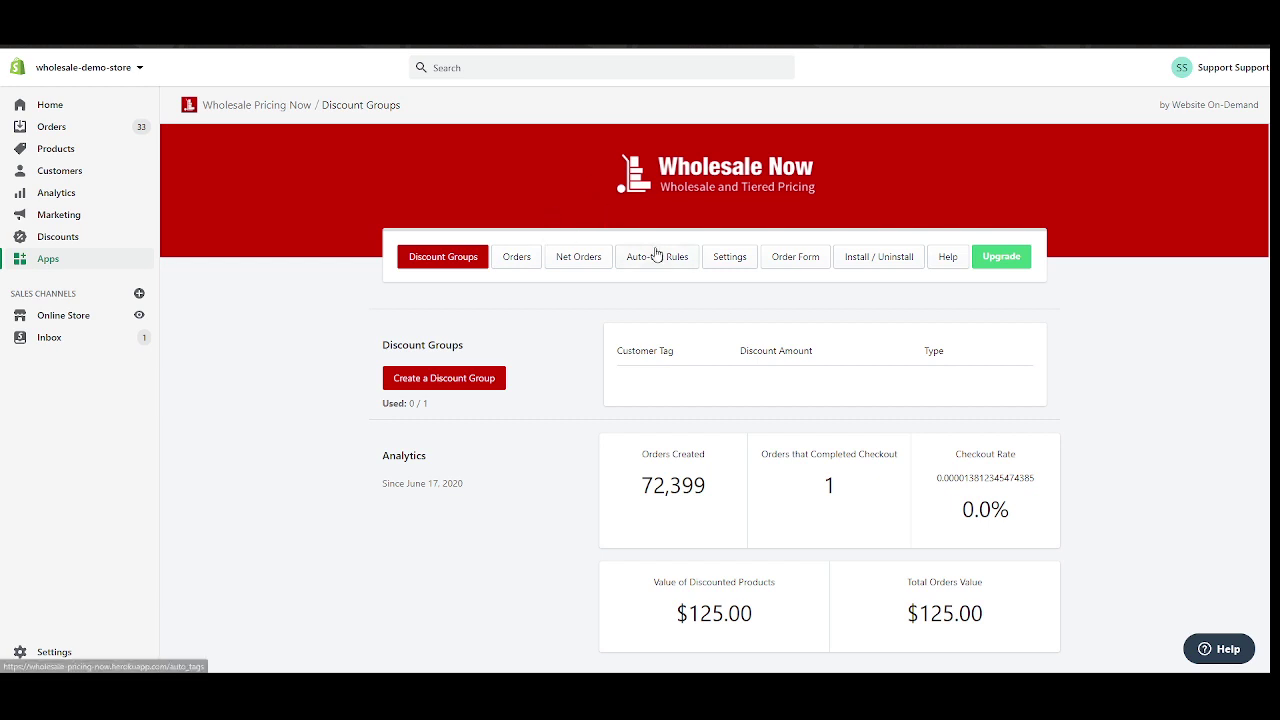
Install Wholesale Now into the published theme using Debut theme settings and save them.
{"action": "left_click", "coordinate": [864, 258]}
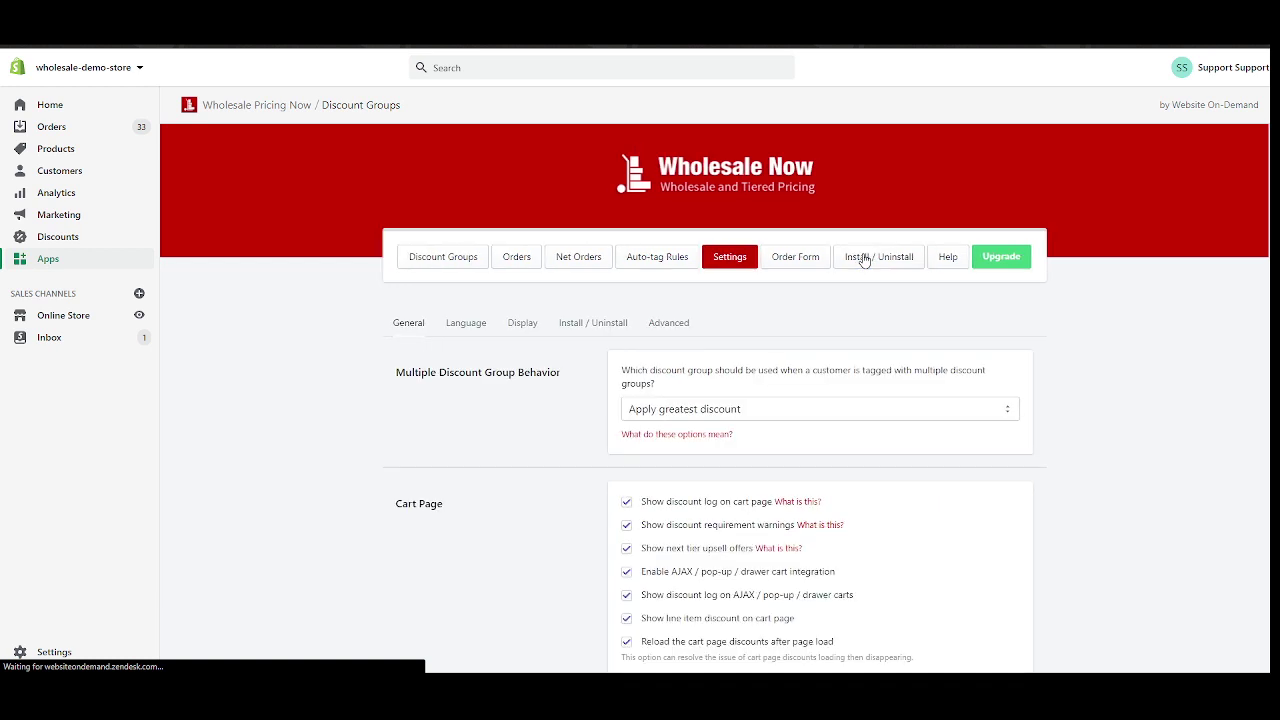
{"action": "left_click", "coordinate": [713, 381]}
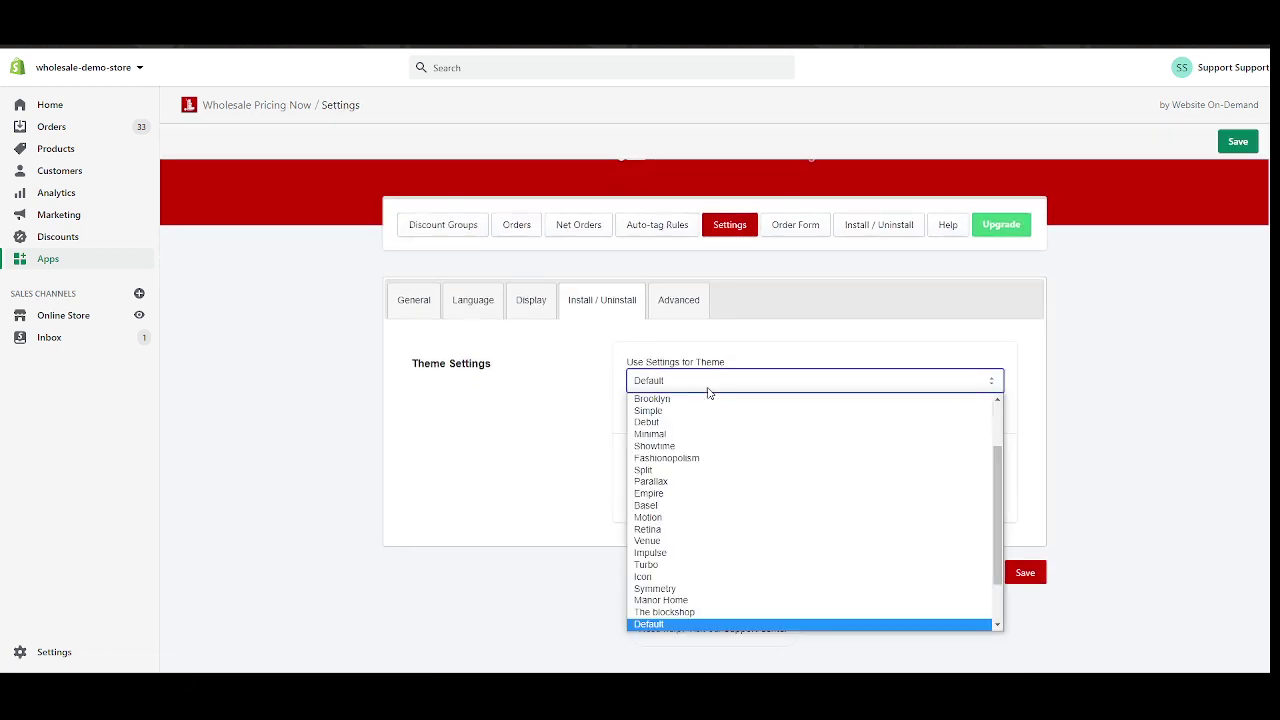
{"action": "left_click", "coordinate": [670, 424]}
{"action": "left_click", "coordinate": [550, 434]}
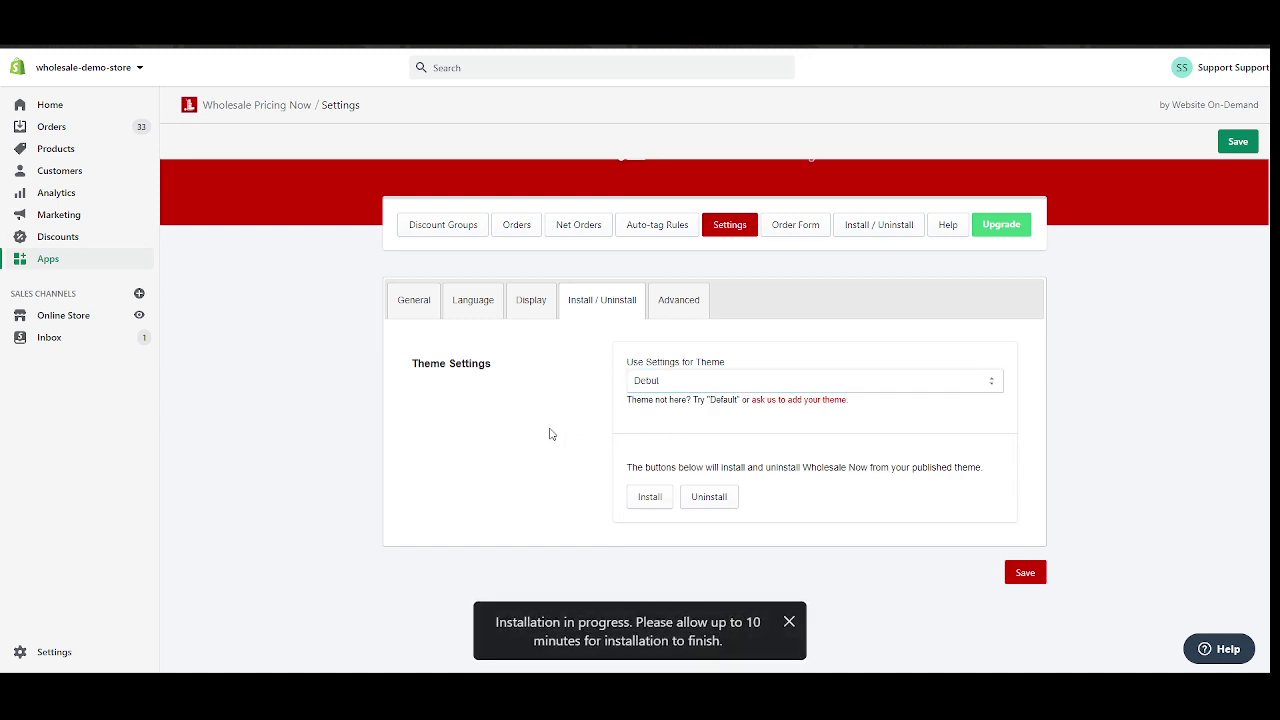
{"action": "left_click", "coordinate": [655, 500]}
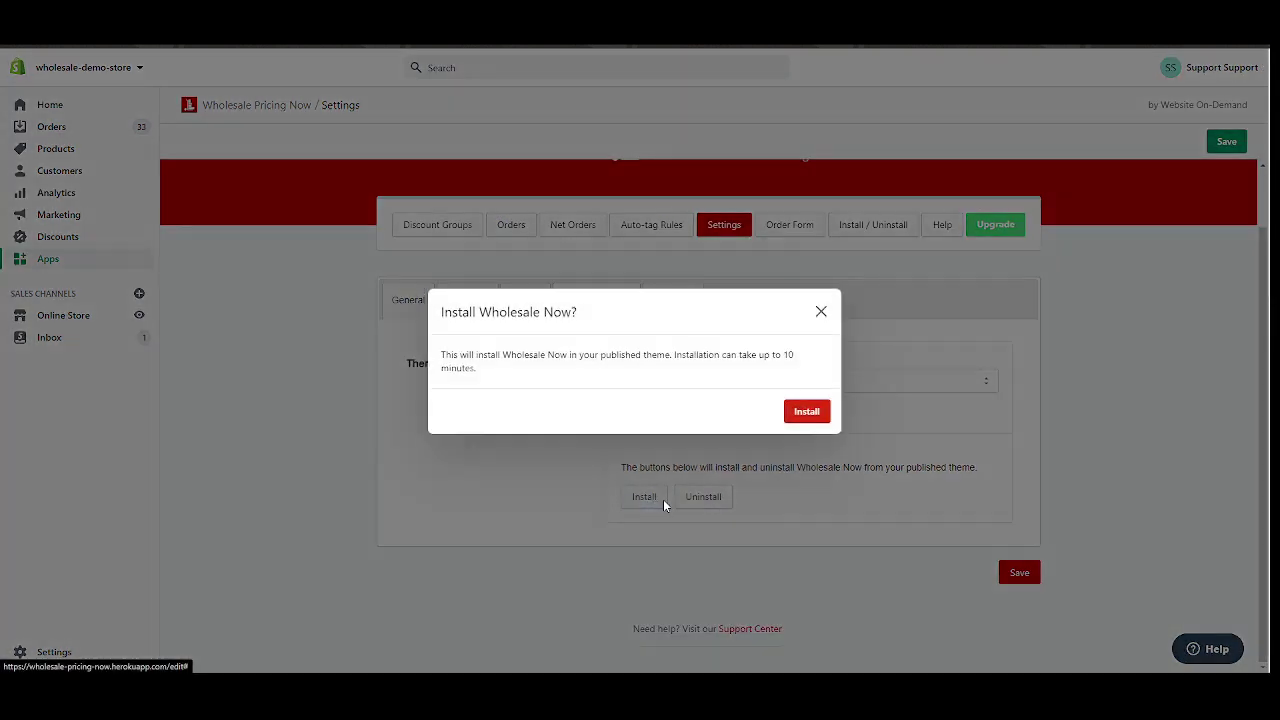
{"action": "left_click", "coordinate": [795, 412]}
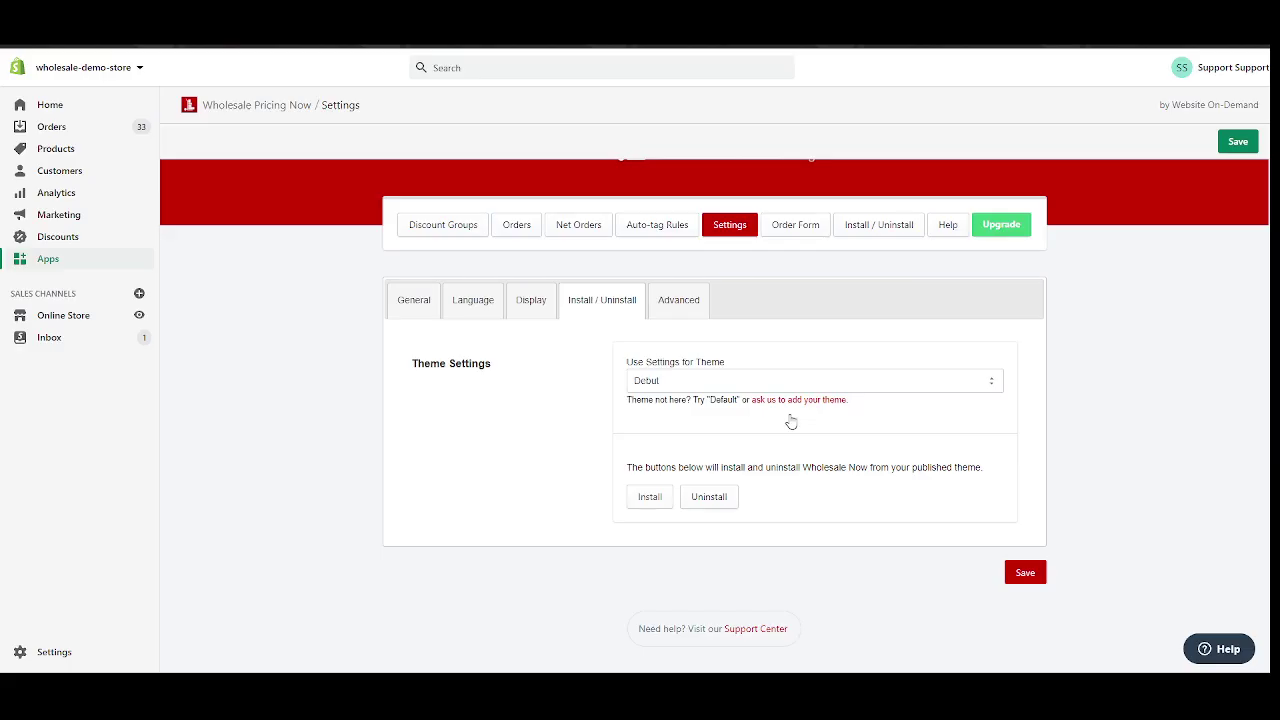
{"action": "left_click", "coordinate": [1025, 574]}
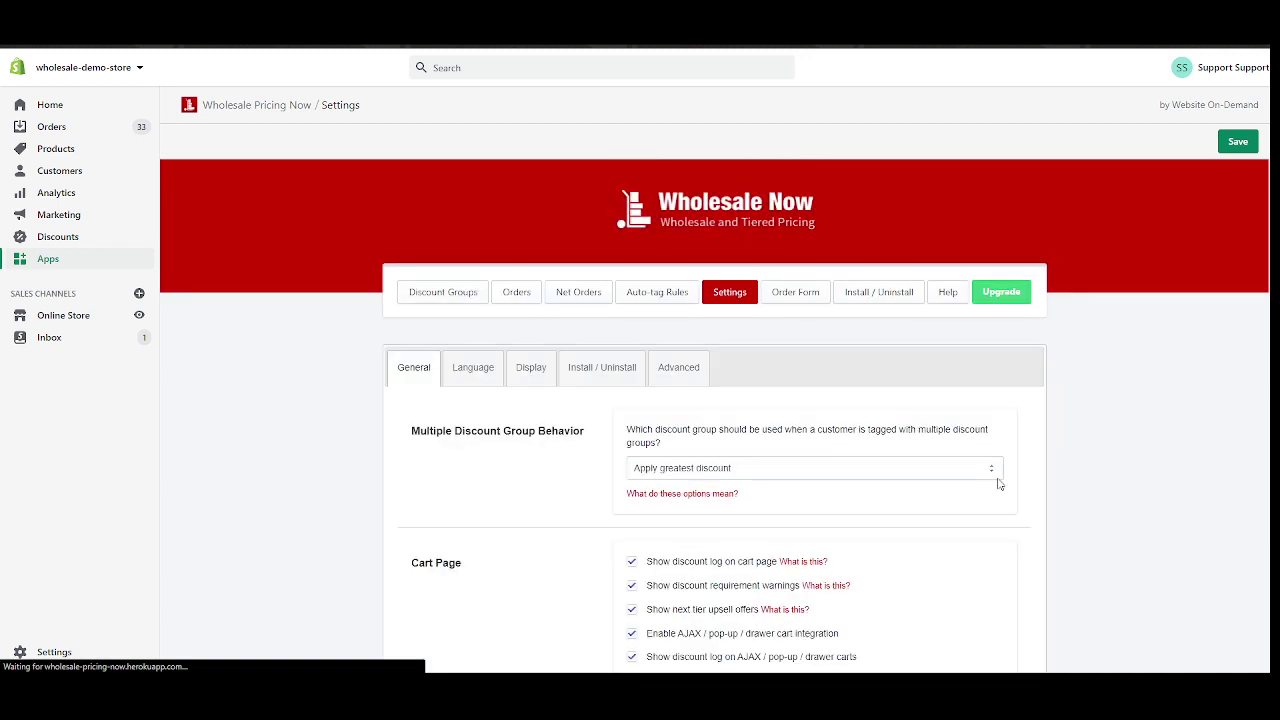
Recheck the Install / Uninstall settings and the supported theme list, leaving Debut unchanged.
{"action": "left_click", "coordinate": [602, 367]}
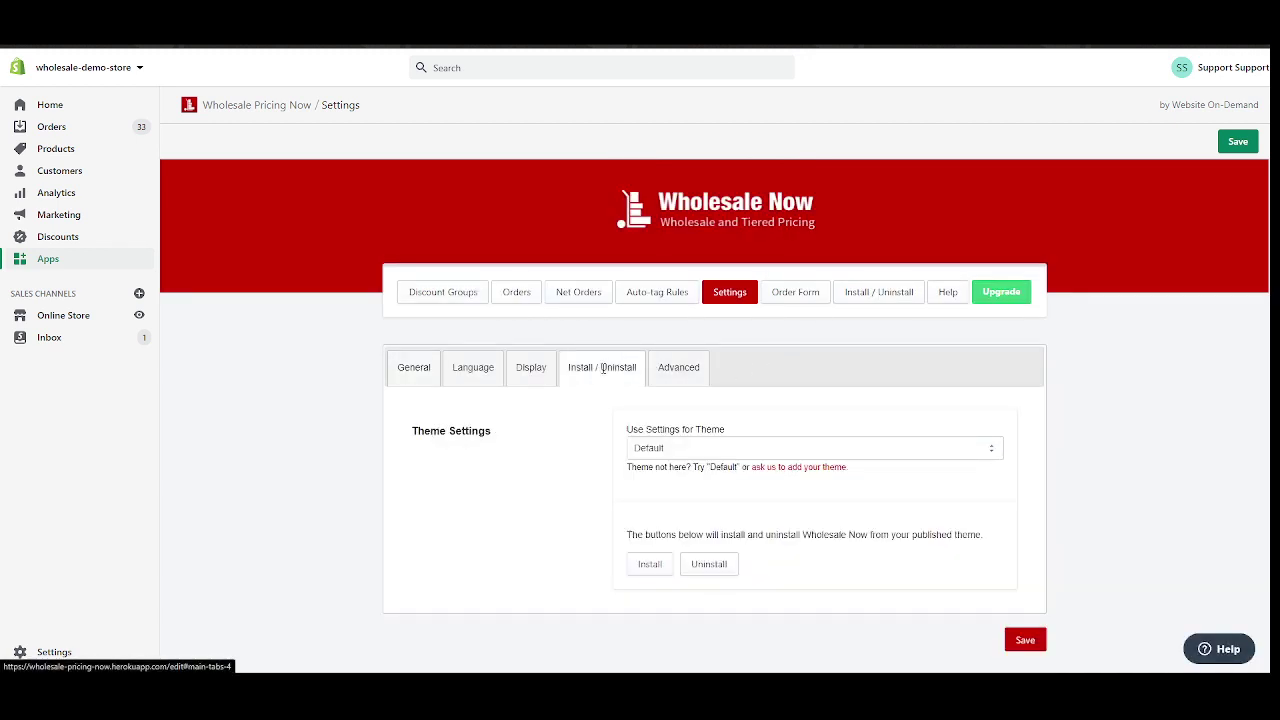
{"action": "scroll", "coordinate": [700, 380], "scroll_direction": "down", "scroll_amount": 1}
{"action": "left_click", "coordinate": [743, 389]}
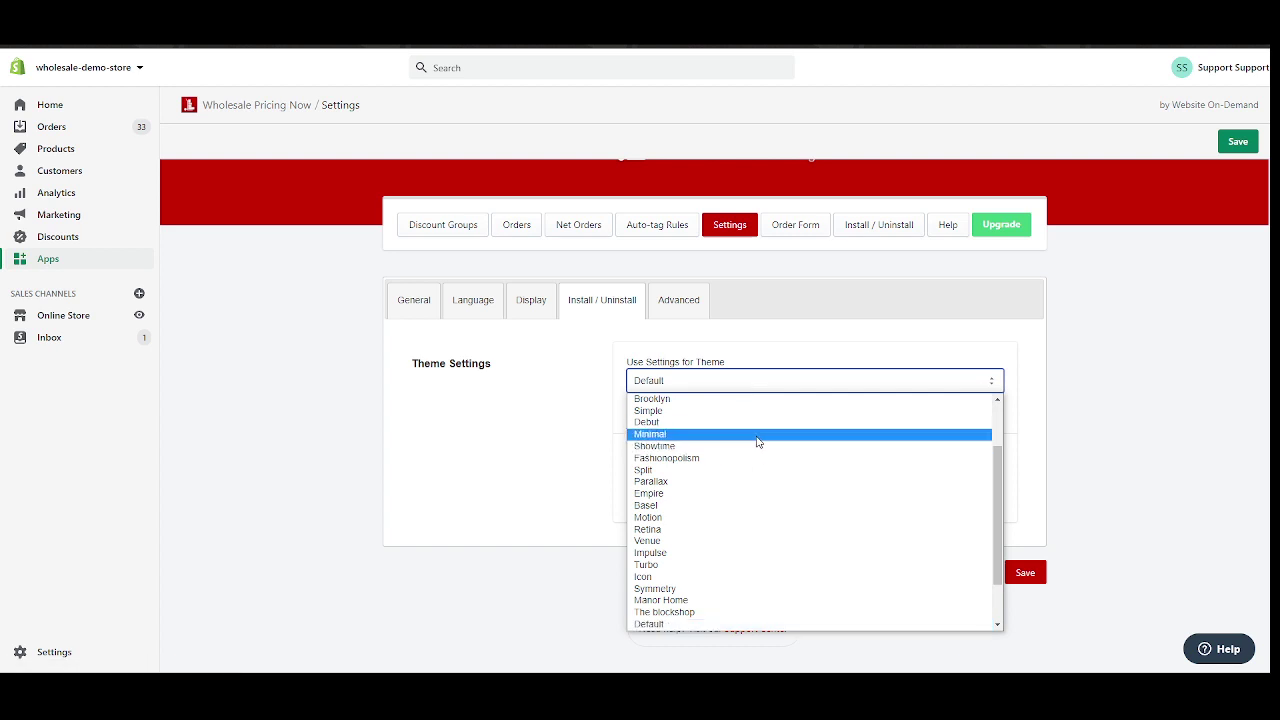
{"action": "scroll", "coordinate": [997, 485], "scroll_direction": "up", "scroll_amount": 2}
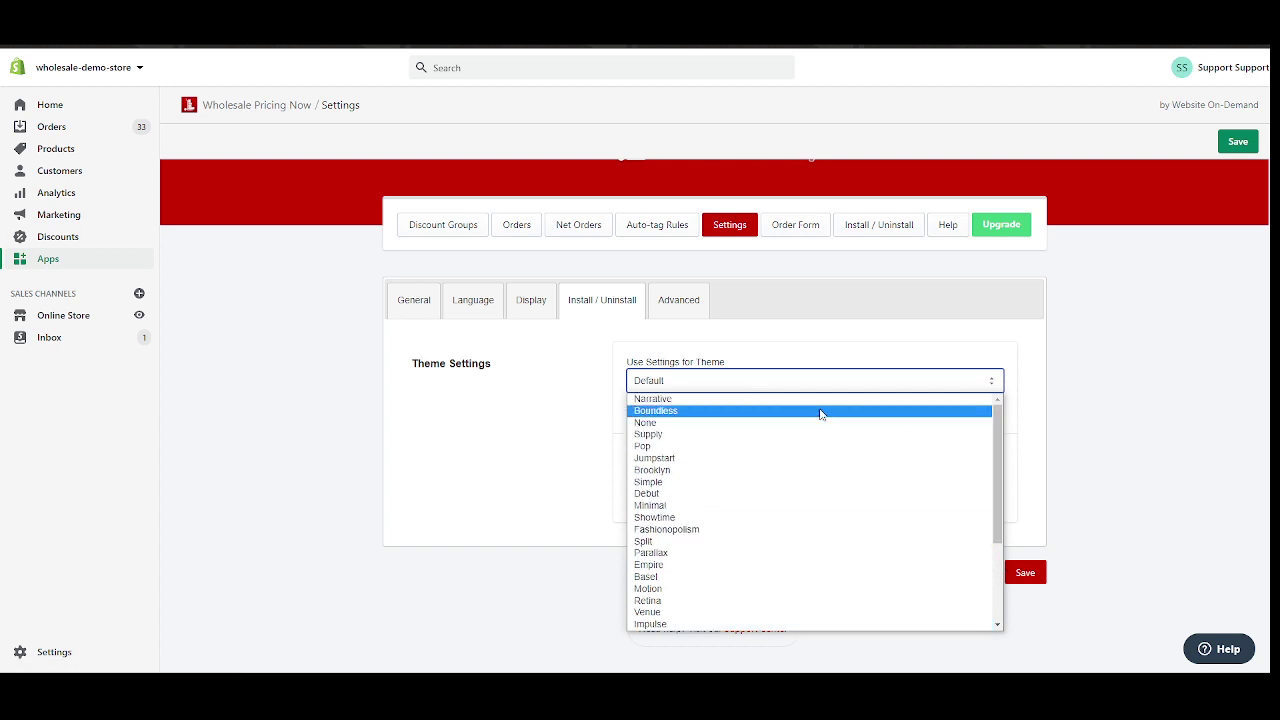
{"action": "scroll", "coordinate": [820, 414], "scroll_direction": "down", "scroll_amount": 4}
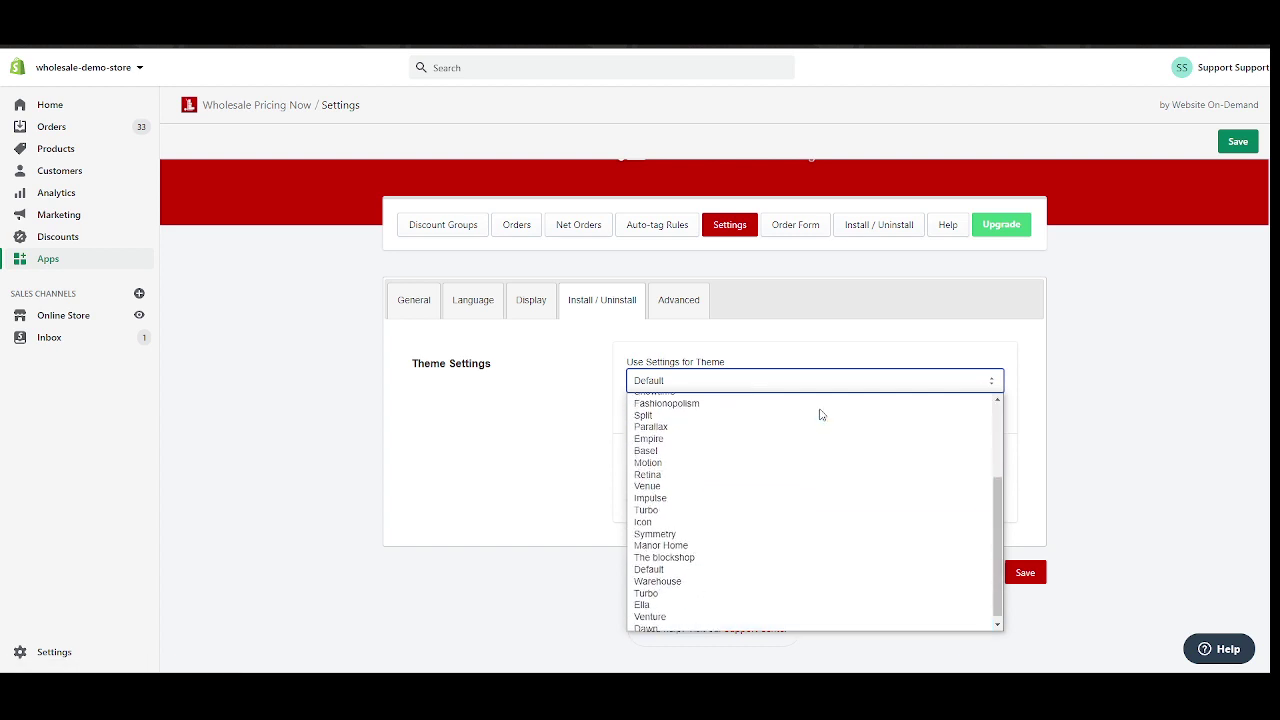
{"action": "left_click", "coordinate": [429, 451]}
{"action": "scroll", "coordinate": [460, 232], "scroll_direction": "up", "scroll_amount": 1}
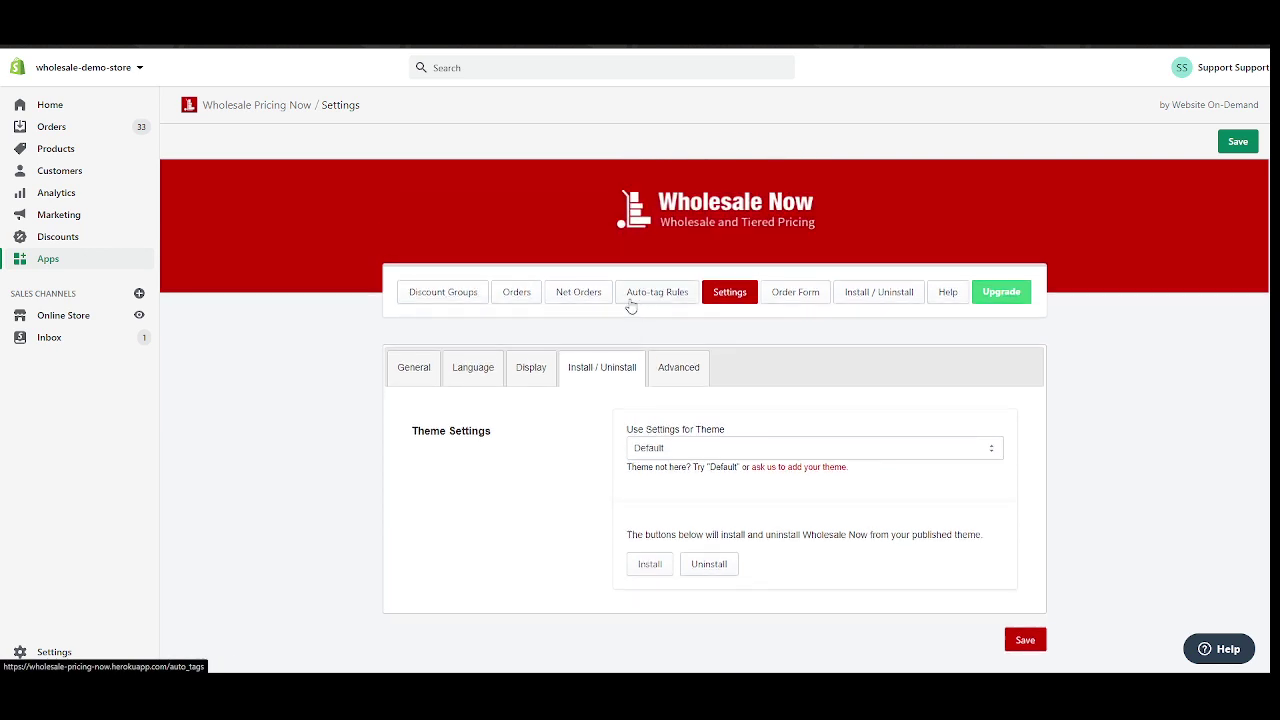
Return to the Discount Groups overview, note 0 of 1 groups used, and start a new group.
{"action": "left_click", "coordinate": [427, 298]}
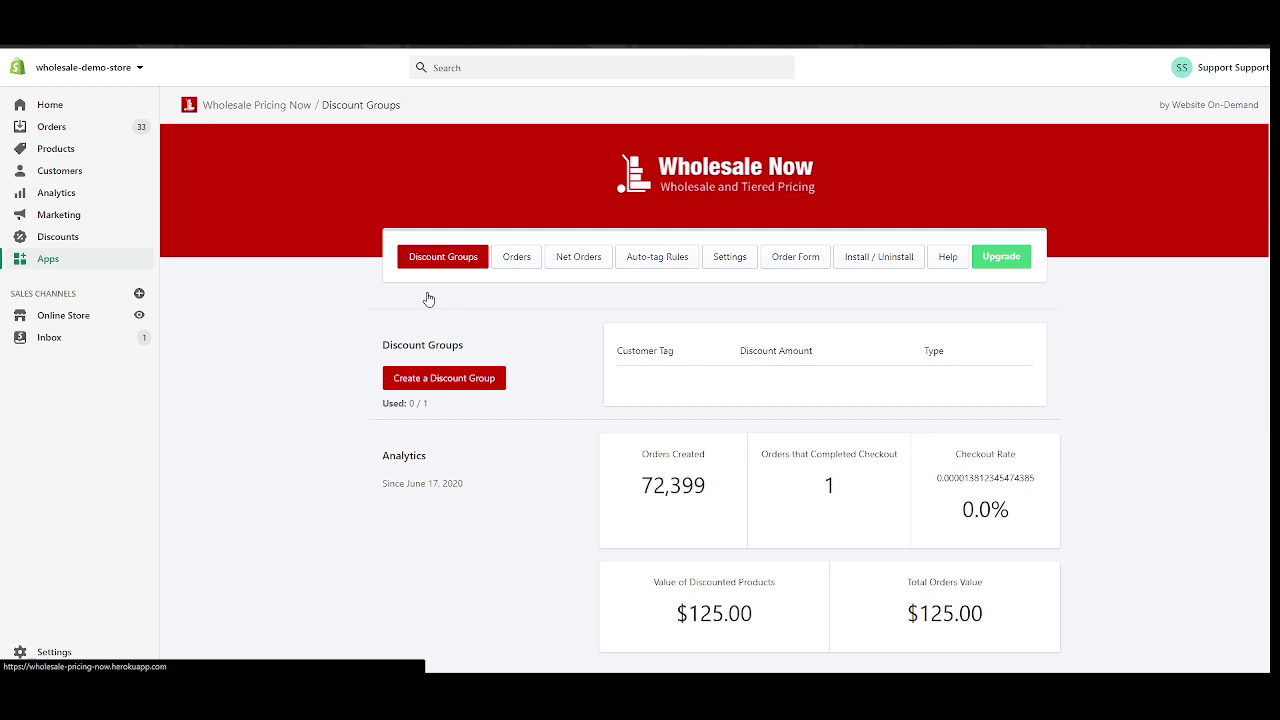
{"action": "scroll", "coordinate": [591, 331], "scroll_direction": "down", "scroll_amount": 2}
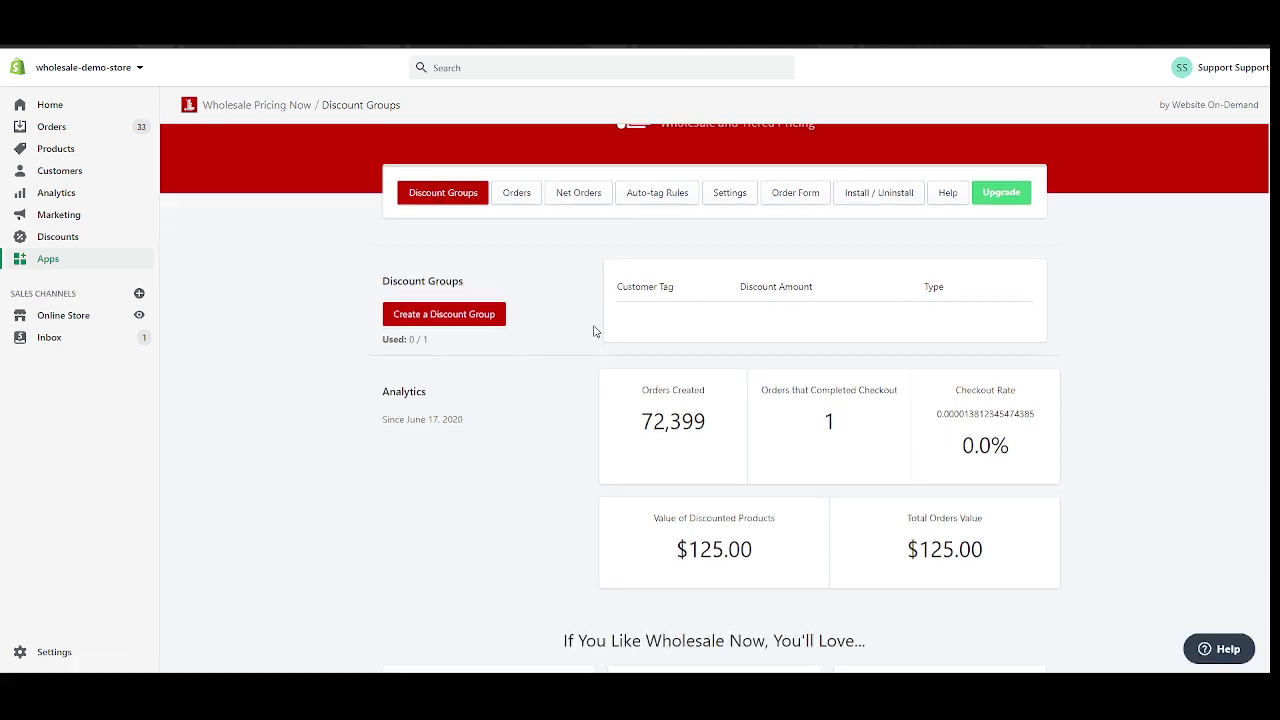
{"action": "scroll", "coordinate": [550, 330], "scroll_direction": "up", "scroll_amount": 2}
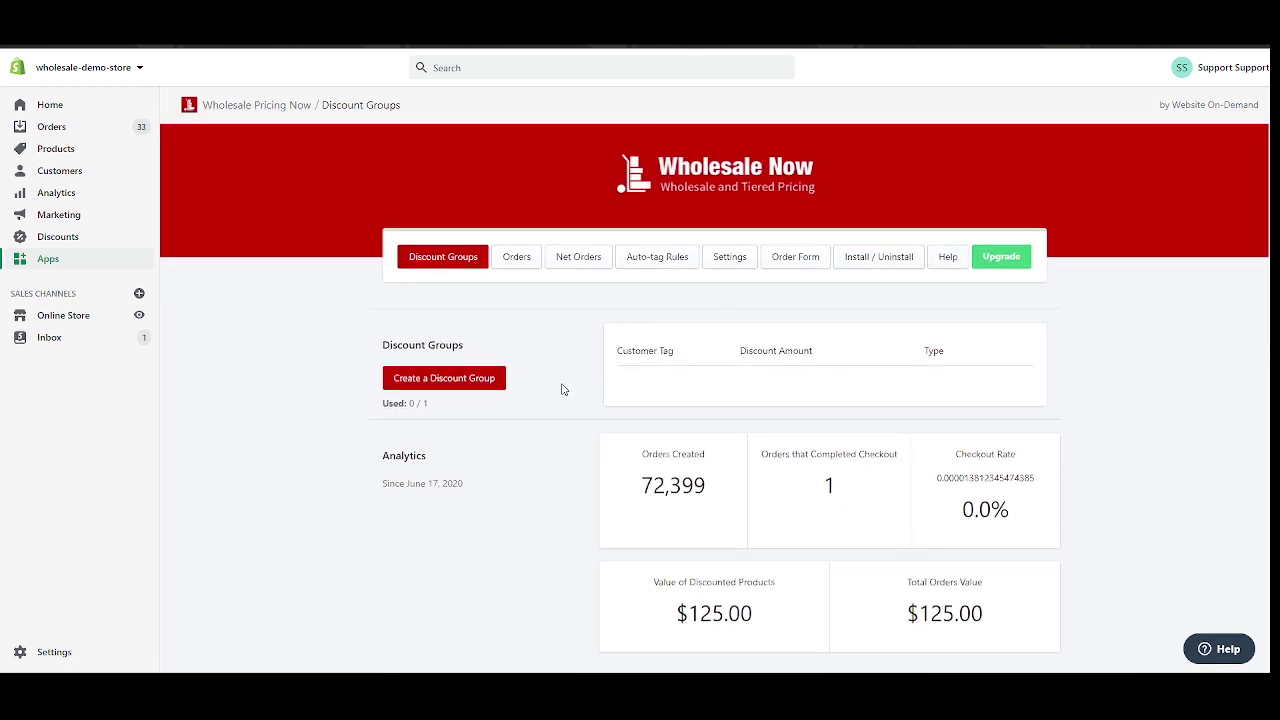
{"action": "left_click_drag", "start_coordinate": [413, 403], "coordinate": [449, 413]}
{"action": "left_click", "coordinate": [437, 386]}
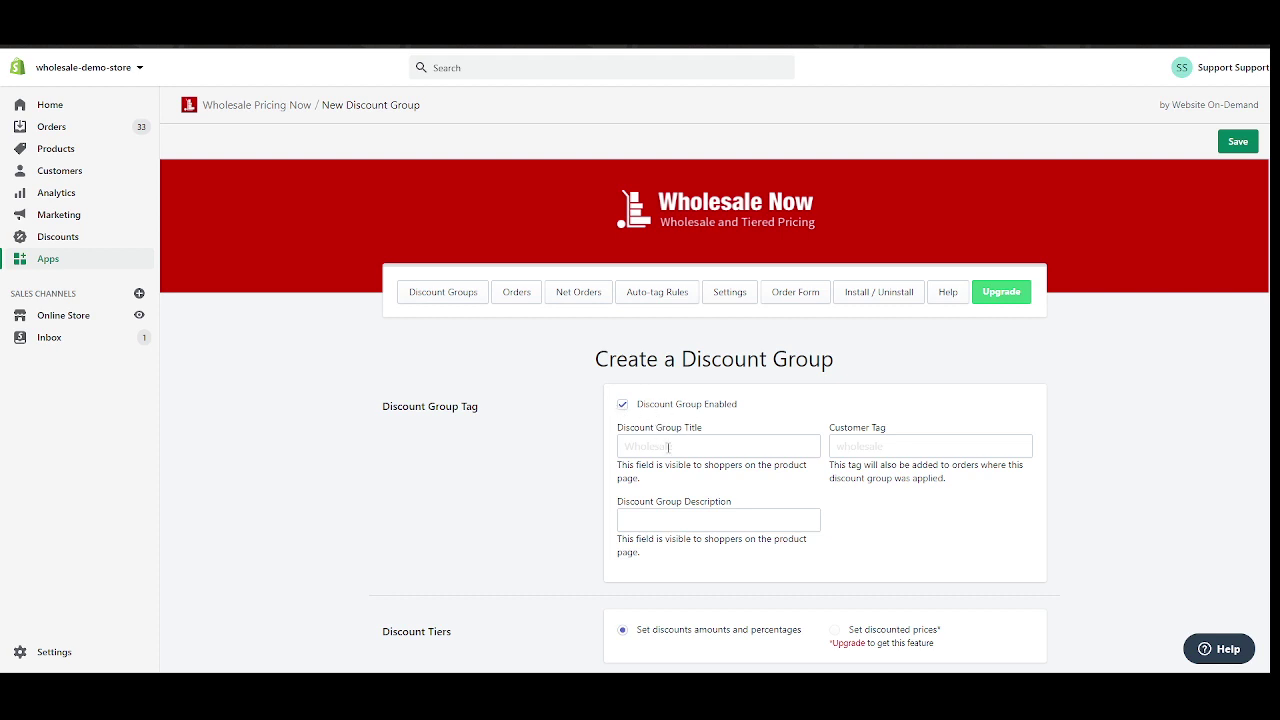
Title the group Wholesale and give it the customer tag wholesale-test.
{"action": "left_click", "coordinate": [666, 450]}
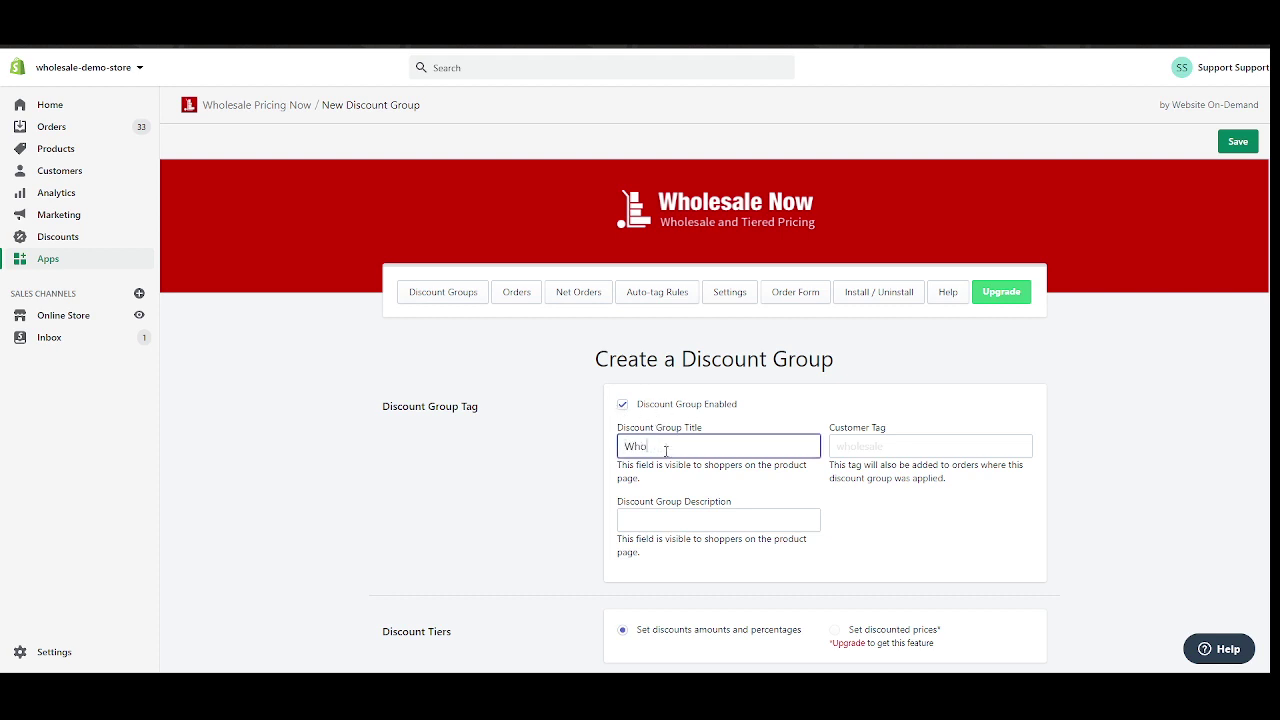
{"action": "type", "text": "Wholesale"}
{"action": "key", "text": "Tab"}
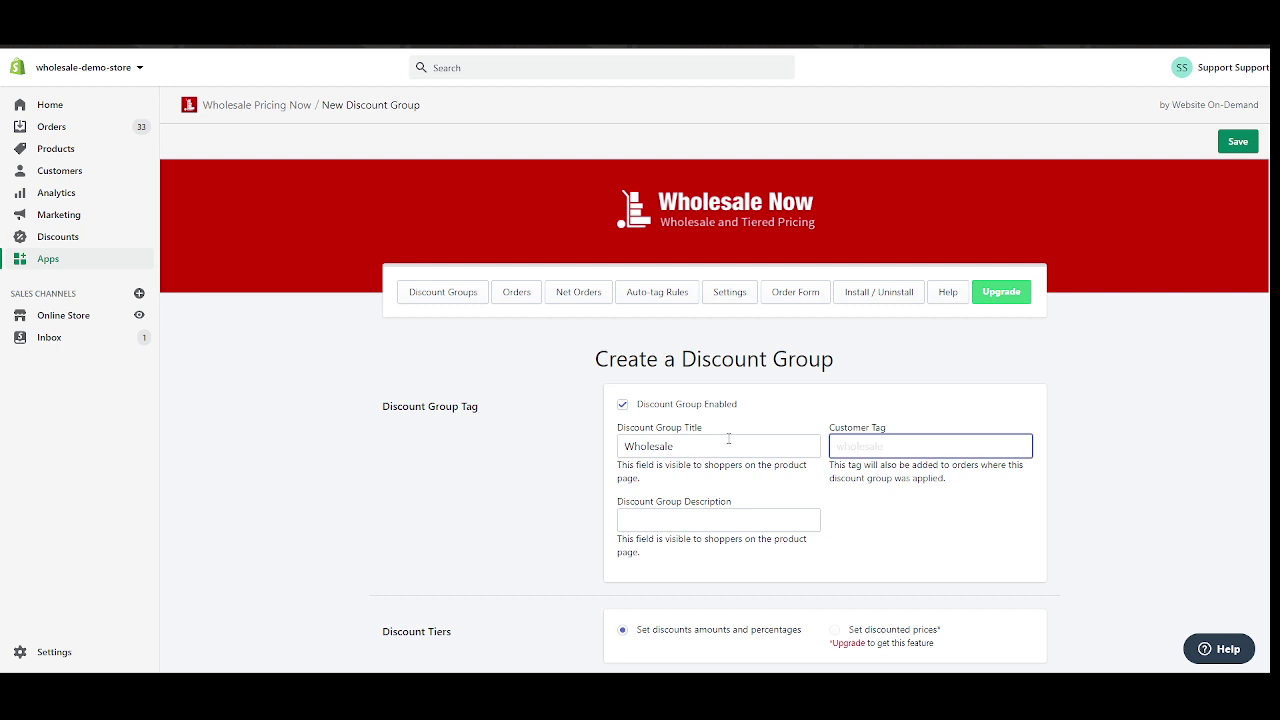
{"action": "scroll", "coordinate": [925, 407], "scroll_direction": "down", "scroll_amount": 2}
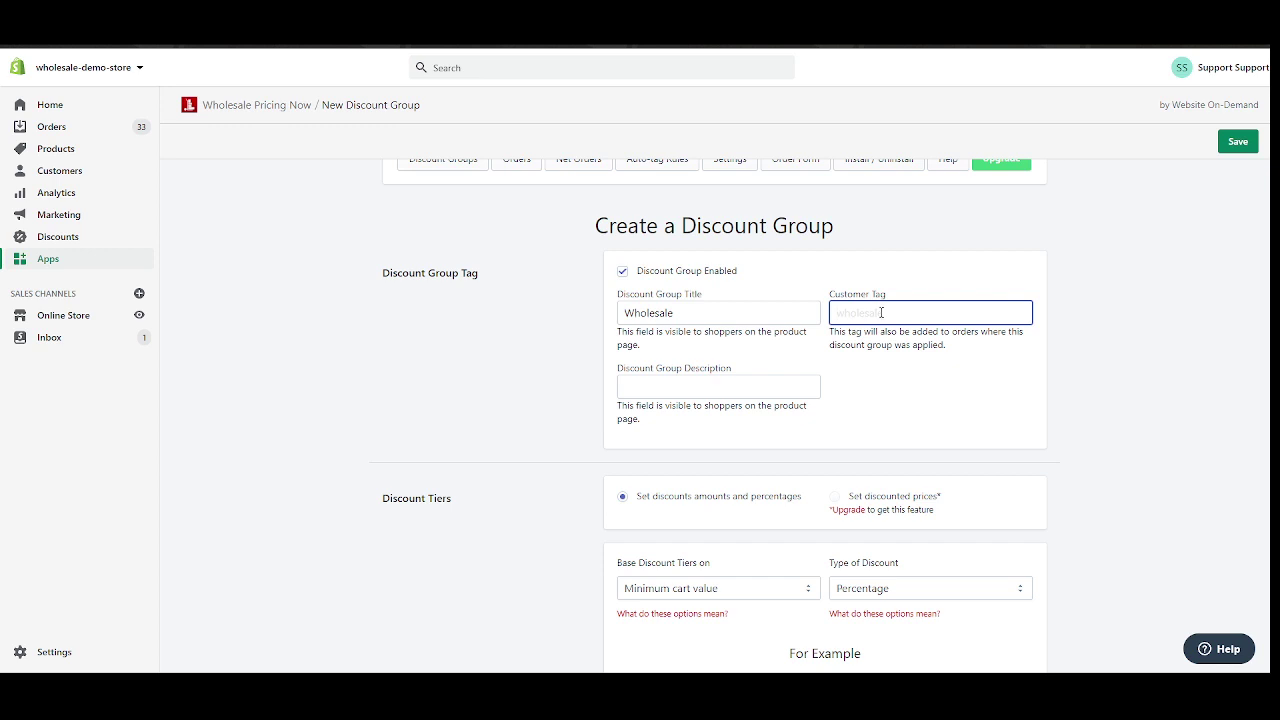
{"action": "type", "text": "wholesale-test"}
{"action": "triple_click", "coordinate": [884, 313]}
{"action": "left_click", "coordinate": [898, 313]}
Enter the description 'Perfect for Black Friday sales', capitalising Black.
{"action": "left_click", "coordinate": [670, 390]}
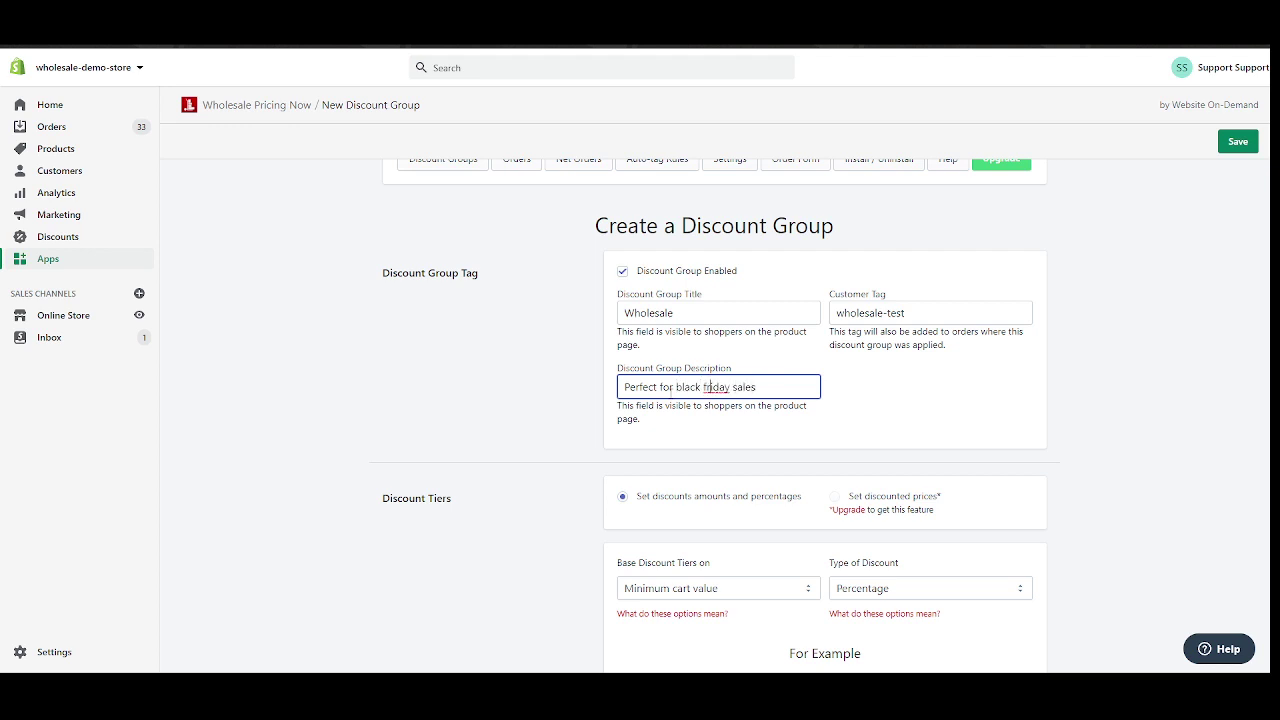
{"action": "type", "text": "F"}
{"action": "left_click_drag", "start_coordinate": [671, 387], "coordinate": [677, 387]}
{"action": "type", "text": "B"}
{"action": "left_click", "coordinate": [569, 354]}
{"action": "scroll", "coordinate": [561, 332], "scroll_direction": "down", "scroll_amount": 2}
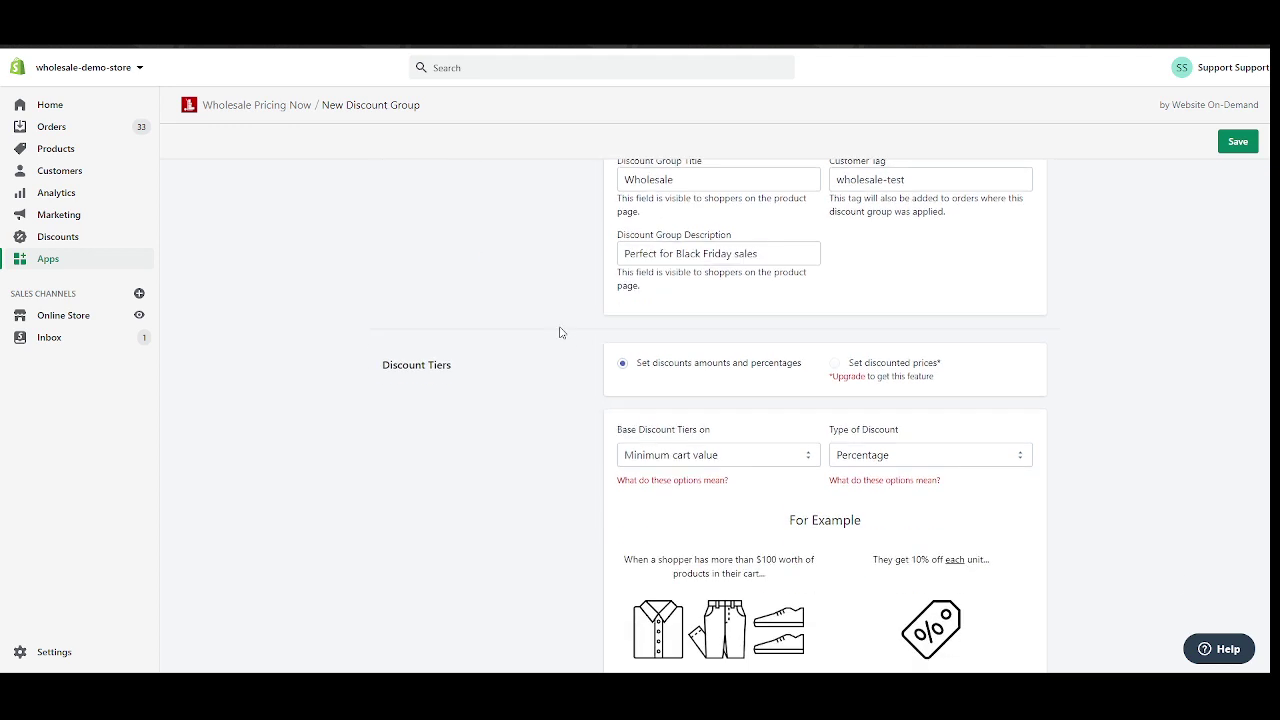
{"action": "scroll", "coordinate": [560, 332], "scroll_direction": "up", "scroll_amount": 2}
{"action": "scroll", "coordinate": [558, 331], "scroll_direction": "down", "scroll_amount": 3}
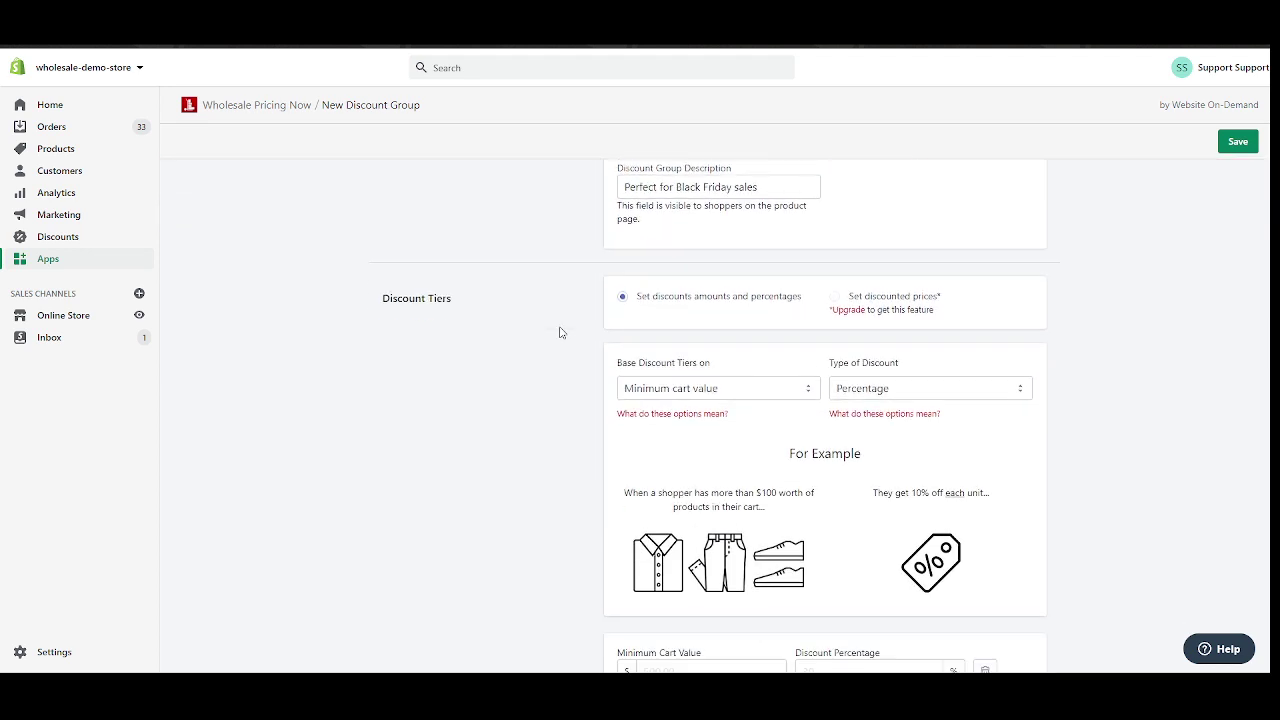
{"action": "double_click", "coordinate": [384, 300]}
{"action": "left_click", "coordinate": [646, 317]}
{"action": "left_click_drag", "start_coordinate": [877, 300], "coordinate": [923, 301]}
{"action": "left_click", "coordinate": [923, 301]}
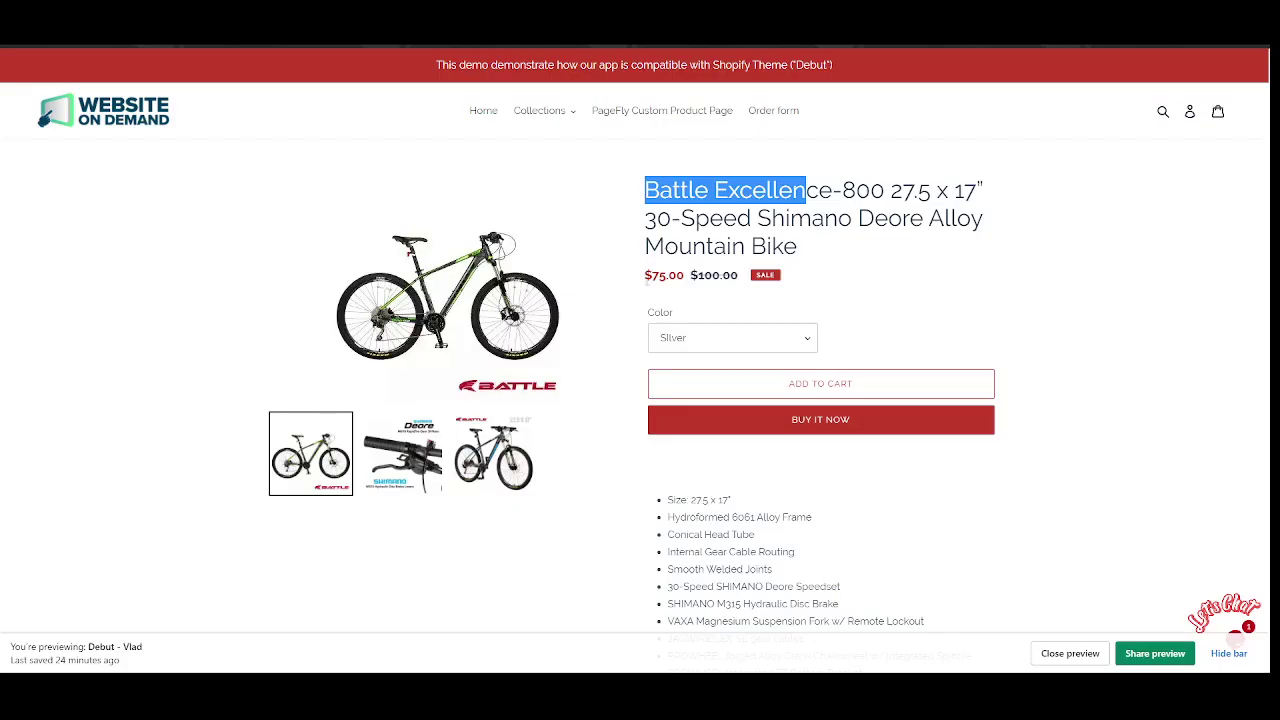
{"action": "left_click_drag", "start_coordinate": [645, 276], "coordinate": [744, 288]}
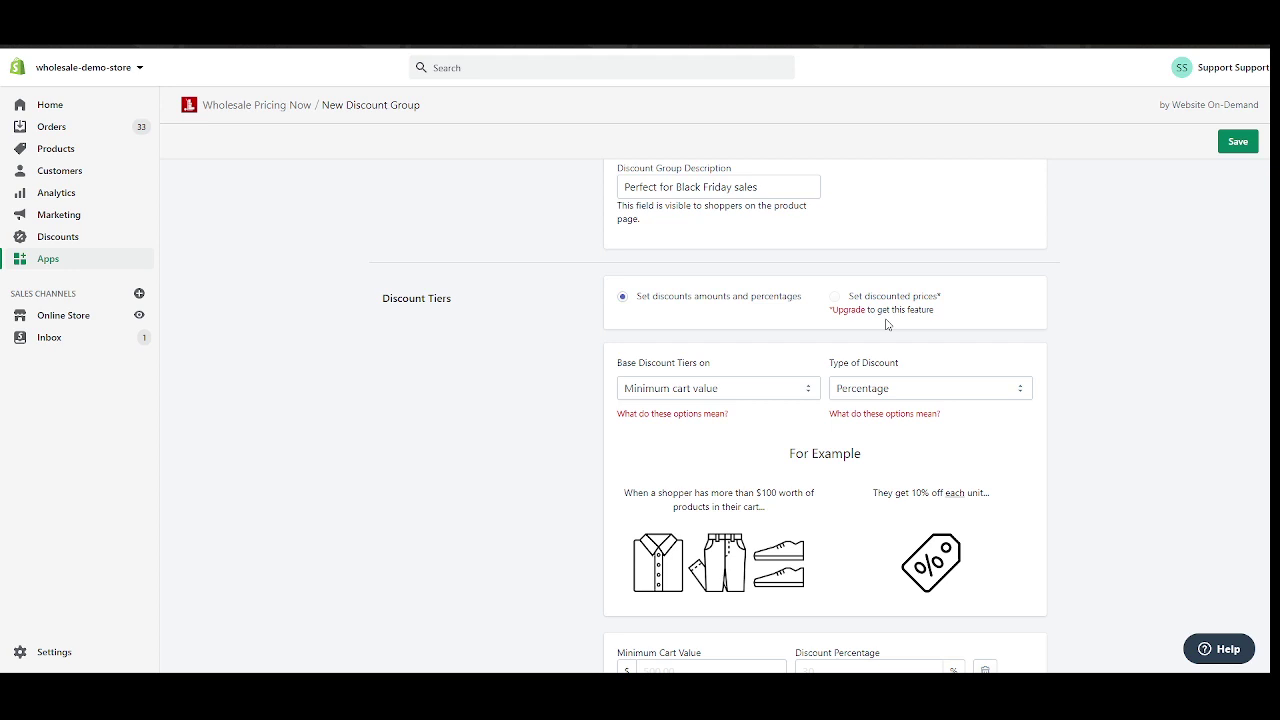
{"action": "scroll", "coordinate": [1055, 337], "scroll_direction": "up", "scroll_amount": 2}
{"action": "scroll", "coordinate": [1055, 337], "scroll_direction": "down", "scroll_amount": 2}
{"action": "scroll", "coordinate": [583, 300], "scroll_direction": "down", "scroll_amount": 2}
{"action": "scroll", "coordinate": [580, 300], "scroll_direction": "up", "scroll_amount": 2}
{"action": "scroll", "coordinate": [627, 326], "scroll_direction": "down", "scroll_amount": 1}
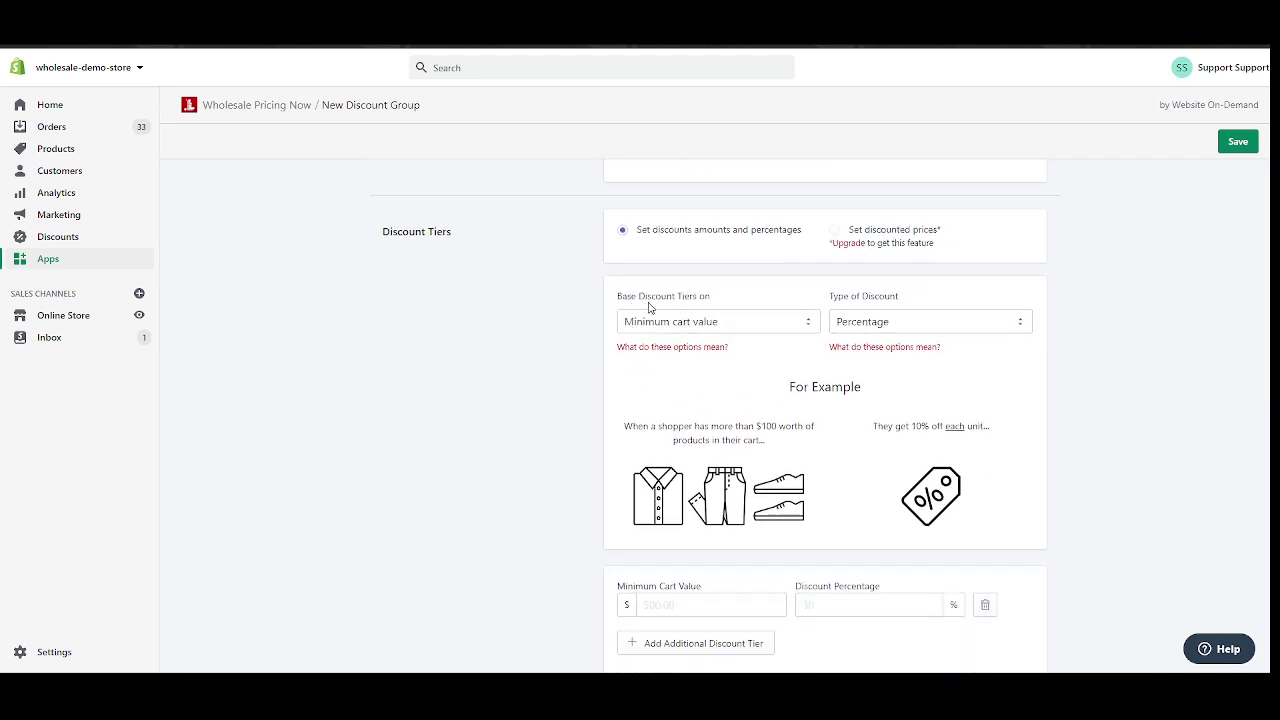
{"action": "left_click", "coordinate": [718, 320]}
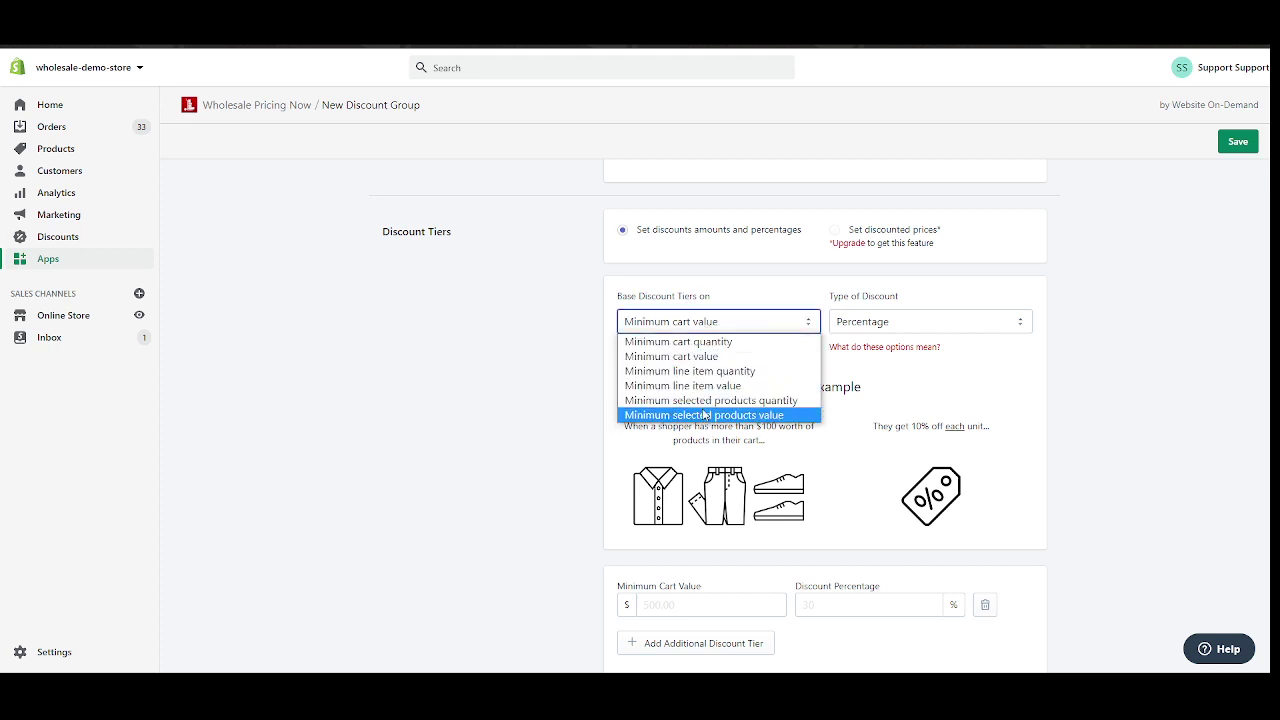
{"action": "left_click", "coordinate": [680, 341]}
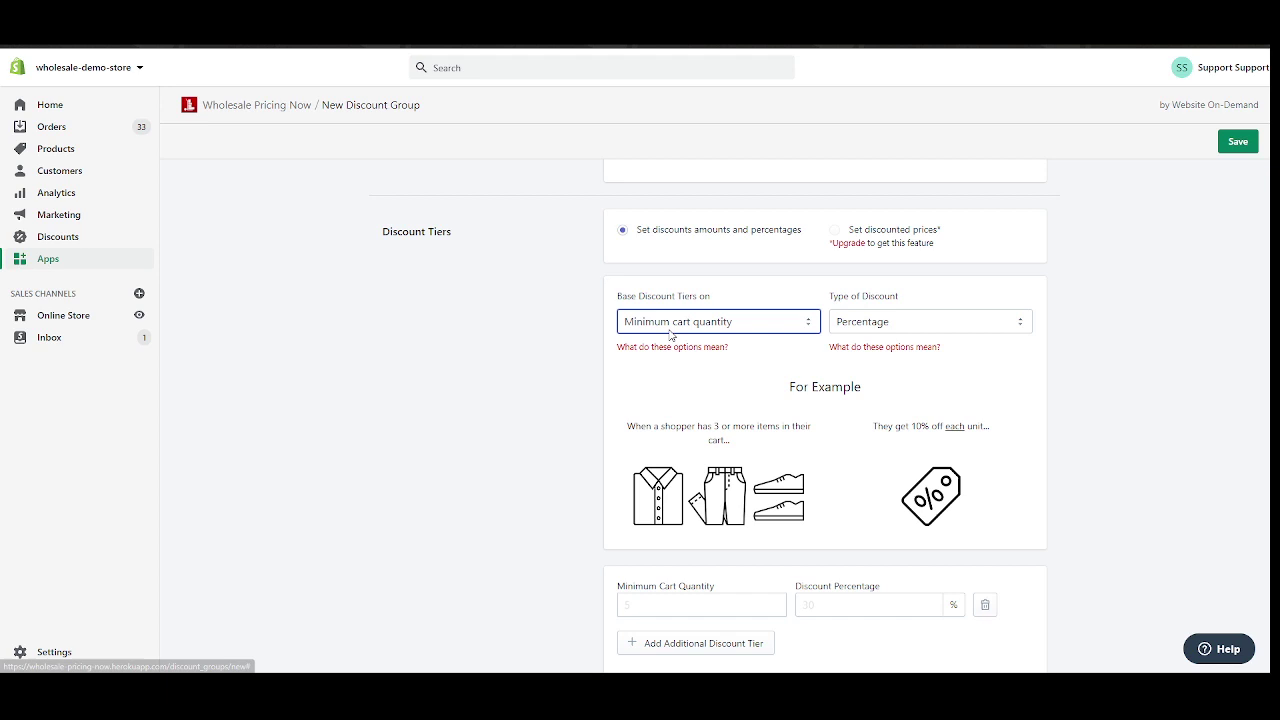
{"action": "left_click", "coordinate": [870, 328]}
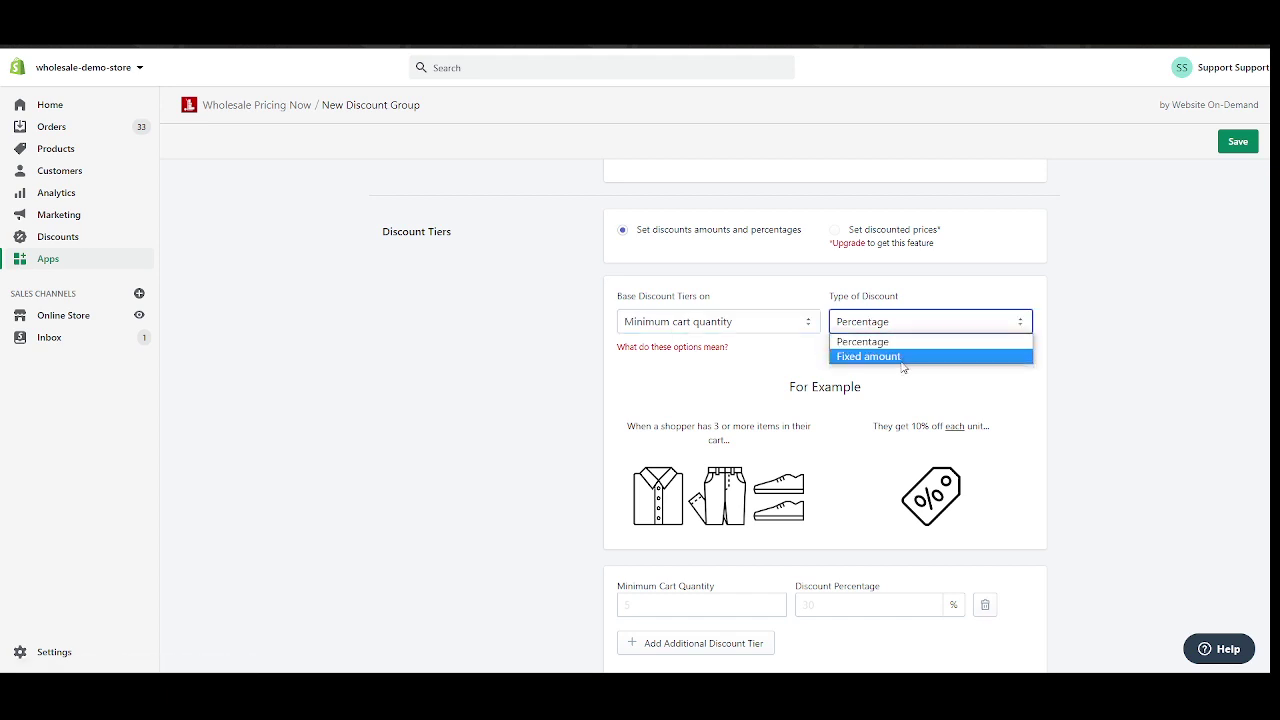
{"action": "left_click", "coordinate": [896, 342]}
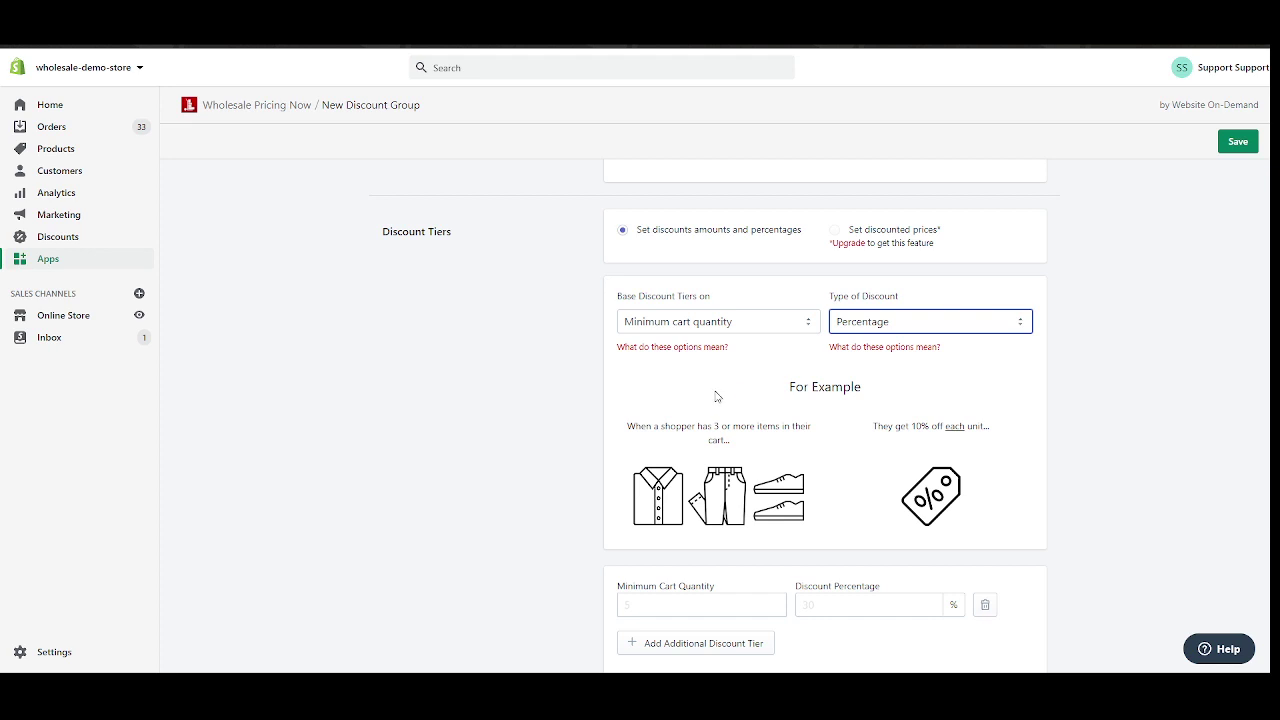
{"action": "scroll", "coordinate": [716, 397], "scroll_direction": "down", "scroll_amount": 2}
{"action": "scroll", "coordinate": [716, 397], "scroll_direction": "up", "scroll_amount": 2}
{"action": "left_click", "coordinate": [724, 322]}
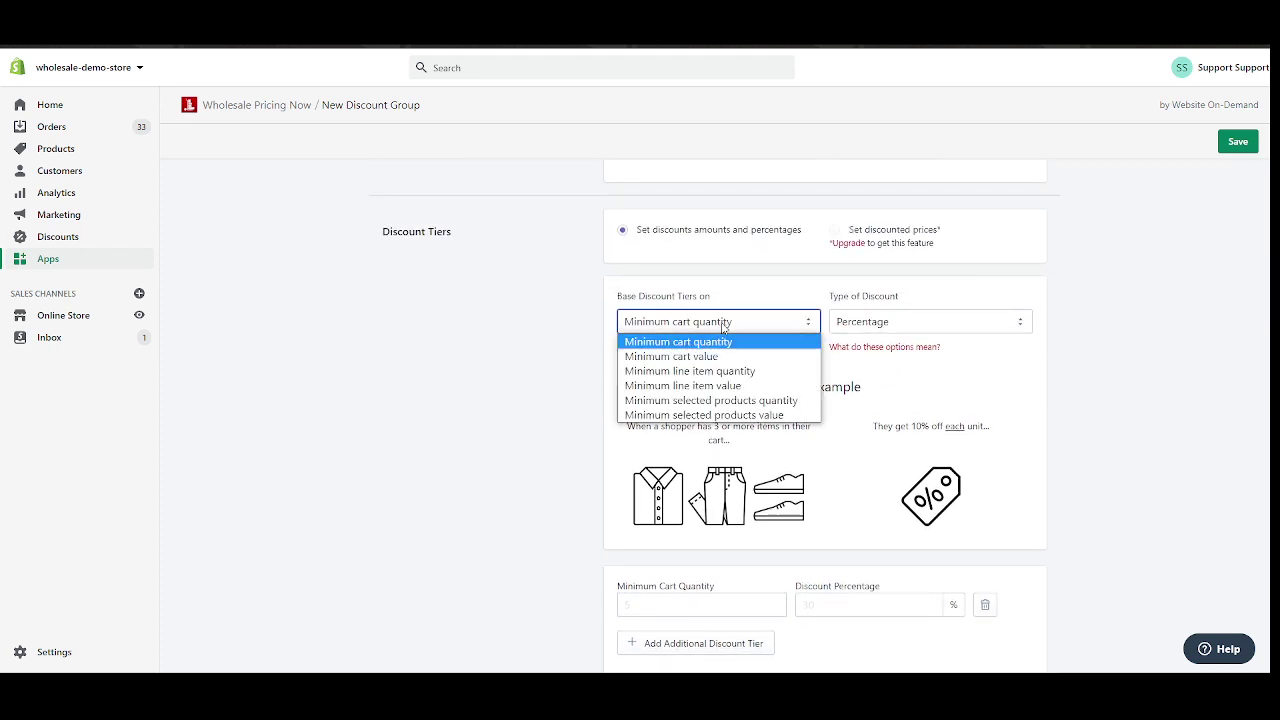
{"action": "left_click", "coordinate": [707, 357]}
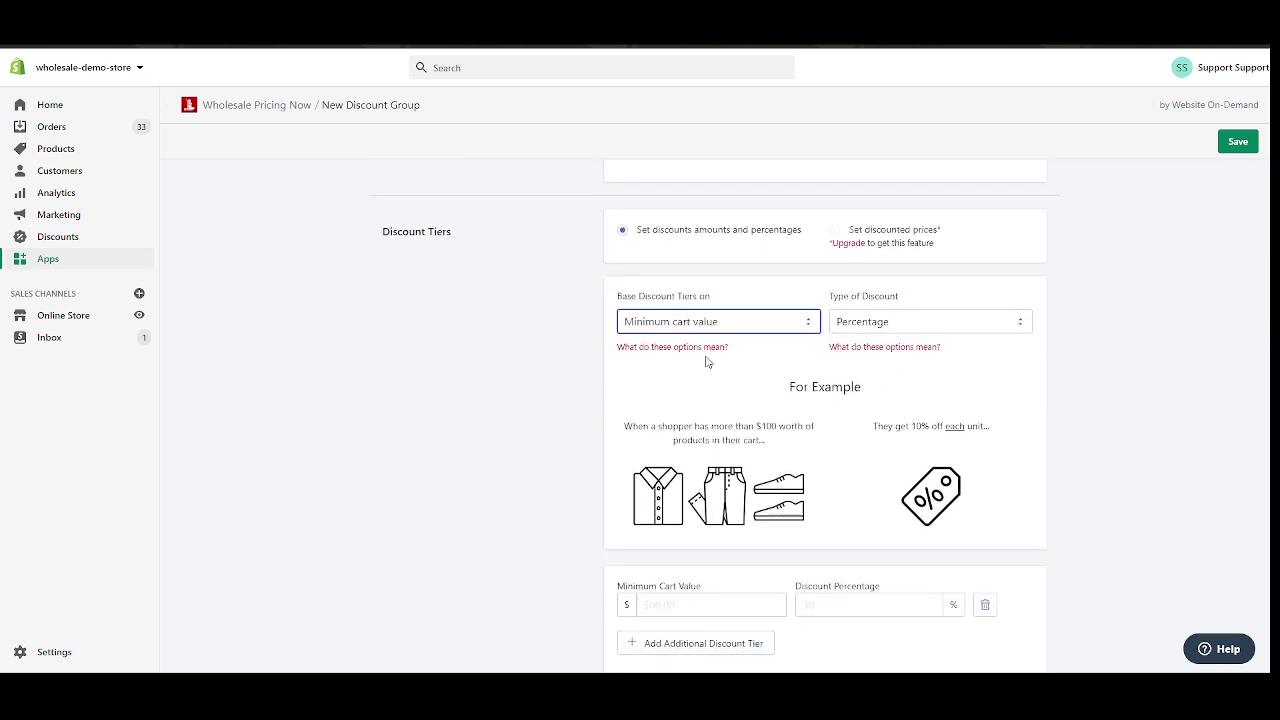
{"action": "left_click_drag", "start_coordinate": [627, 427], "coordinate": [797, 447]}
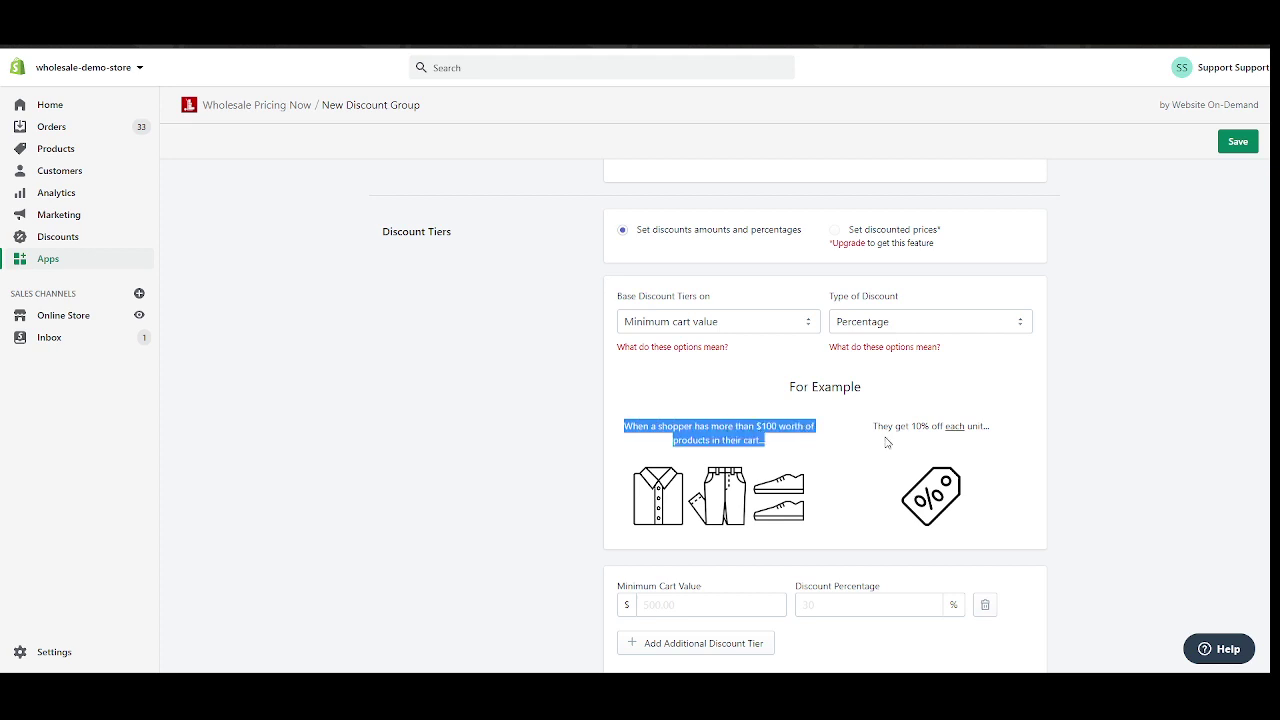
{"action": "left_click_drag", "start_coordinate": [870, 427], "coordinate": [996, 431]}
{"action": "left_click", "coordinate": [791, 445]}
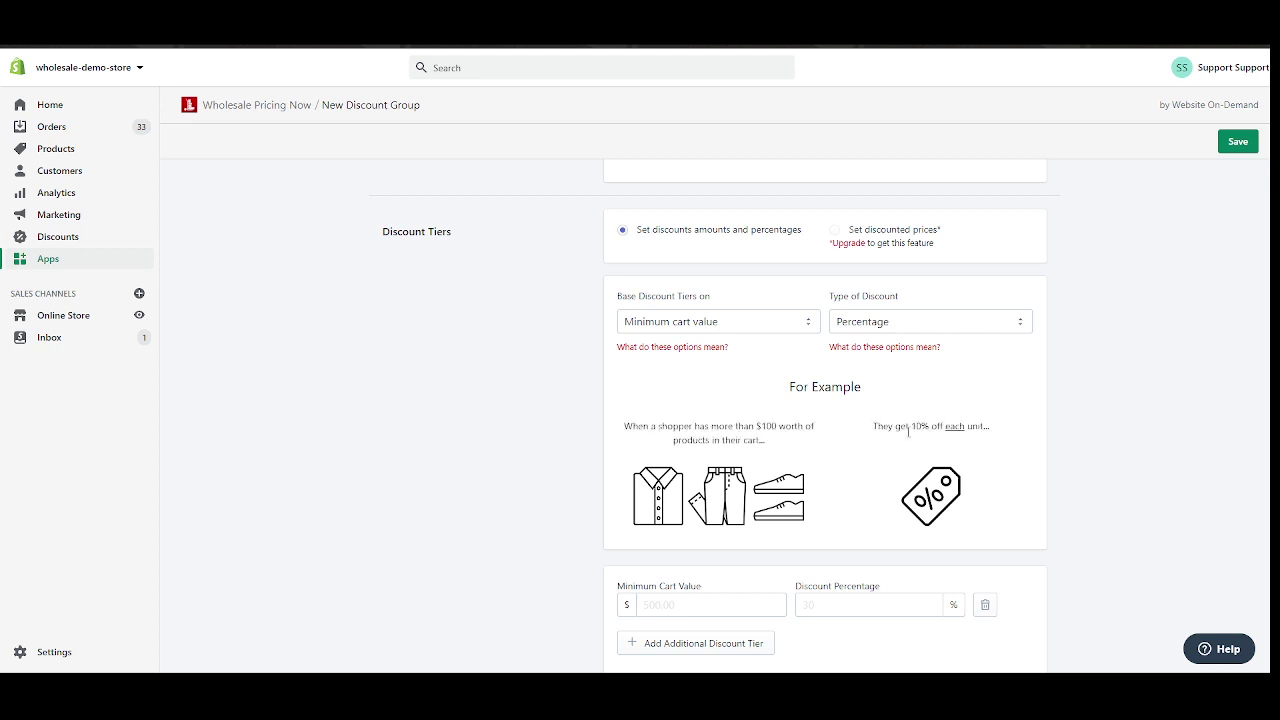
{"action": "left_click_drag", "start_coordinate": [946, 426], "coordinate": [978, 426]}
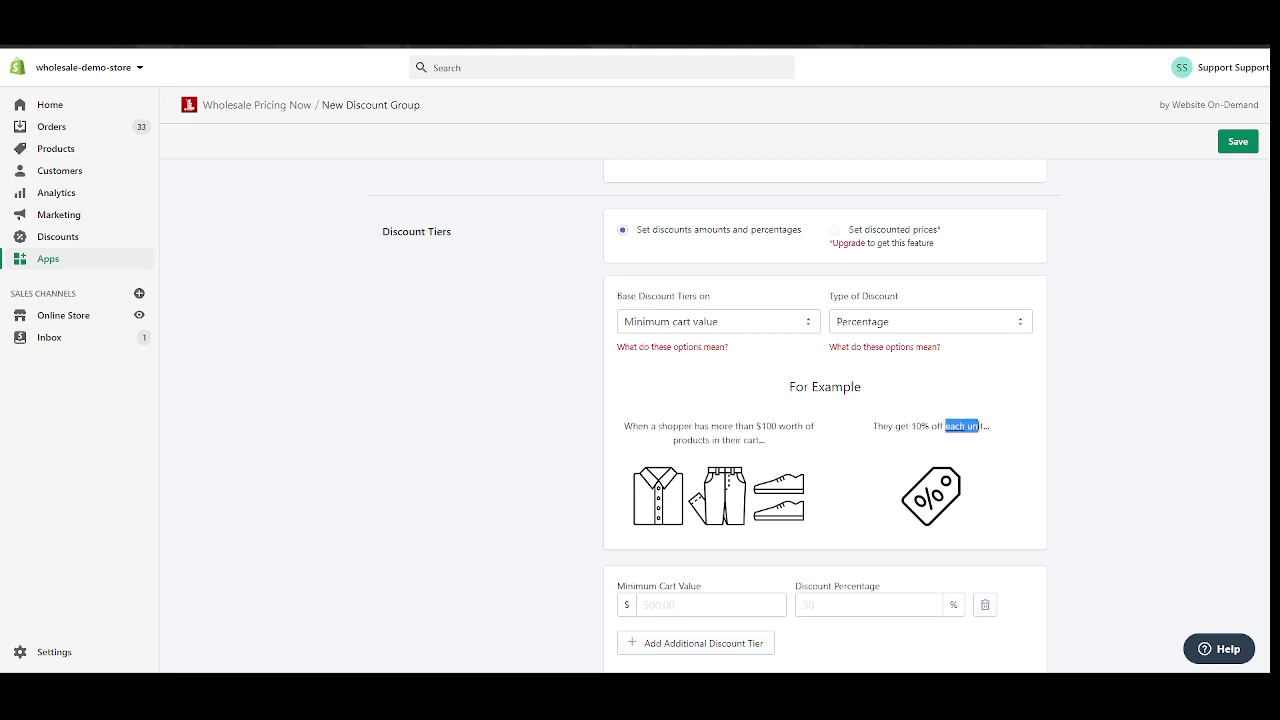
{"action": "left_click", "coordinate": [769, 444]}
{"action": "left_click_drag", "start_coordinate": [712, 430], "coordinate": [781, 428]}
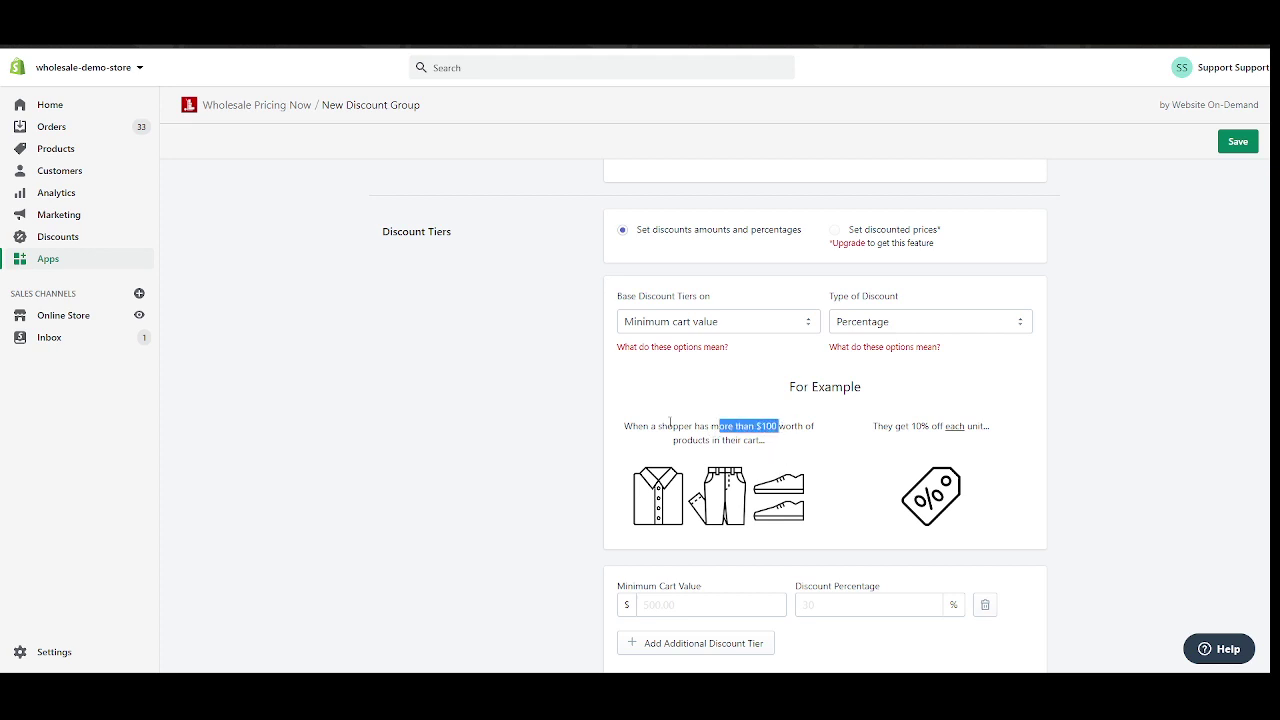
{"action": "left_click_drag", "start_coordinate": [624, 426], "coordinate": [766, 426]}
{"action": "left_click", "coordinate": [767, 428]}
{"action": "double_click", "coordinate": [767, 428]}
{"action": "left_click", "coordinate": [676, 607]}
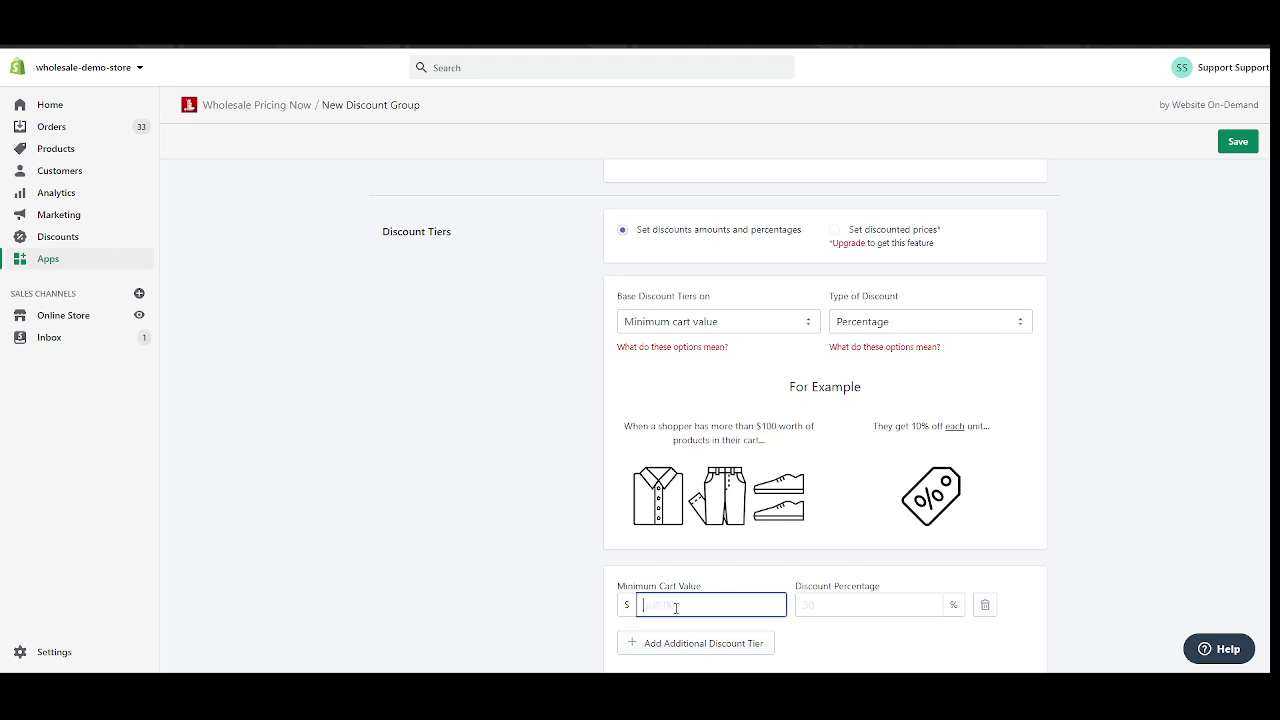
{"action": "scroll", "coordinate": [672, 600], "scroll_direction": "down", "scroll_amount": 2}
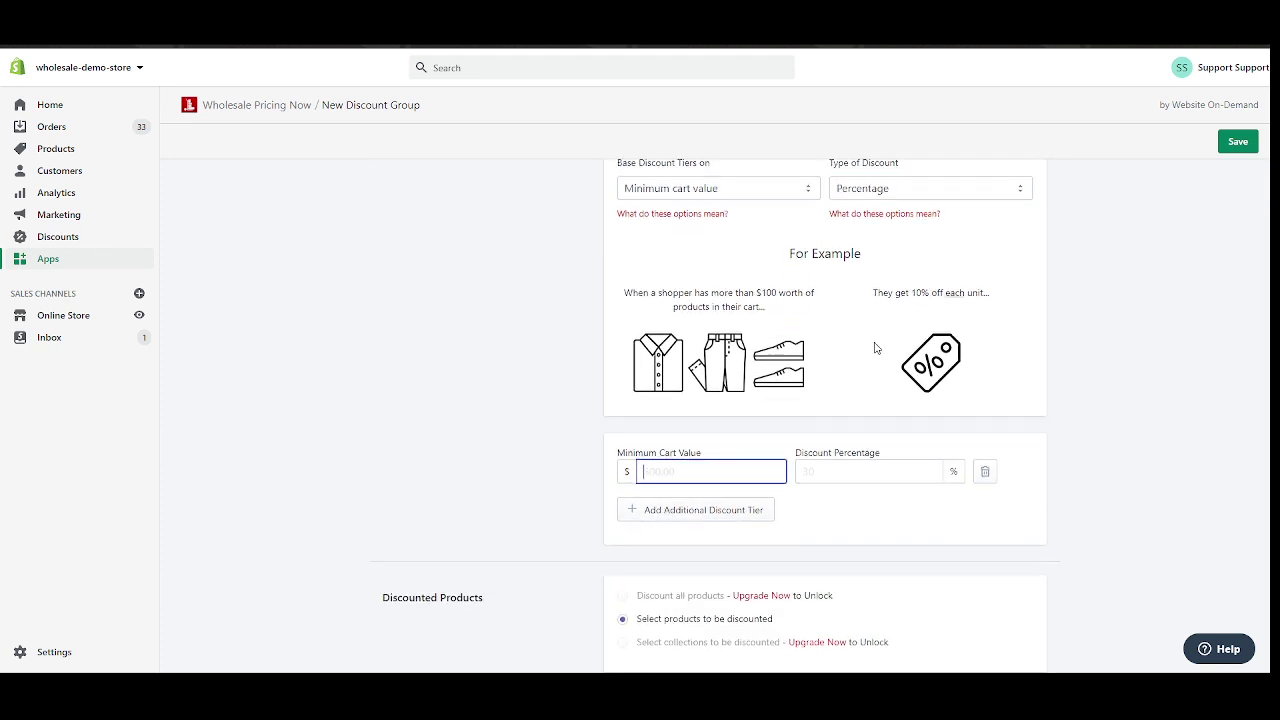
{"action": "left_click_drag", "start_coordinate": [889, 293], "coordinate": [947, 297]}
{"action": "double_click", "coordinate": [934, 293]}
{"action": "left_click", "coordinate": [939, 297]}
{"action": "left_click", "coordinate": [979, 303]}
{"action": "left_click", "coordinate": [991, 295]}
{"action": "left_click_drag", "start_coordinate": [871, 299], "coordinate": [930, 295]}
{"action": "left_click", "coordinate": [939, 293]}
Base tiers on minimum cart quantity, with the first tier at 10 items for 20% off.
{"action": "scroll", "coordinate": [672, 343], "scroll_direction": "up", "scroll_amount": 3}
{"action": "left_click", "coordinate": [710, 324]}
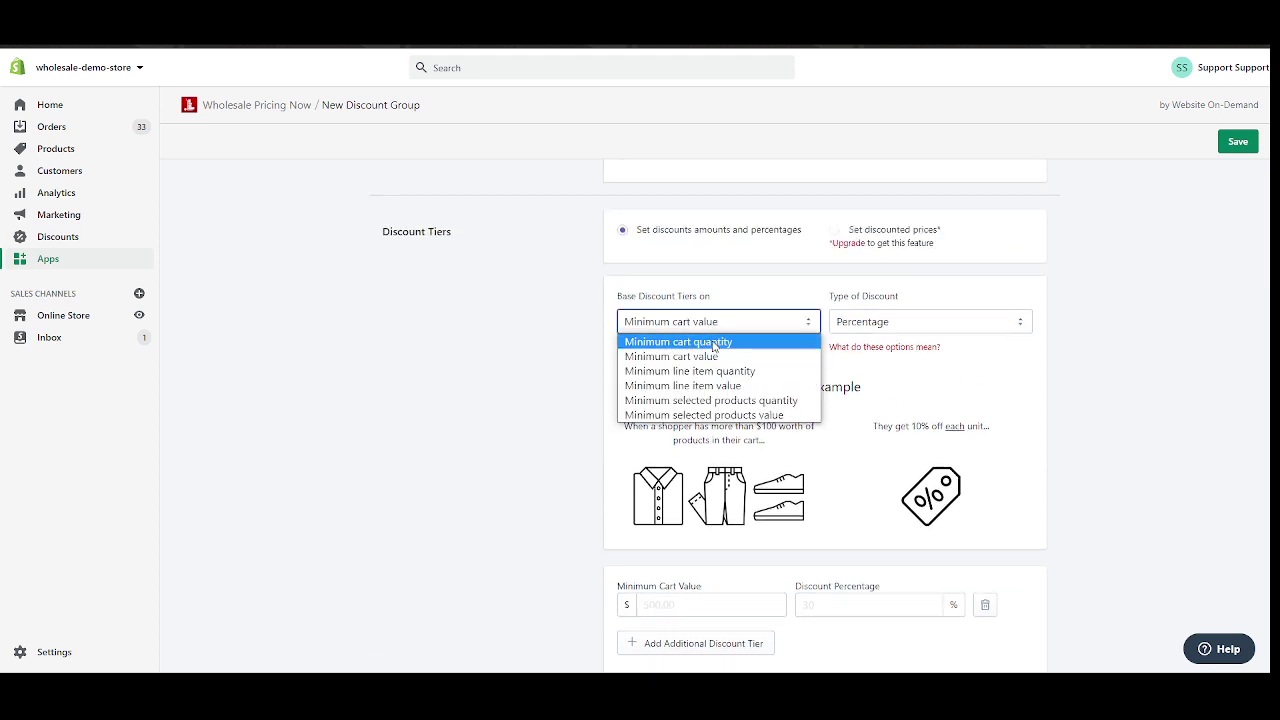
{"action": "left_click", "coordinate": [714, 343]}
{"action": "scroll", "coordinate": [714, 345], "scroll_direction": "down", "scroll_amount": 3}
{"action": "left_click", "coordinate": [665, 466]}
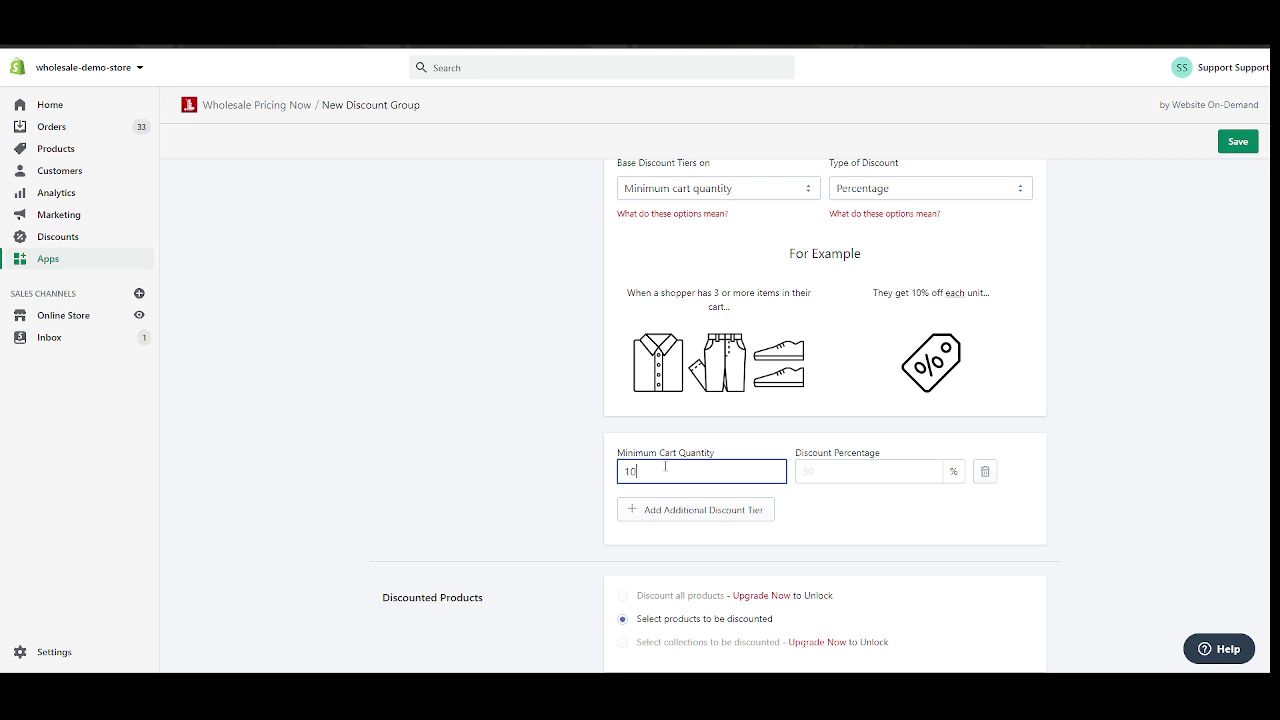
{"action": "key", "text": "Tab"}
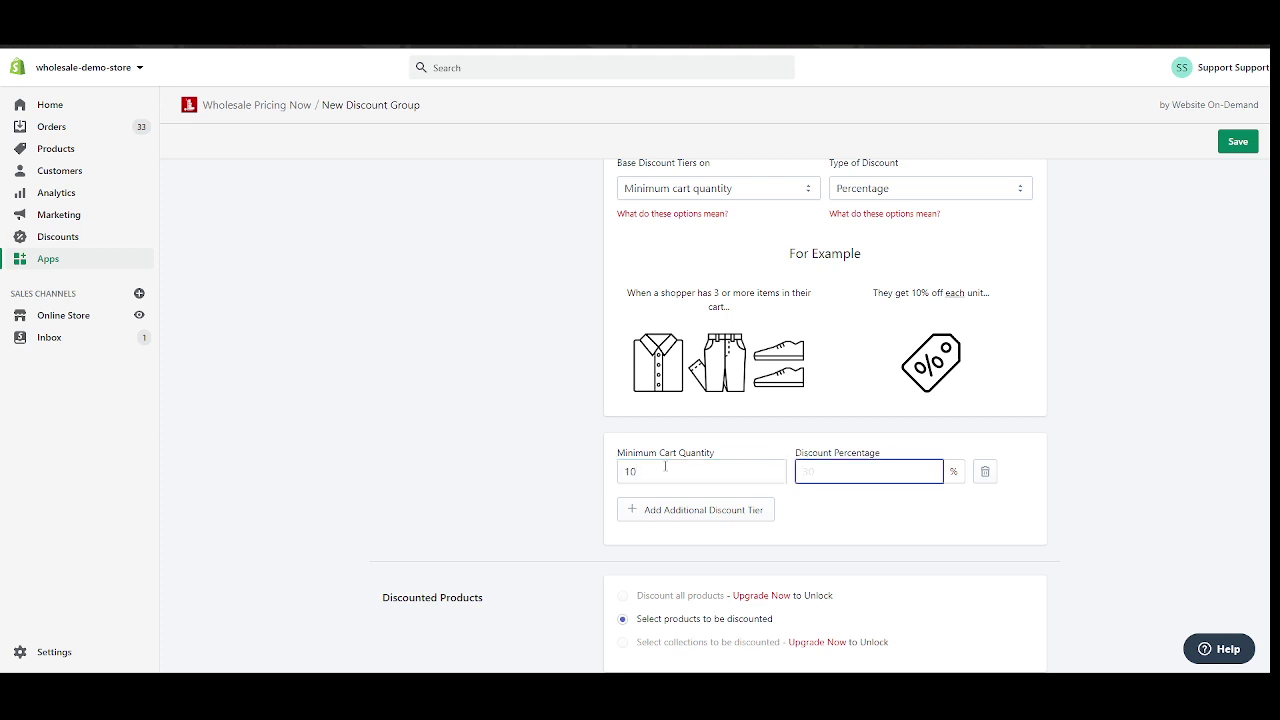
Add two more tiers: 20 items for 30% off and 30 items for 40% off.
{"action": "left_click", "coordinate": [674, 510]}
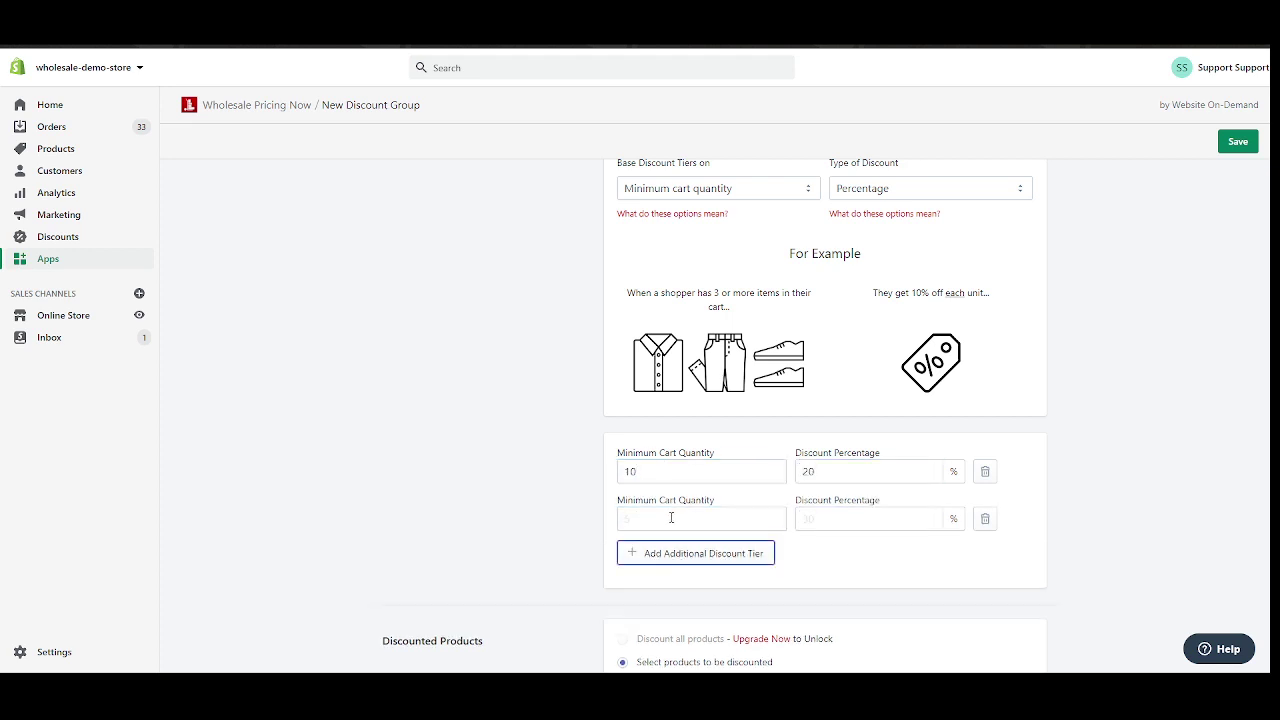
{"action": "left_click", "coordinate": [678, 516]}
{"action": "left_click", "coordinate": [848, 516]}
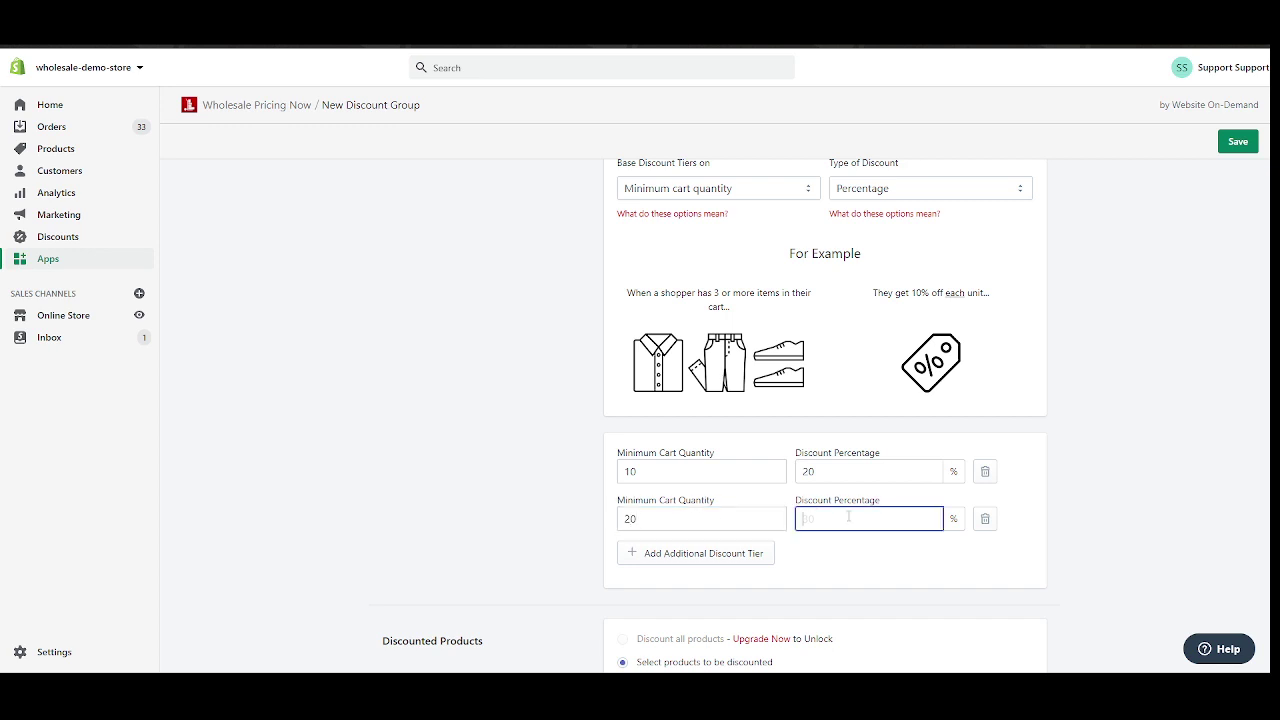
{"action": "left_click", "coordinate": [714, 553]}
{"action": "left_click", "coordinate": [716, 558]}
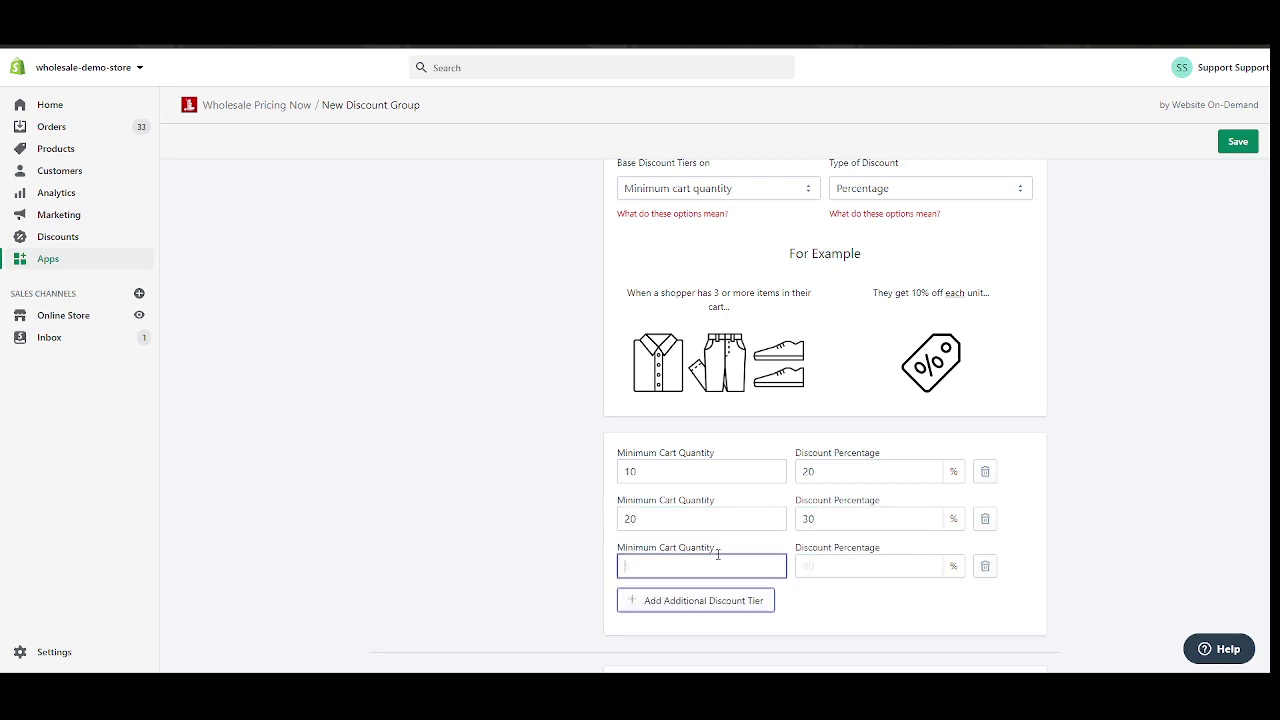
{"action": "left_click", "coordinate": [884, 570]}
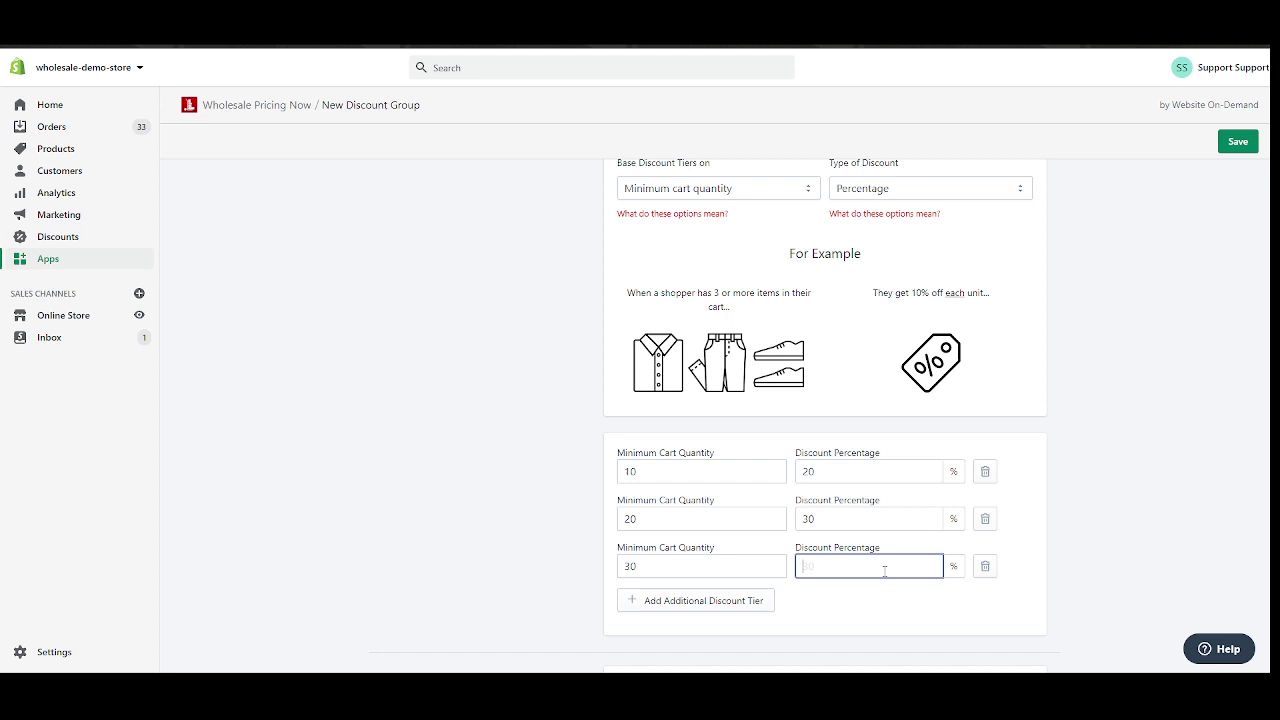
{"action": "left_click", "coordinate": [1086, 523]}
{"action": "scroll", "coordinate": [1086, 523], "scroll_direction": "down", "scroll_amount": 4}
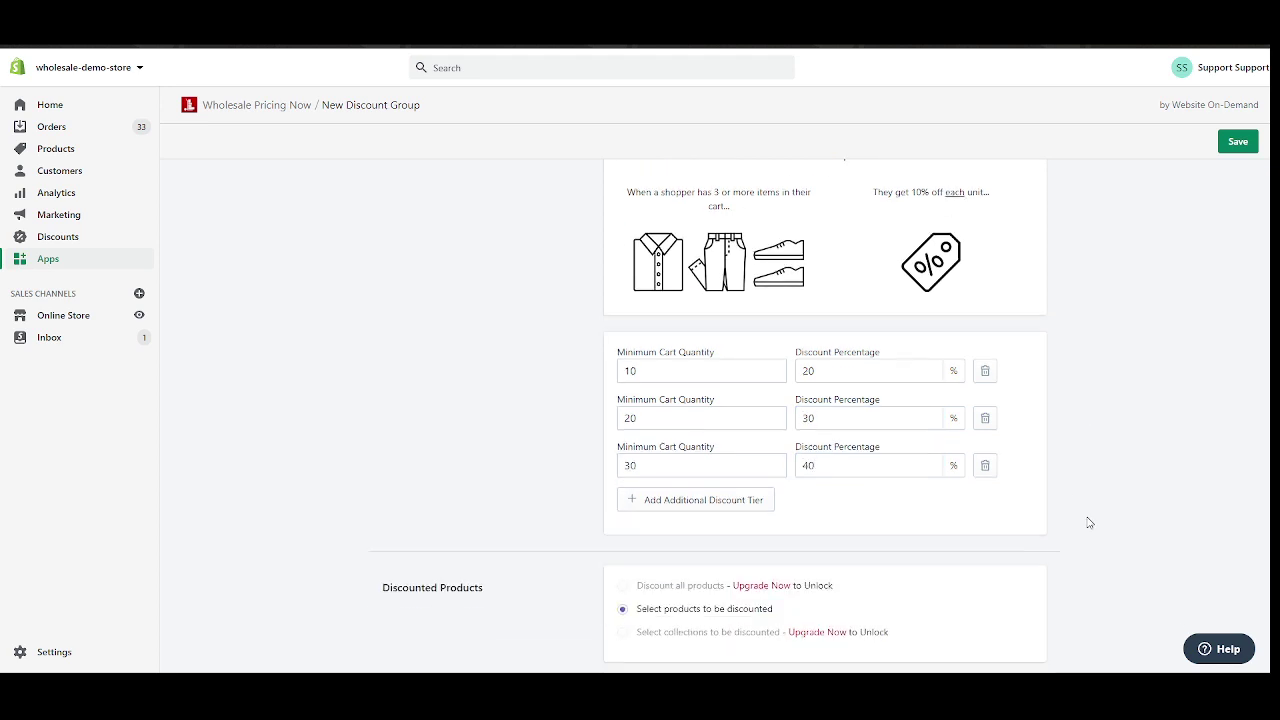
Check the option to discount only selected products.
{"action": "scroll", "coordinate": [573, 344], "scroll_direction": "down", "scroll_amount": 1}
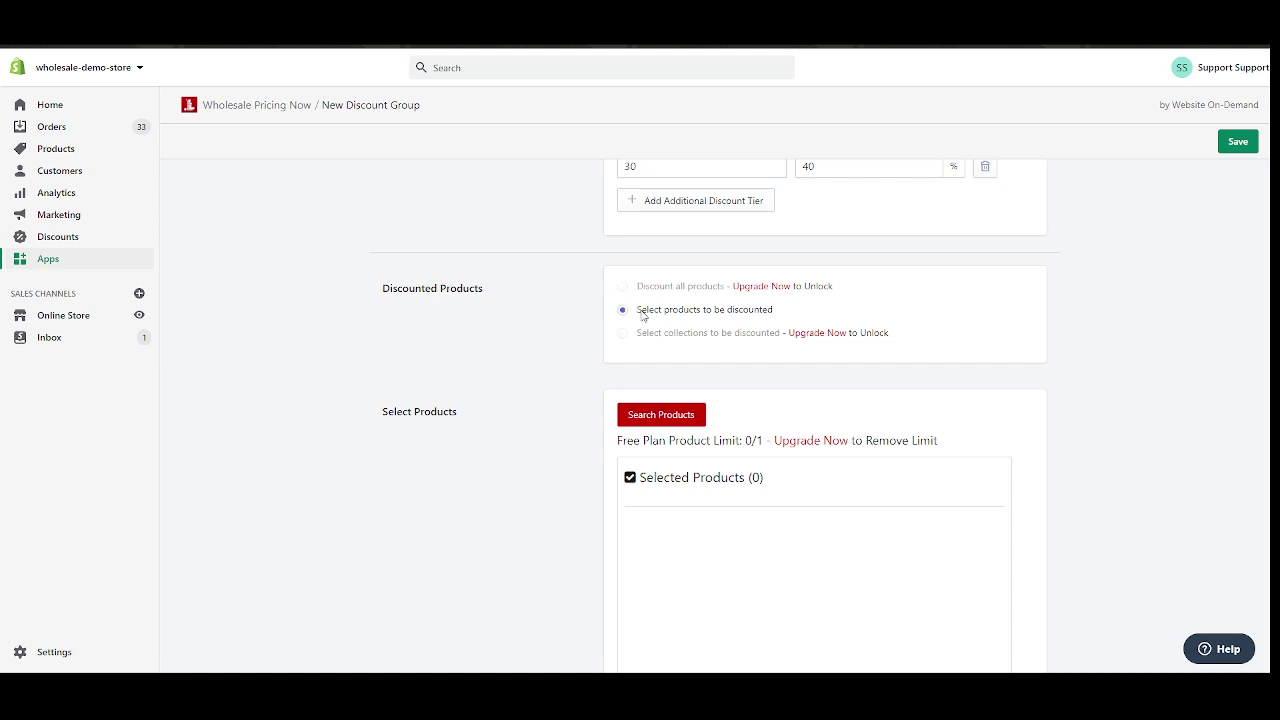
{"action": "left_click_drag", "start_coordinate": [640, 311], "coordinate": [752, 312]}
{"action": "left_click", "coordinate": [742, 318]}
{"action": "scroll", "coordinate": [590, 361], "scroll_direction": "down", "scroll_amount": 2}
{"action": "scroll", "coordinate": [466, 283], "scroll_direction": "up", "scroll_amount": 2}
{"action": "left_click_drag", "start_coordinate": [662, 311], "coordinate": [742, 313]}
{"action": "left_click", "coordinate": [742, 313]}
{"action": "scroll", "coordinate": [517, 369], "scroll_direction": "down", "scroll_amount": 3}
Search the product picker for 'Battle Excellence-800' and tick the first Bike result.
{"action": "left_click", "coordinate": [646, 282]}
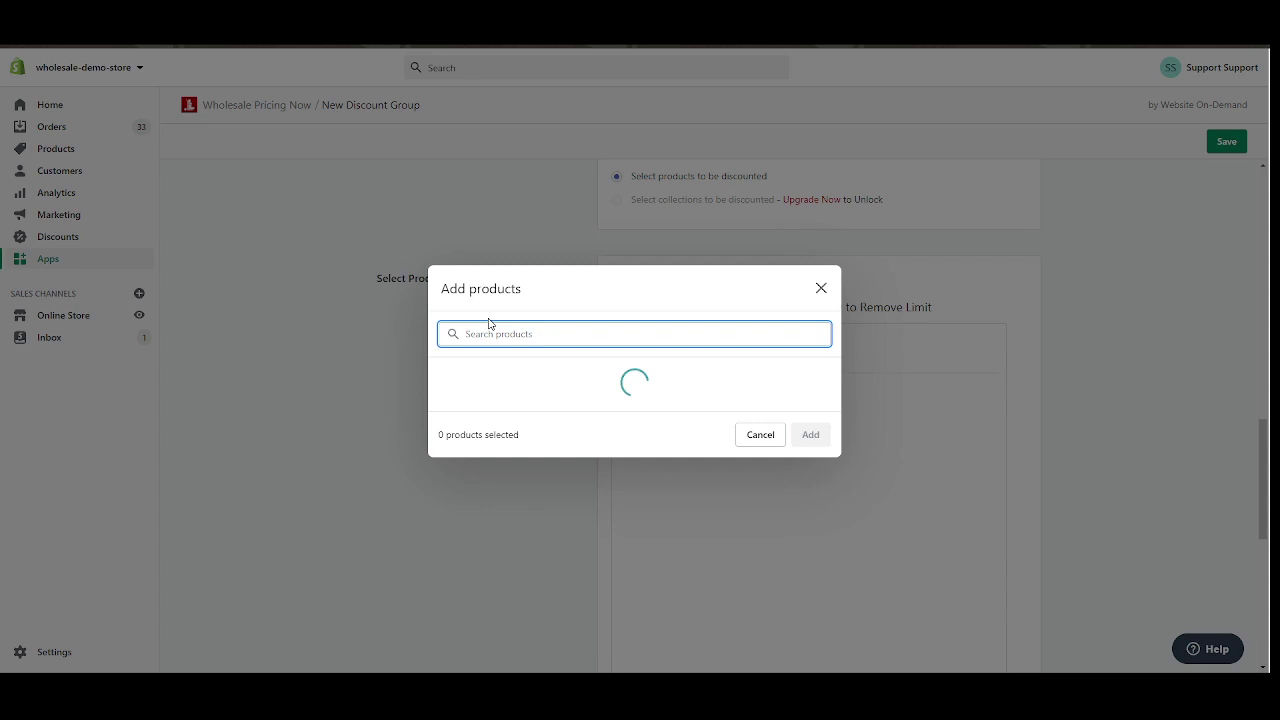
{"action": "scroll", "coordinate": [837, 242], "scroll_direction": "down", "scroll_amount": 1}
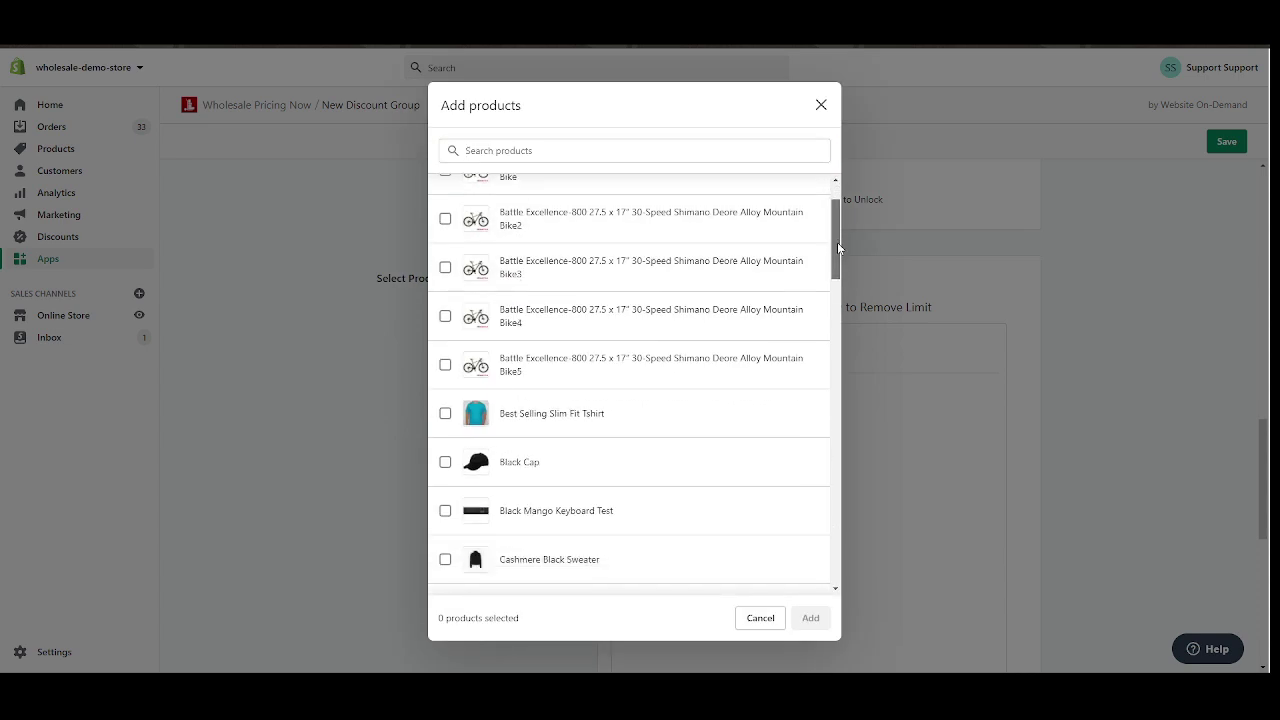
{"action": "scroll", "coordinate": [837, 242], "scroll_direction": "up", "scroll_amount": 1}
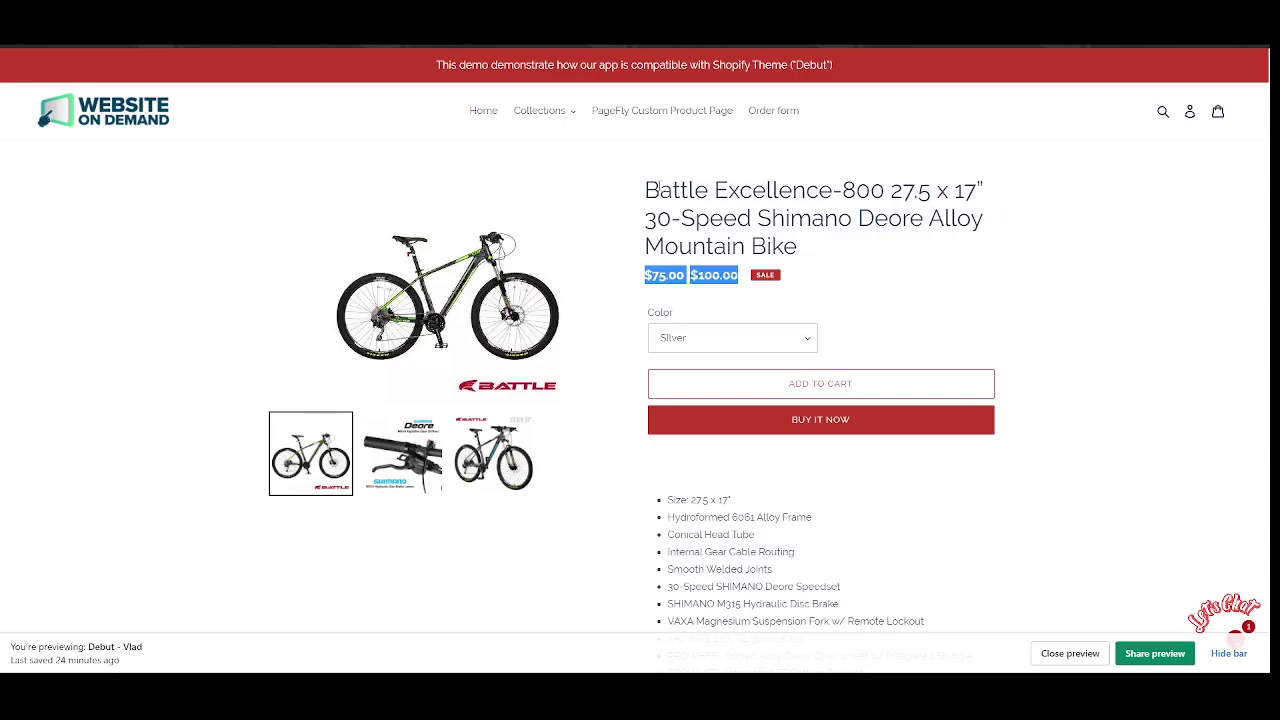
{"action": "left_click_drag", "start_coordinate": [648, 190], "coordinate": [884, 195]}
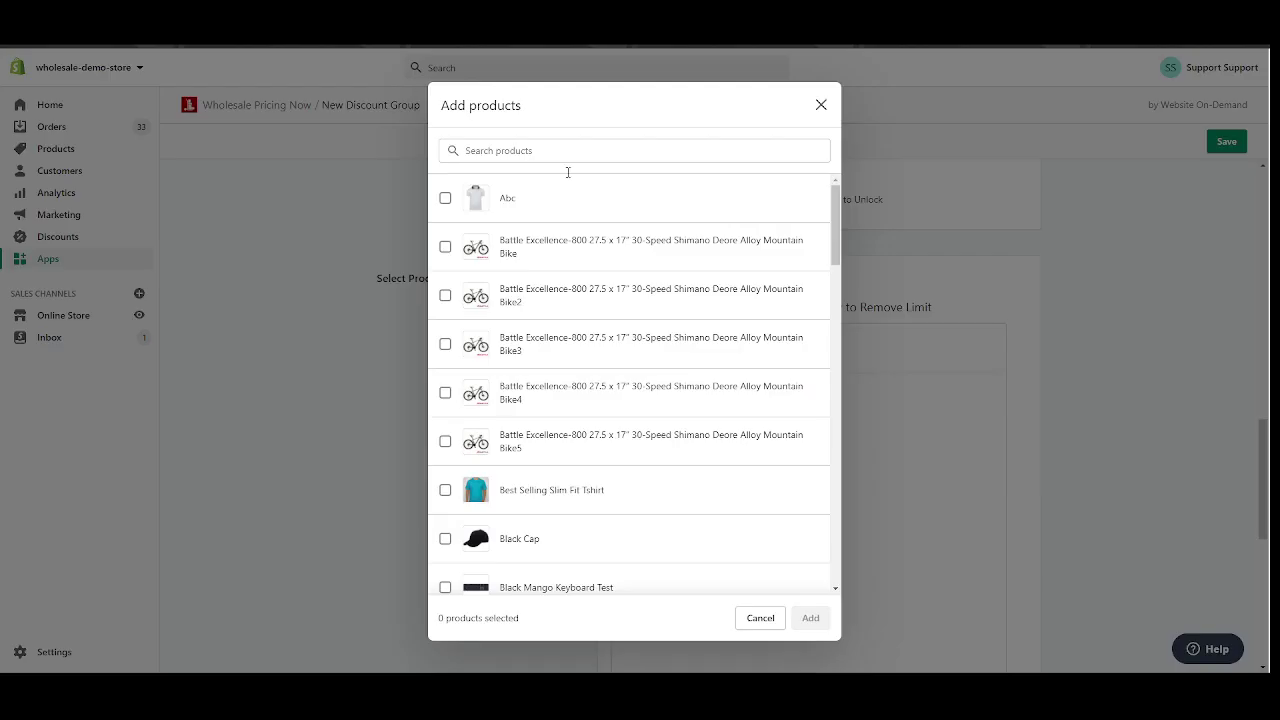
{"action": "type", "text": "Battle Excellence-800"}
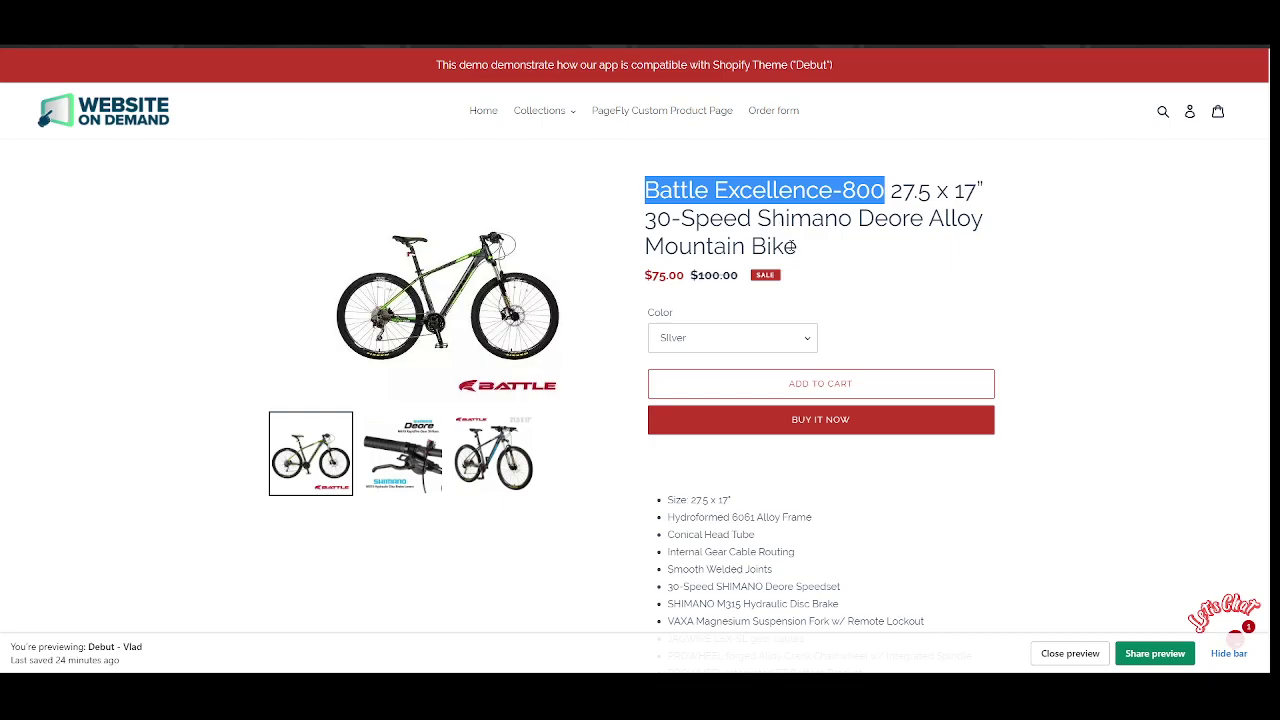
{"action": "left_click", "coordinate": [790, 247]}
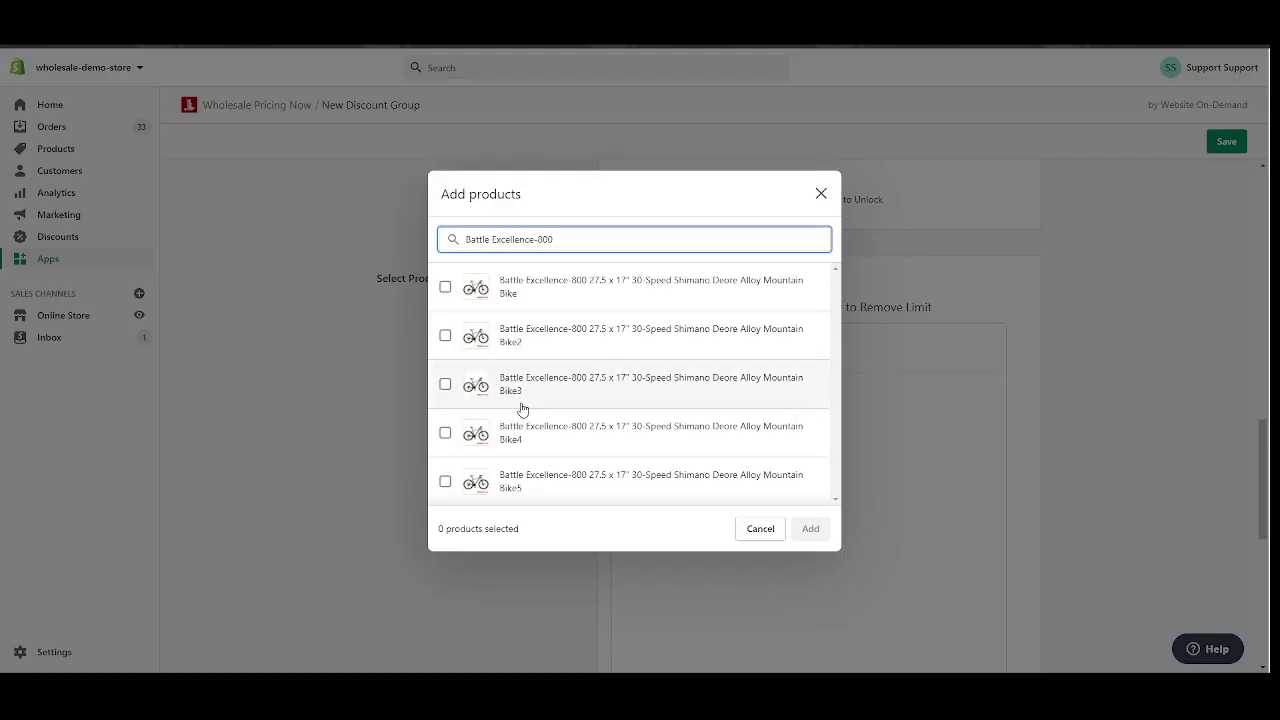
{"action": "left_click", "coordinate": [445, 287]}
Add the chosen Battle Excellence-800 bike to the group's discounted products.
{"action": "left_click", "coordinate": [810, 528]}
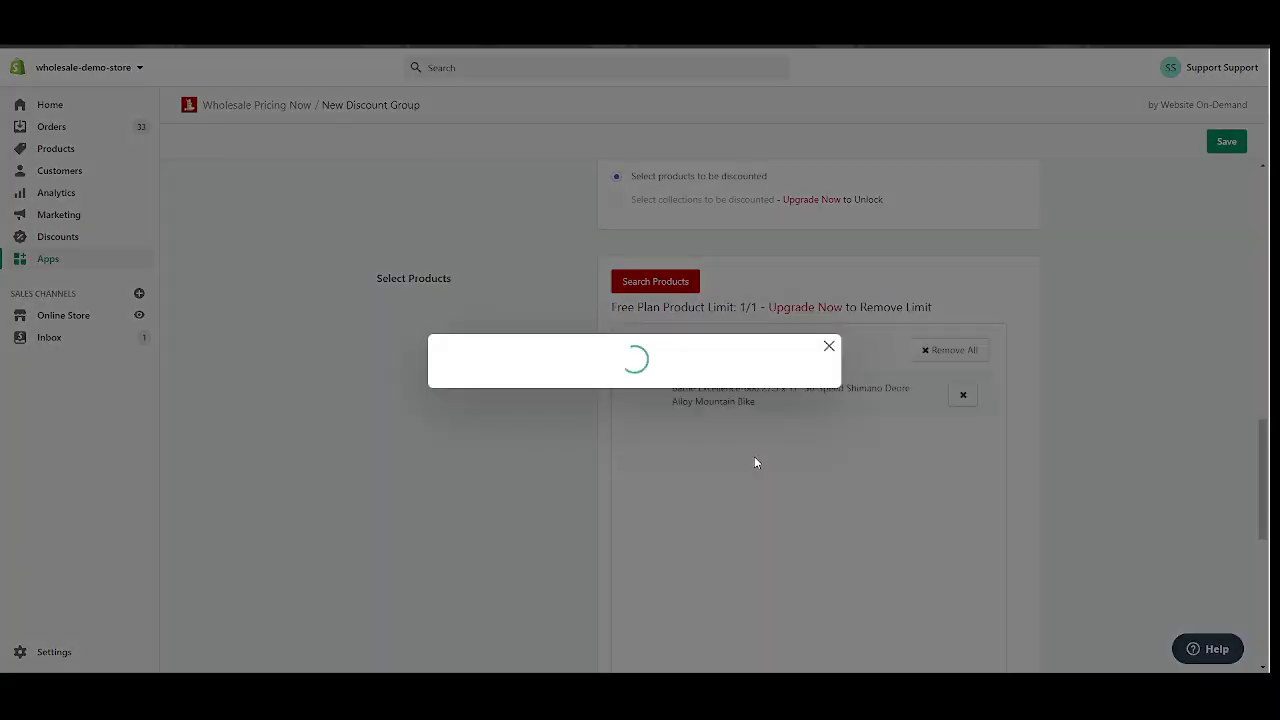
{"action": "scroll", "coordinate": [580, 287], "scroll_direction": "down", "scroll_amount": 3}
{"action": "scroll", "coordinate": [580, 287], "scroll_direction": "up", "scroll_amount": 2}
{"action": "scroll", "coordinate": [580, 287], "scroll_direction": "up", "scroll_amount": 2}
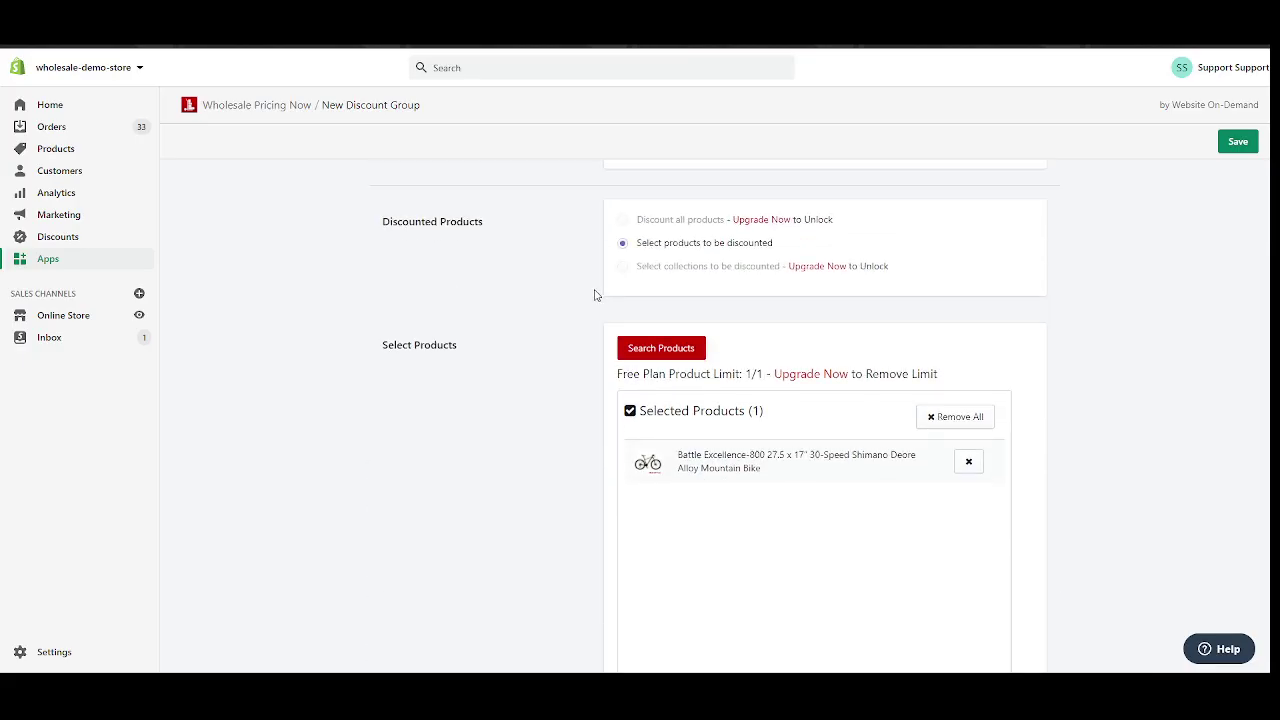
{"action": "scroll", "coordinate": [591, 289], "scroll_direction": "down", "scroll_amount": 4}
{"action": "scroll", "coordinate": [588, 288], "scroll_direction": "up", "scroll_amount": 4}
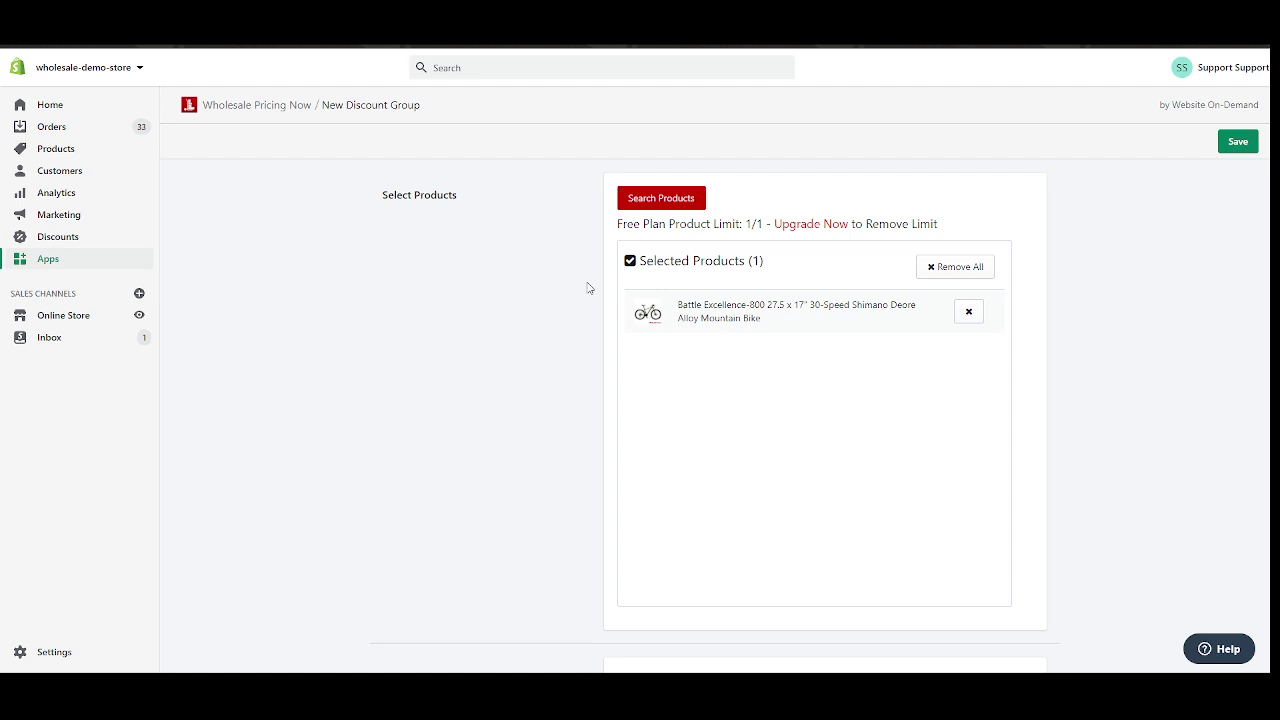
{"action": "scroll", "coordinate": [566, 309], "scroll_direction": "down", "scroll_amount": 4}
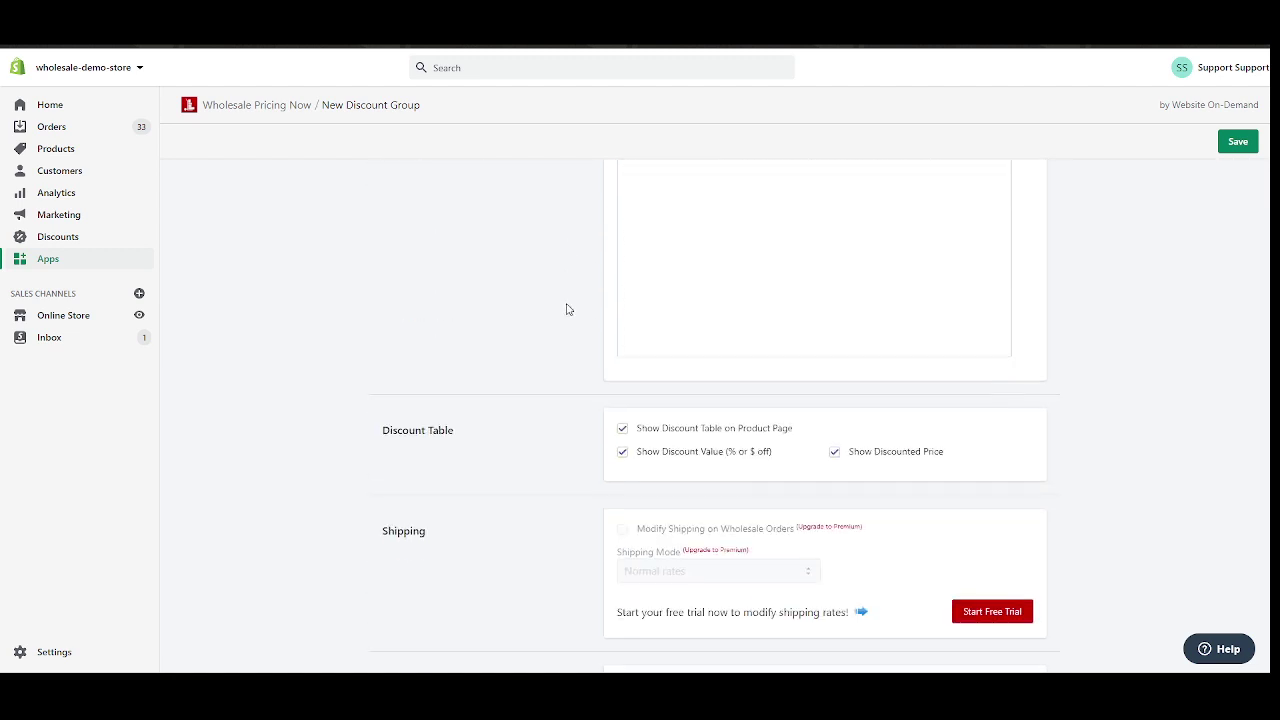
{"action": "scroll", "coordinate": [566, 309], "scroll_direction": "up", "scroll_amount": 3}
{"action": "scroll", "coordinate": [588, 301], "scroll_direction": "up", "scroll_amount": 1}
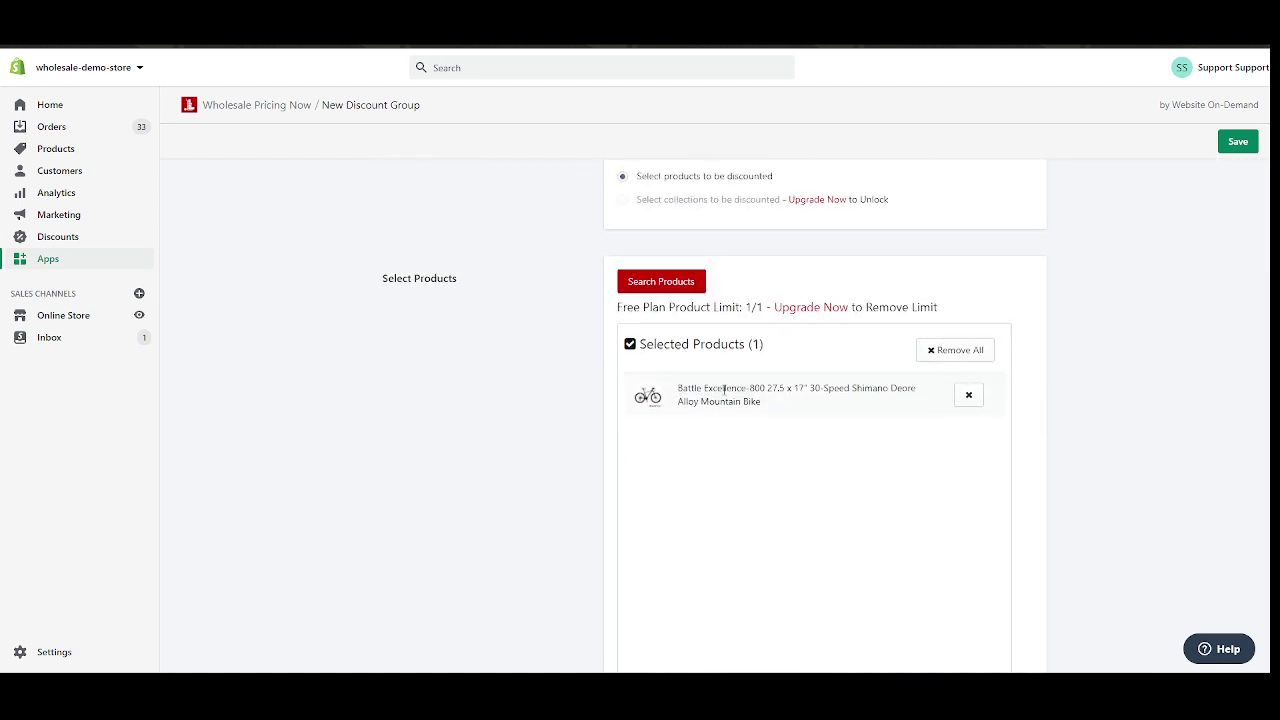
{"action": "scroll", "coordinate": [588, 386], "scroll_direction": "down", "scroll_amount": 1}
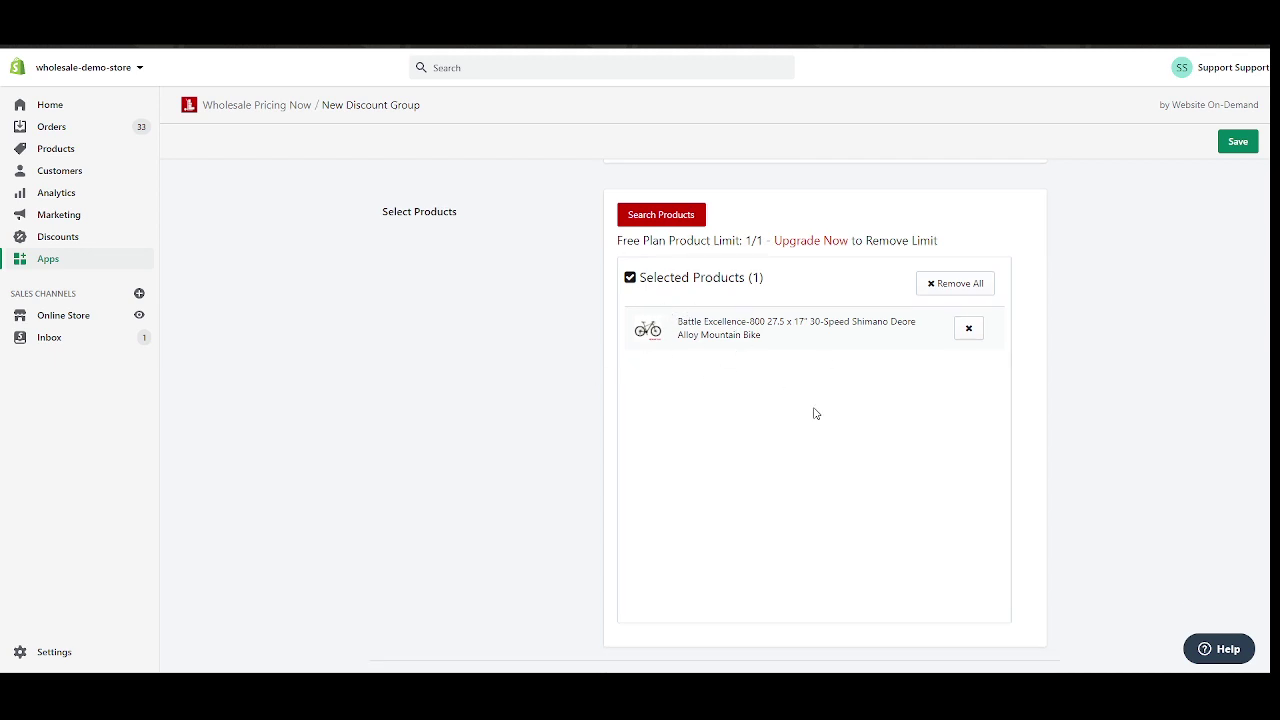
{"action": "scroll", "coordinate": [546, 317], "scroll_direction": "up", "scroll_amount": 4}
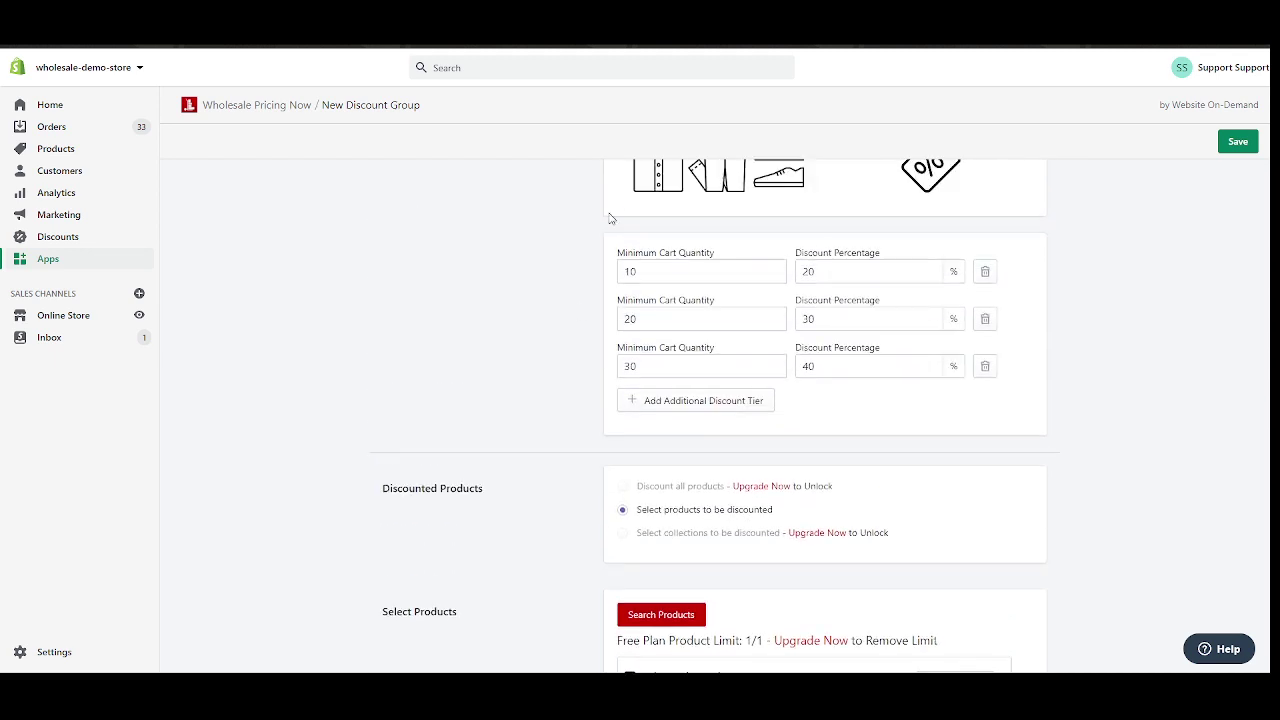
{"action": "scroll", "coordinate": [594, 297], "scroll_direction": "down", "scroll_amount": 3}
{"action": "scroll", "coordinate": [558, 288], "scroll_direction": "down", "scroll_amount": 5}
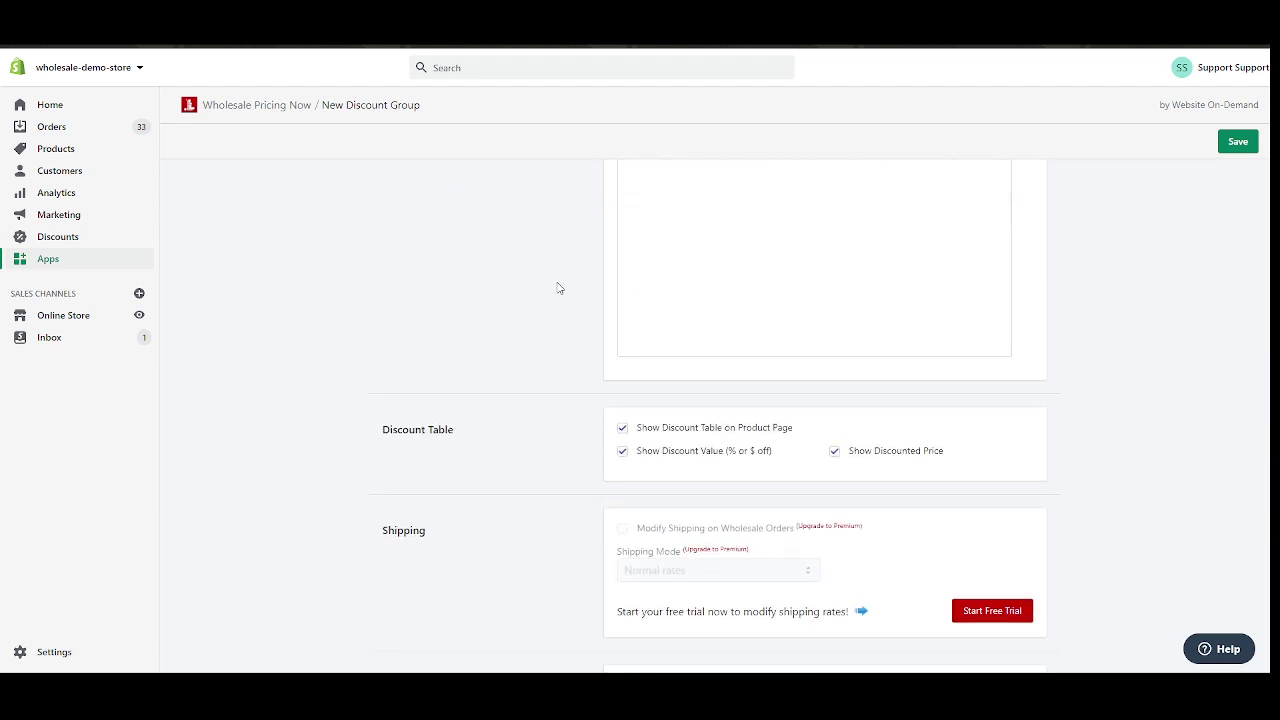
{"action": "scroll", "coordinate": [558, 288], "scroll_direction": "down", "scroll_amount": 2}
Keep the product-page discount table switched on in the Discount Table section.
{"action": "left_click_drag", "start_coordinate": [385, 296], "coordinate": [455, 307]}
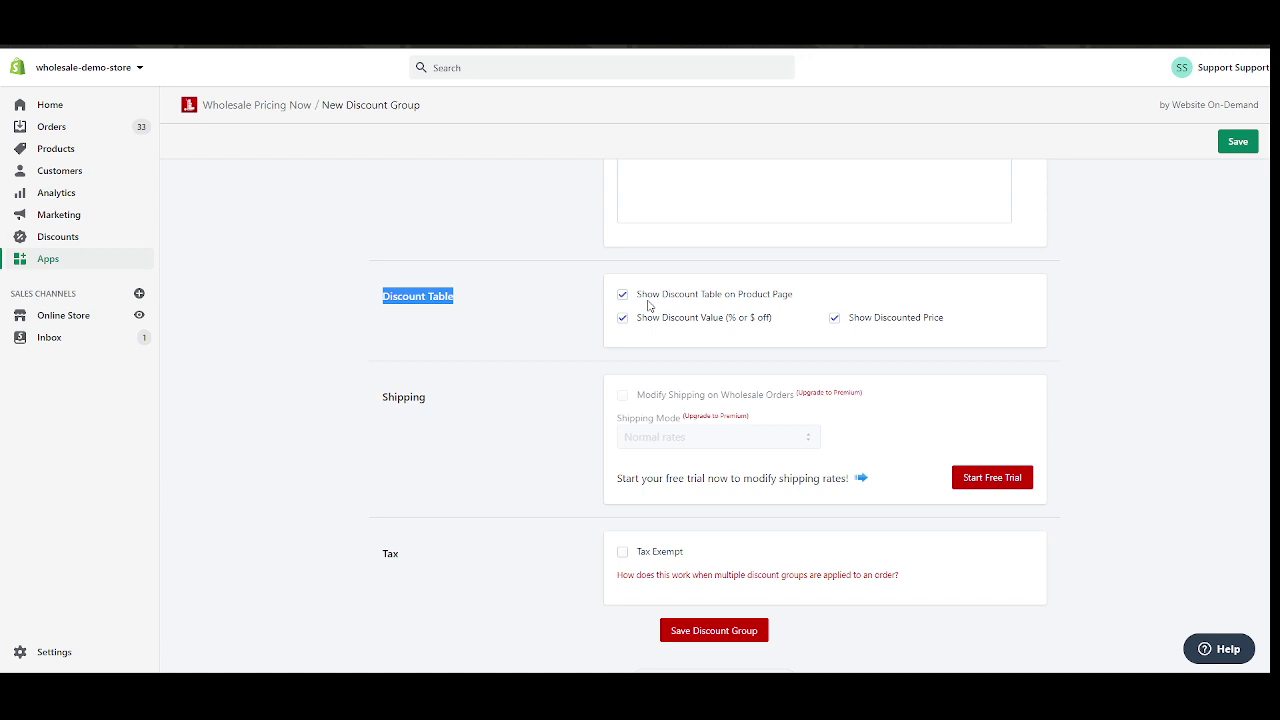
{"action": "left_click", "coordinate": [836, 302]}
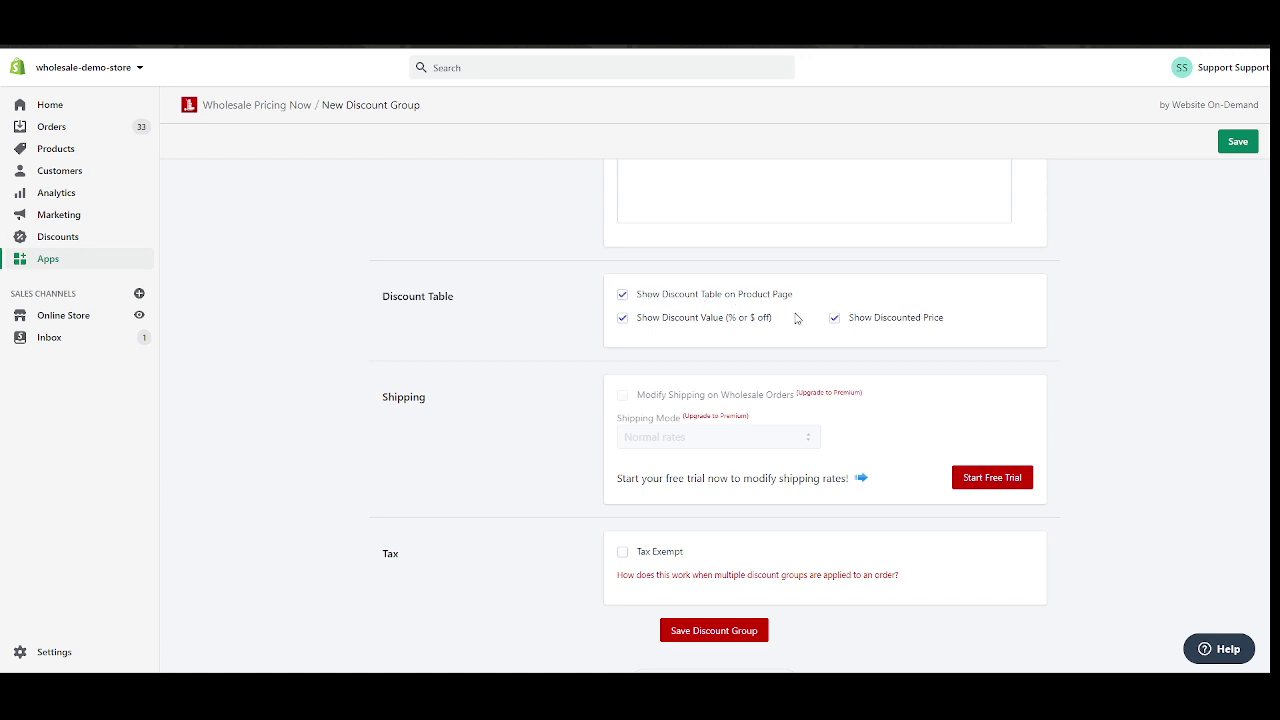
{"action": "scroll", "coordinate": [561, 308], "scroll_direction": "down", "scroll_amount": 1}
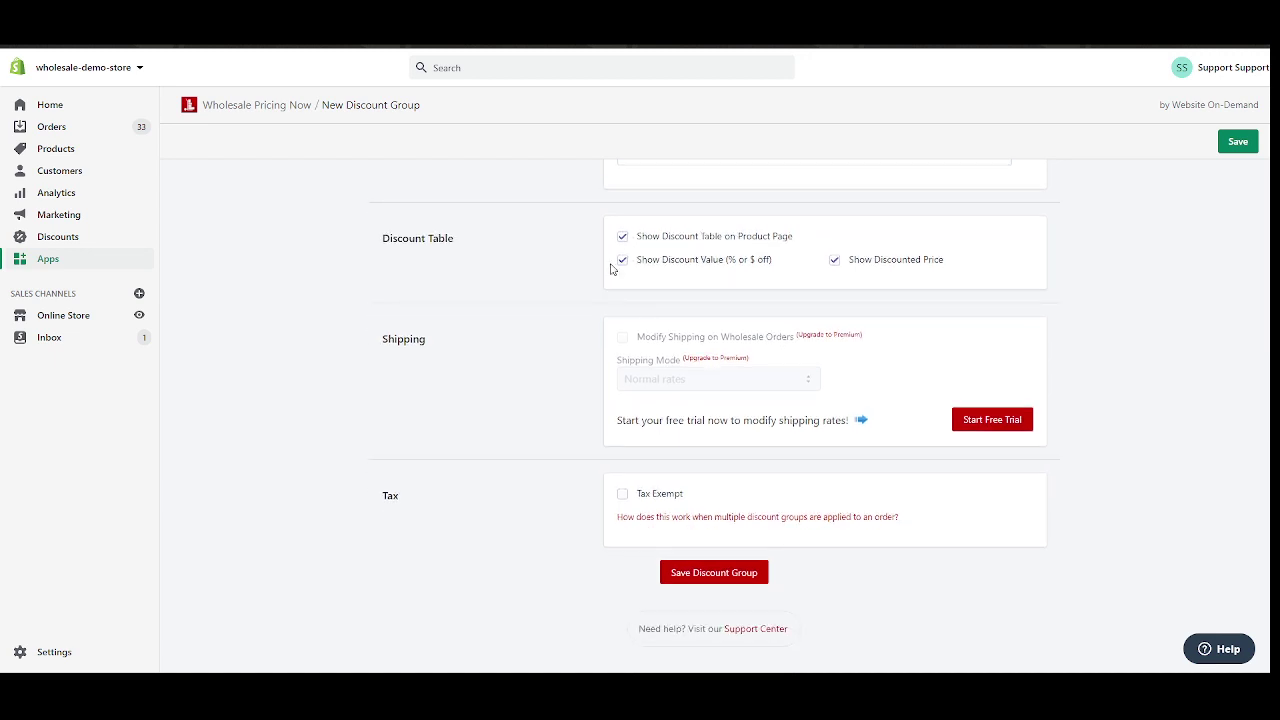
{"action": "left_click", "coordinate": [622, 240]}
{"action": "left_click", "coordinate": [622, 261]}
Leave Shipping and Tax settings as they are, with tax exemption off, and save the group.
{"action": "left_click_drag", "start_coordinate": [436, 349], "coordinate": [387, 340]}
{"action": "left_click", "coordinate": [477, 348]}
{"action": "left_click_drag", "start_coordinate": [376, 499], "coordinate": [420, 509]}
{"action": "left_click", "coordinate": [608, 527]}
{"action": "scroll", "coordinate": [546, 420], "scroll_direction": "up", "scroll_amount": 5}
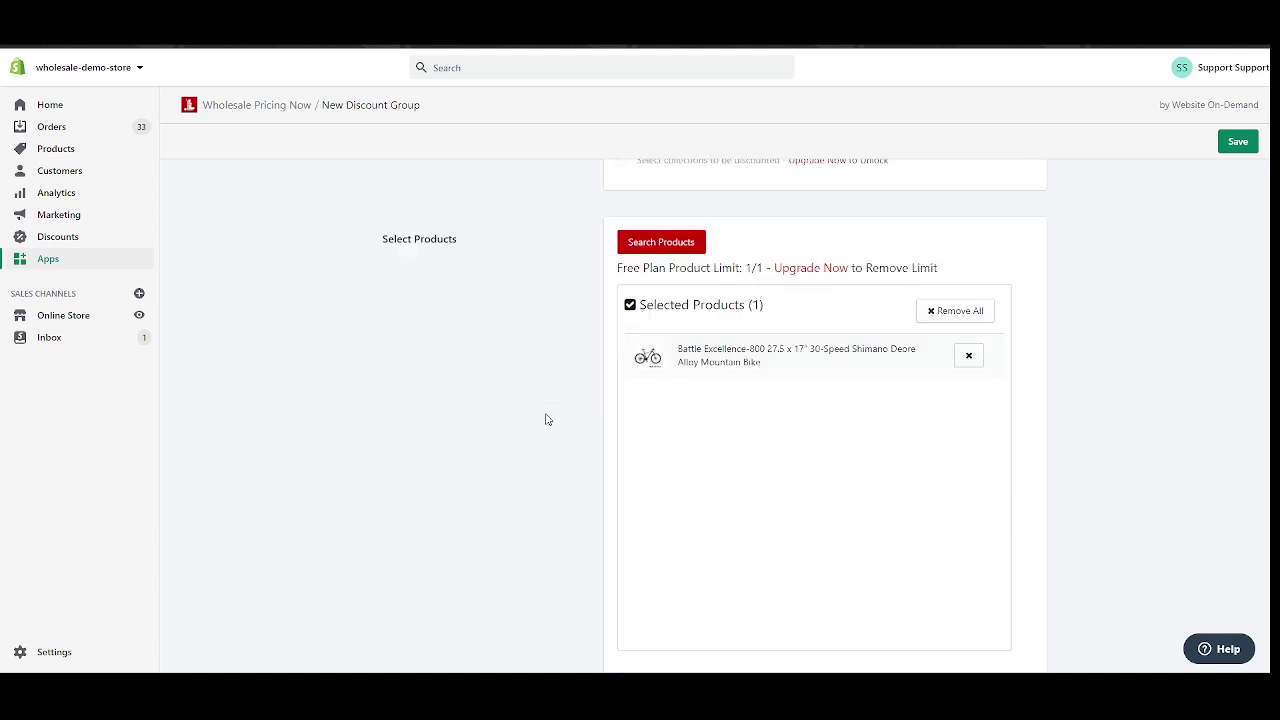
{"action": "scroll", "coordinate": [546, 420], "scroll_direction": "down", "scroll_amount": 5}
{"action": "scroll", "coordinate": [557, 437], "scroll_direction": "up", "scroll_amount": 3}
{"action": "scroll", "coordinate": [549, 409], "scroll_direction": "down", "scroll_amount": 3}
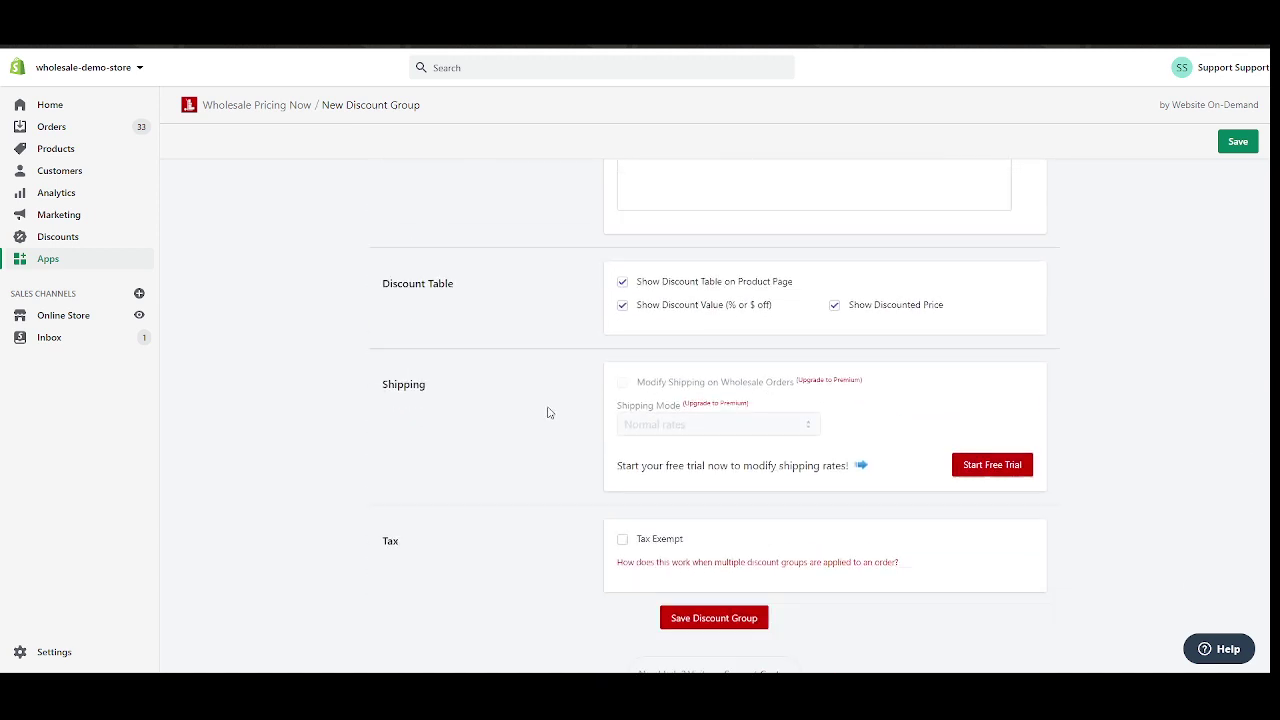
{"action": "left_click", "coordinate": [711, 580]}
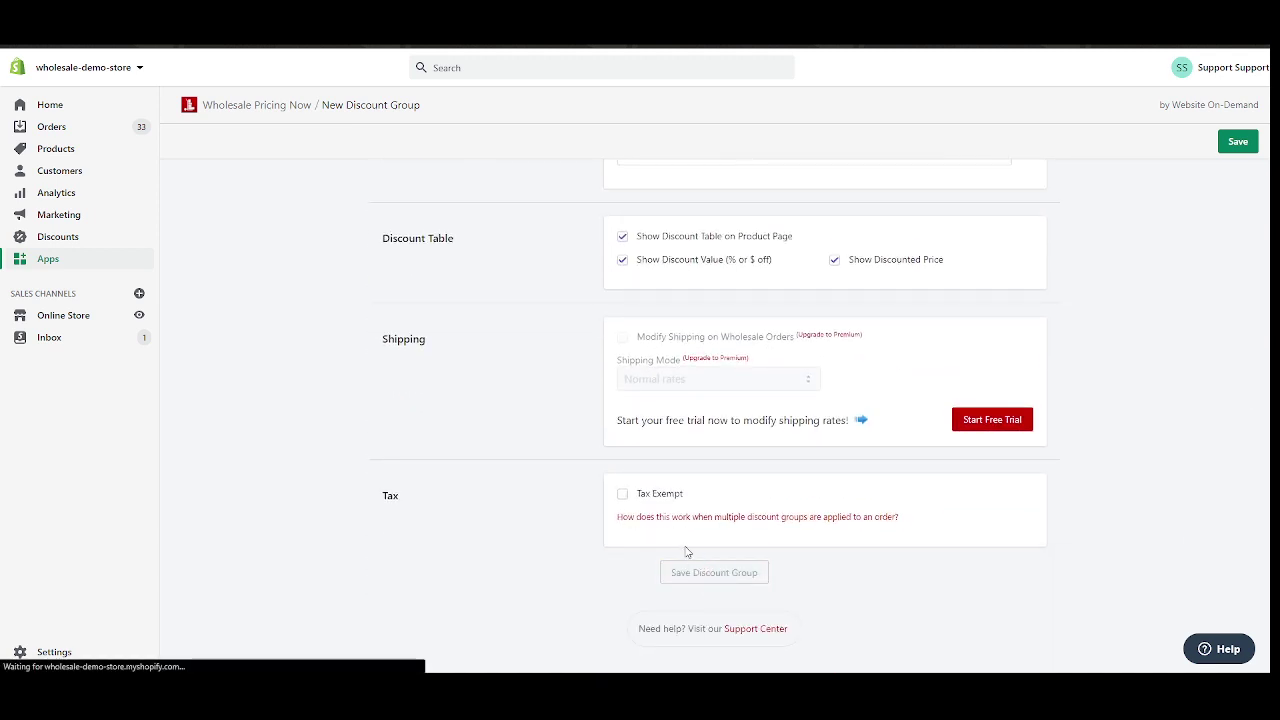
Verify the Wholesale group's Customer Tag reads wholesale-test, then go to the admin Customers list.
{"action": "scroll", "coordinate": [577, 400], "scroll_direction": "down", "scroll_amount": 6}
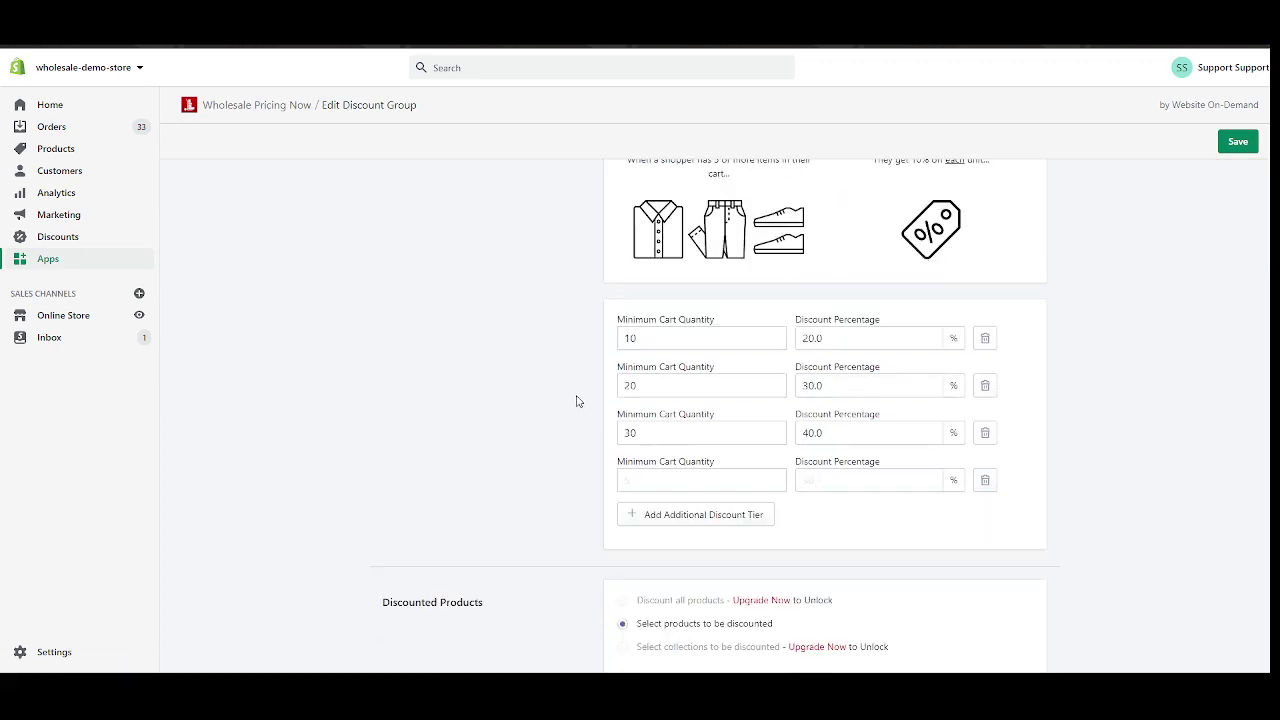
{"action": "scroll", "coordinate": [577, 400], "scroll_direction": "up", "scroll_amount": 6}
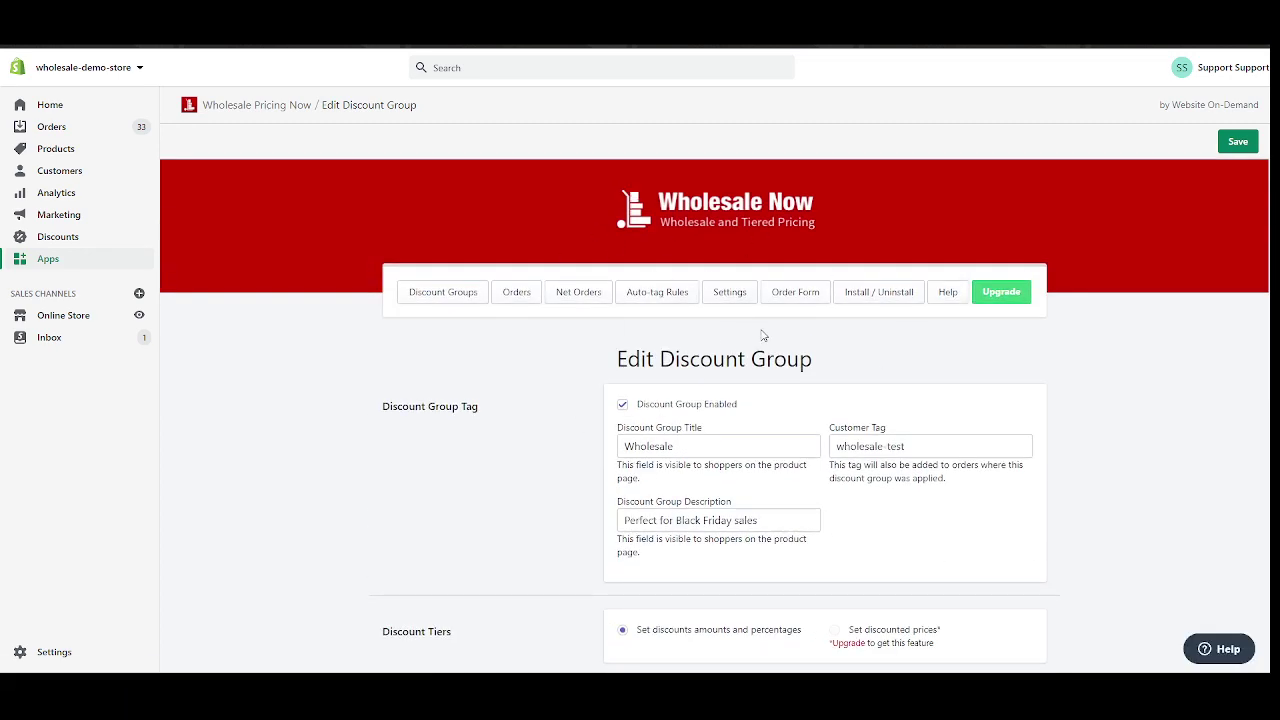
{"action": "triple_click", "coordinate": [864, 443]}
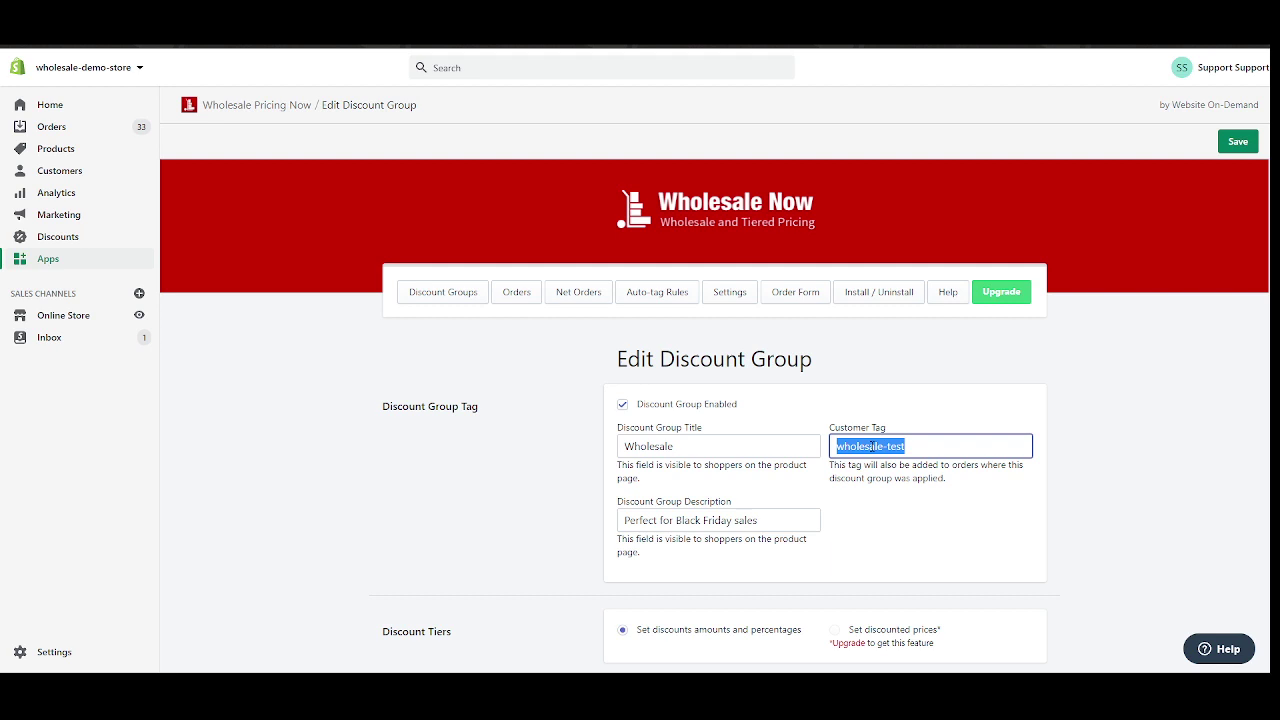
{"action": "scroll", "coordinate": [872, 445], "scroll_direction": "down", "scroll_amount": 1}
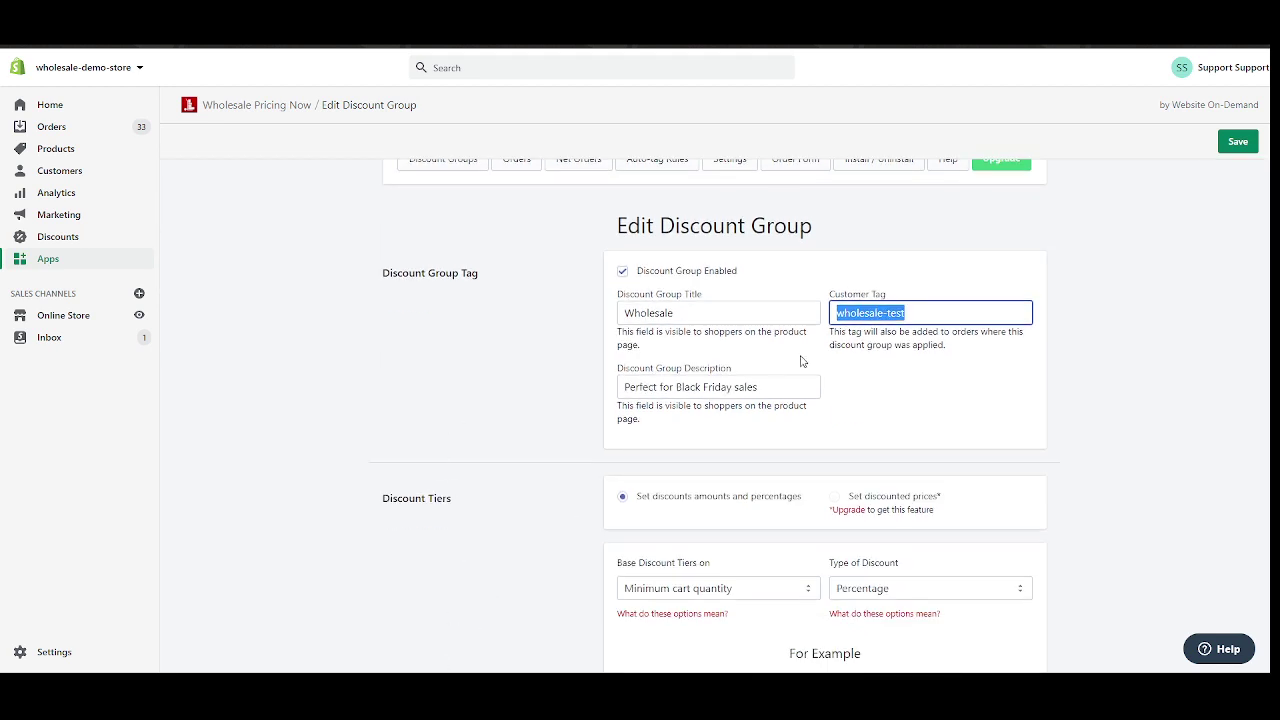
{"action": "left_click", "coordinate": [486, 392]}
{"action": "scroll", "coordinate": [486, 392], "scroll_direction": "up", "scroll_amount": 1}
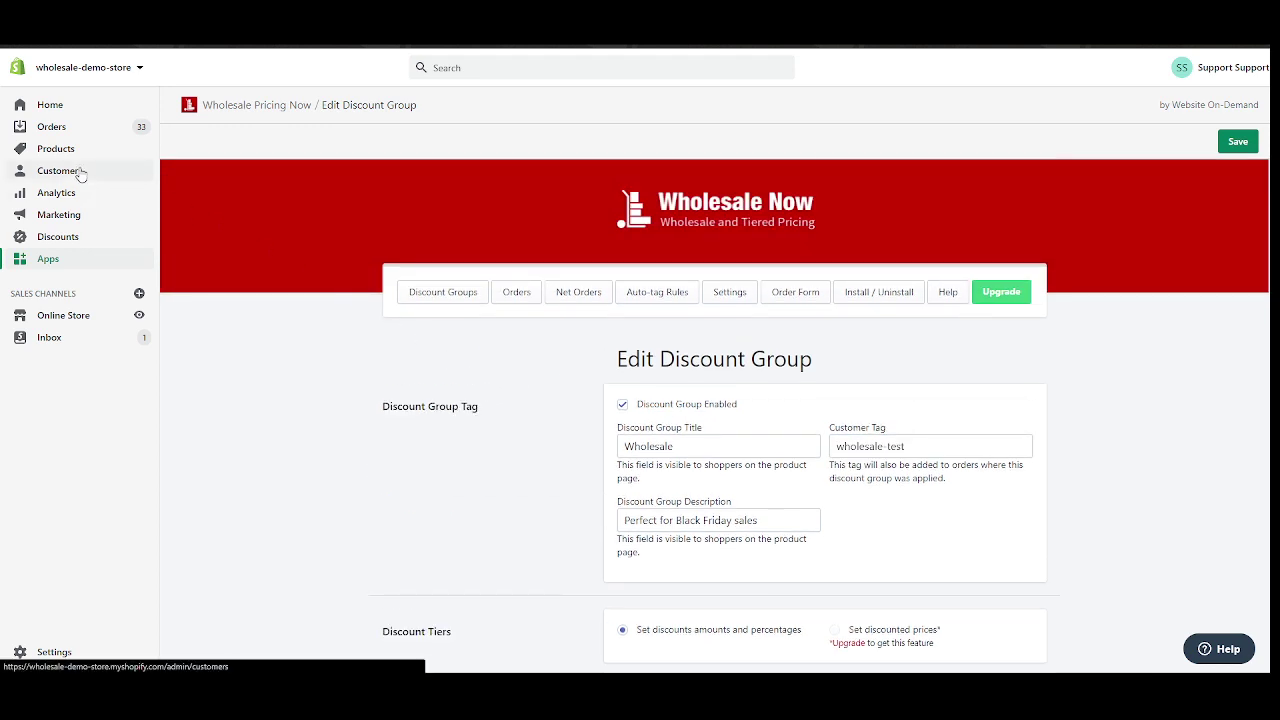
{"action": "left_click", "coordinate": [81, 174]}
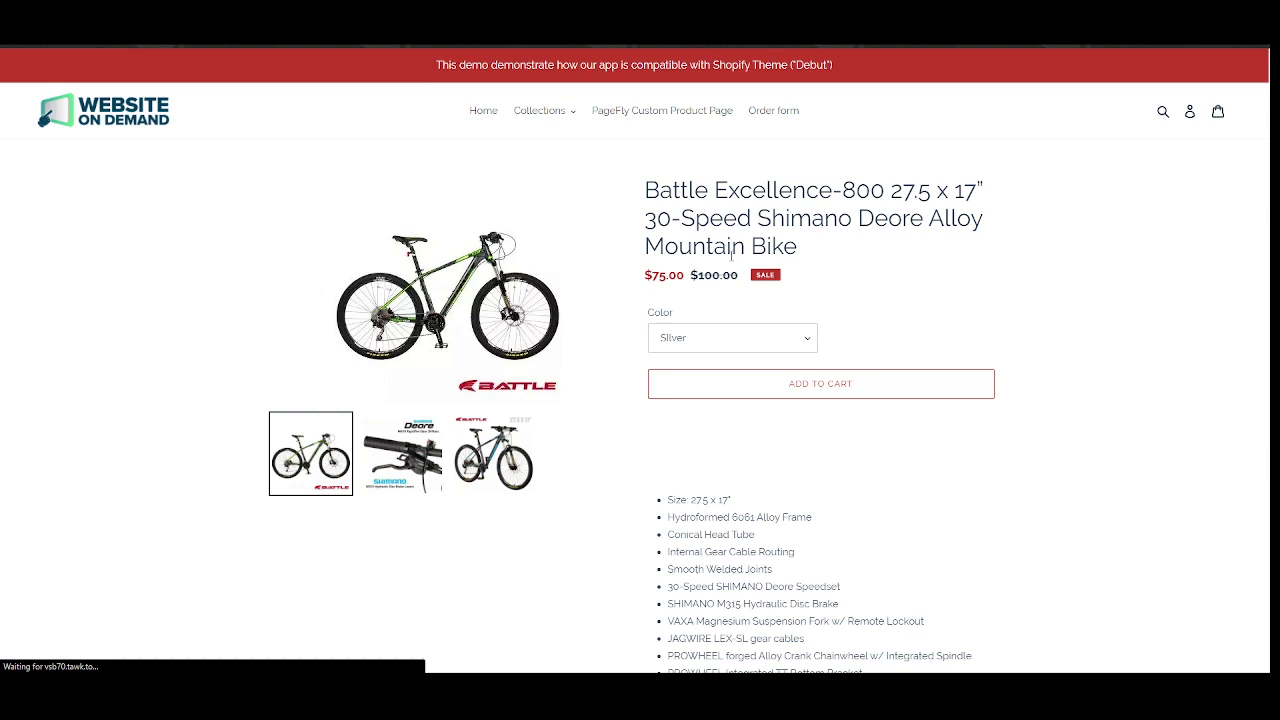
Inspect the Battle Excellence-800 Bike storefront page showing only the $75.00 sale price.
{"action": "scroll", "coordinate": [766, 283], "scroll_direction": "down", "scroll_amount": 1}
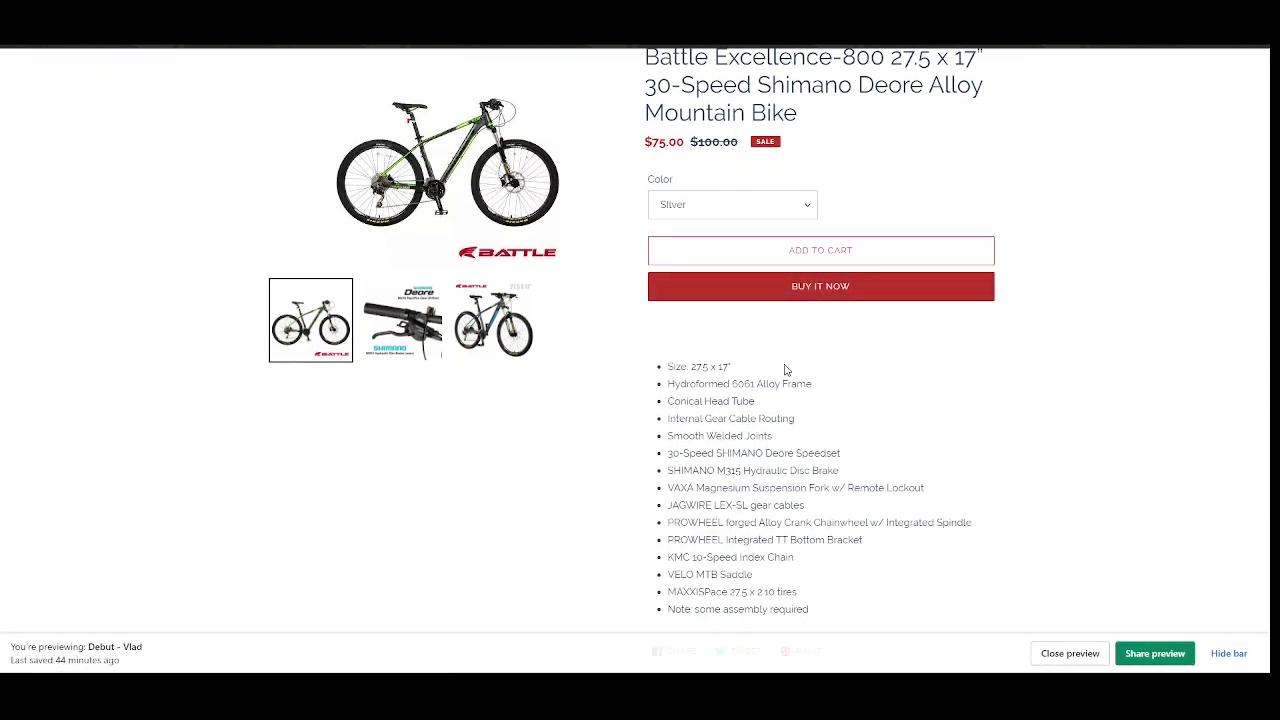
{"action": "scroll", "coordinate": [766, 370], "scroll_direction": "up", "scroll_amount": 1}
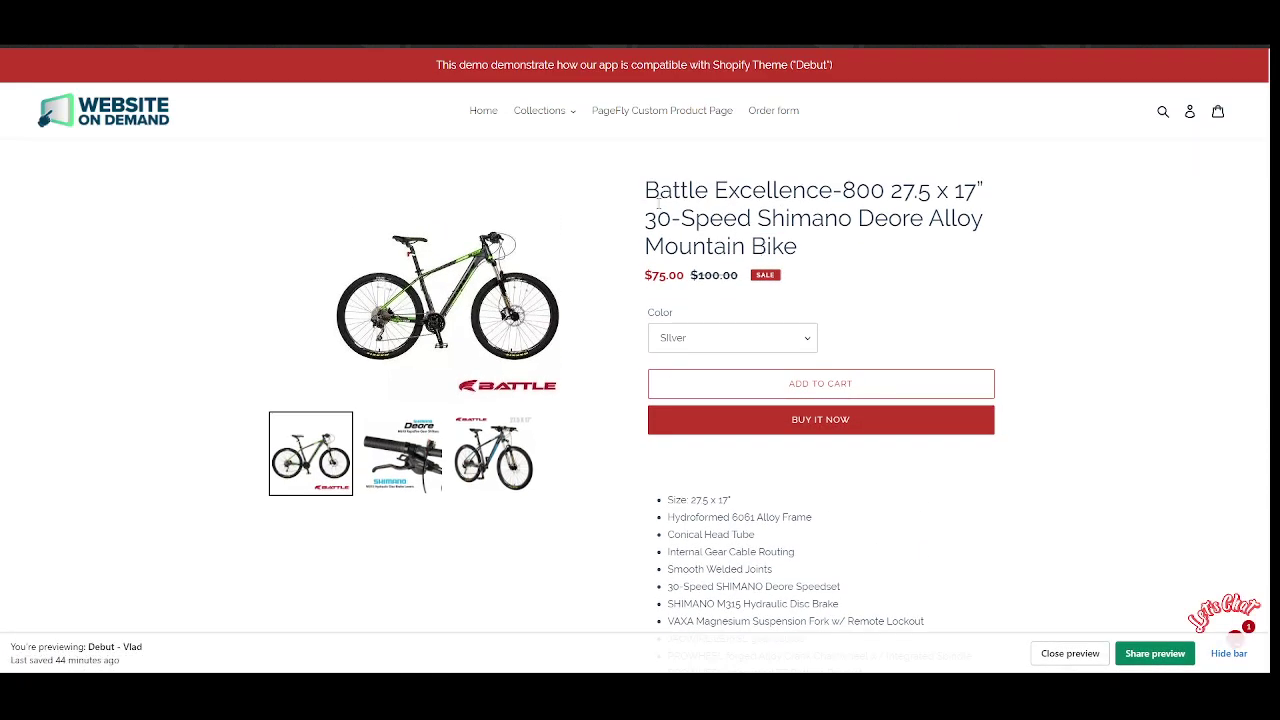
{"action": "left_click_drag", "start_coordinate": [818, 258], "coordinate": [746, 250]}
{"action": "left_click", "coordinate": [580, 166]}
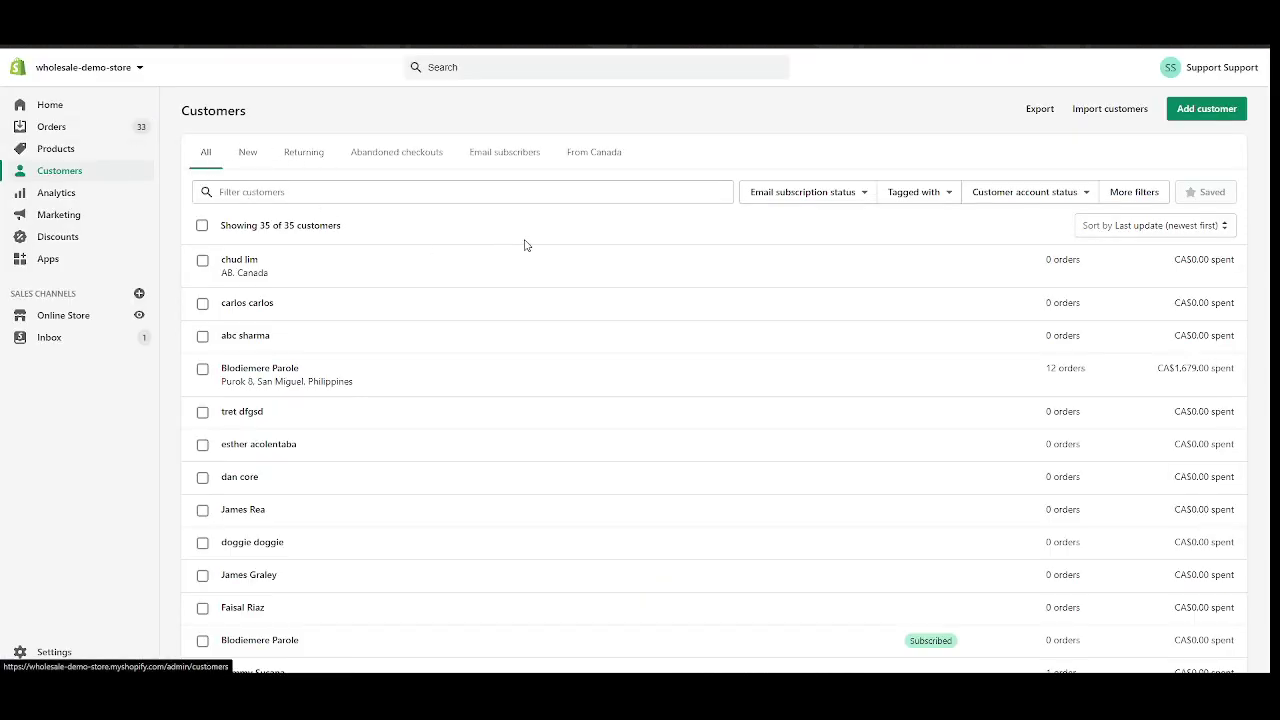
Open the first customer's details page in Shopify admin.
{"action": "scroll", "coordinate": [386, 246], "scroll_direction": "down", "scroll_amount": 1}
{"action": "scroll", "coordinate": [260, 272], "scroll_direction": "up", "scroll_amount": 1}
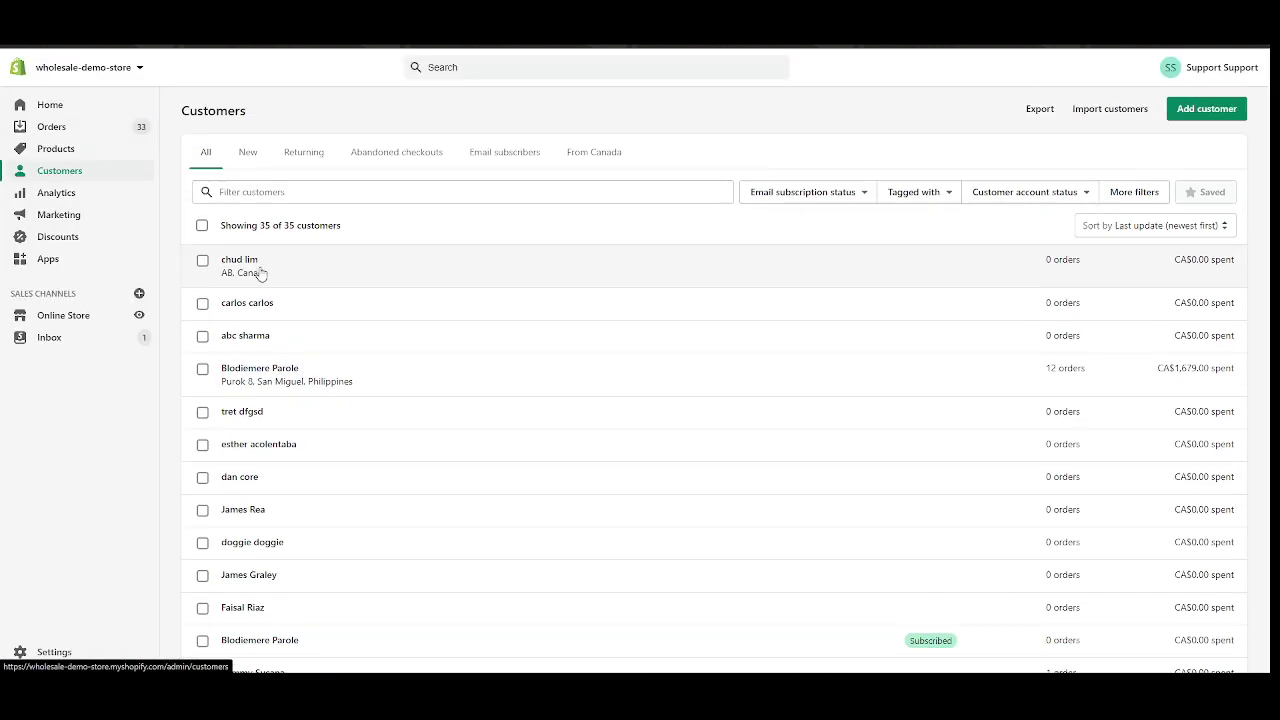
{"action": "left_click", "coordinate": [260, 272]}
{"action": "scroll", "coordinate": [797, 236], "scroll_direction": "down", "scroll_amount": 2}
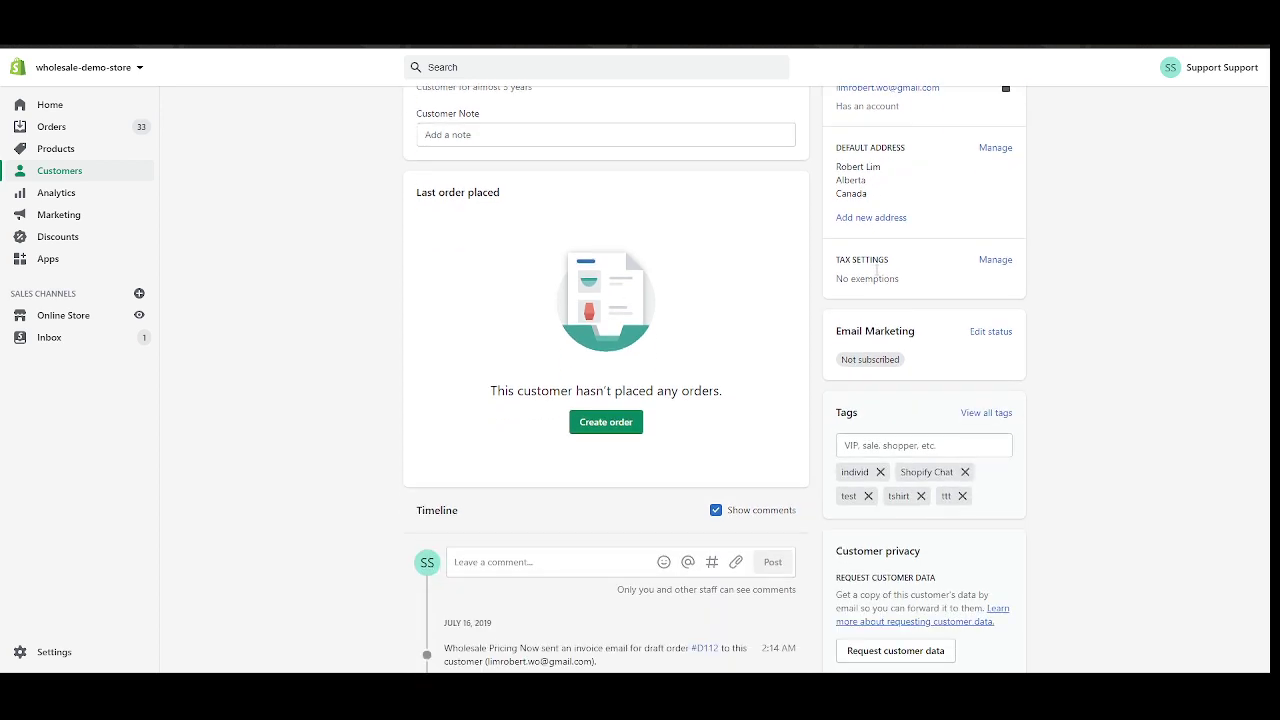
{"action": "scroll", "coordinate": [662, 229], "scroll_direction": "up", "scroll_amount": 2}
{"action": "scroll", "coordinate": [937, 274], "scroll_direction": "down", "scroll_amount": 2}
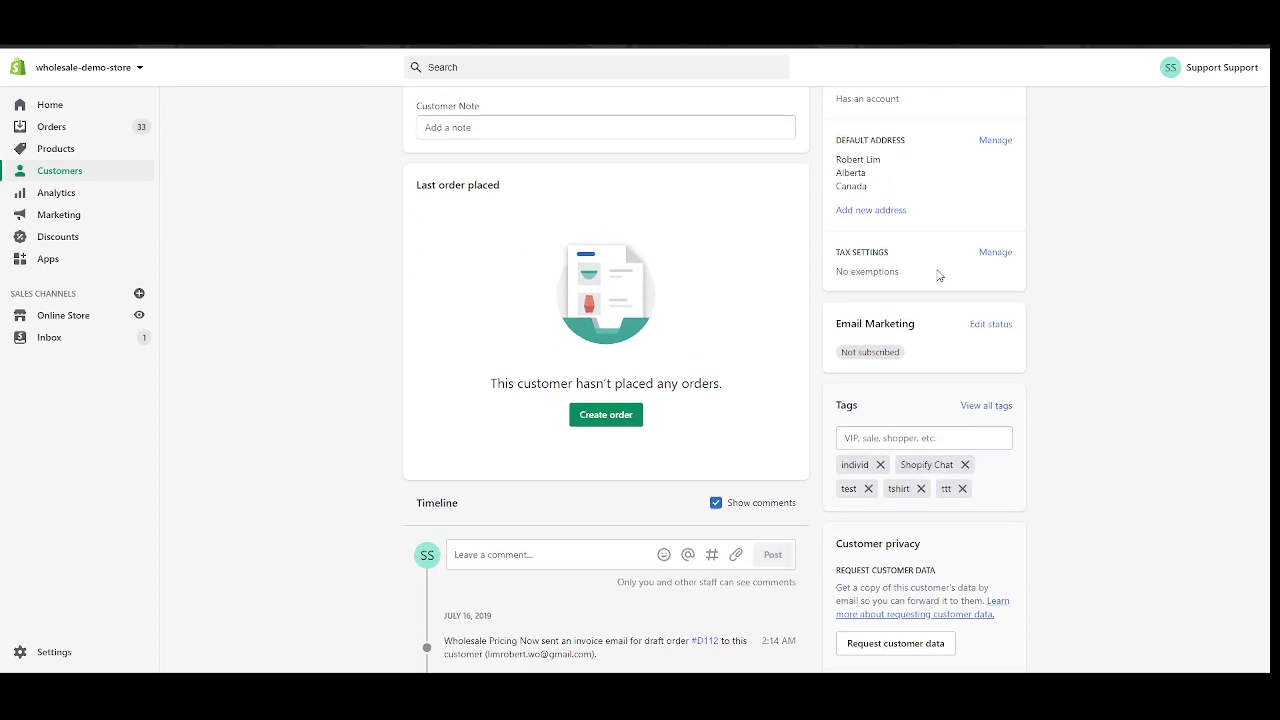
{"action": "scroll", "coordinate": [571, 302], "scroll_direction": "down", "scroll_amount": 2}
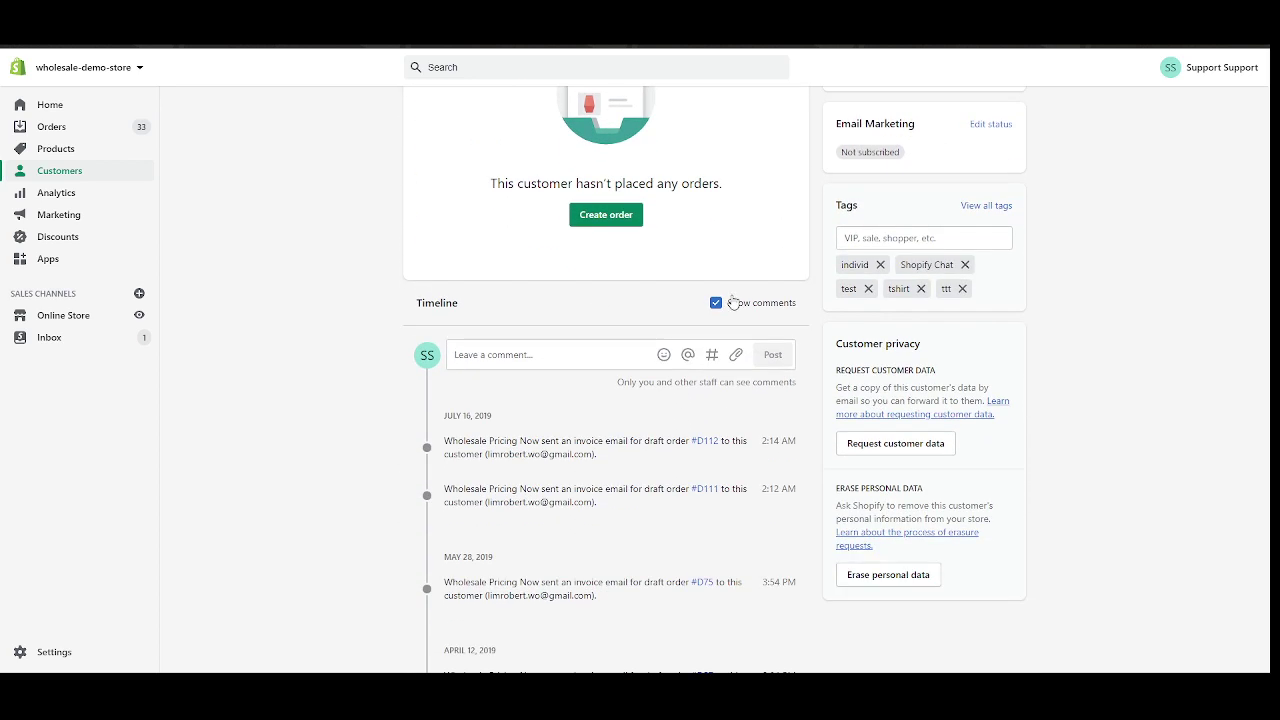
Add the new tag 'wholesale-test' to the customer's Tags box.
{"action": "left_click", "coordinate": [875, 236]}
{"action": "scroll", "coordinate": [1089, 240], "scroll_direction": "up", "scroll_amount": 2}
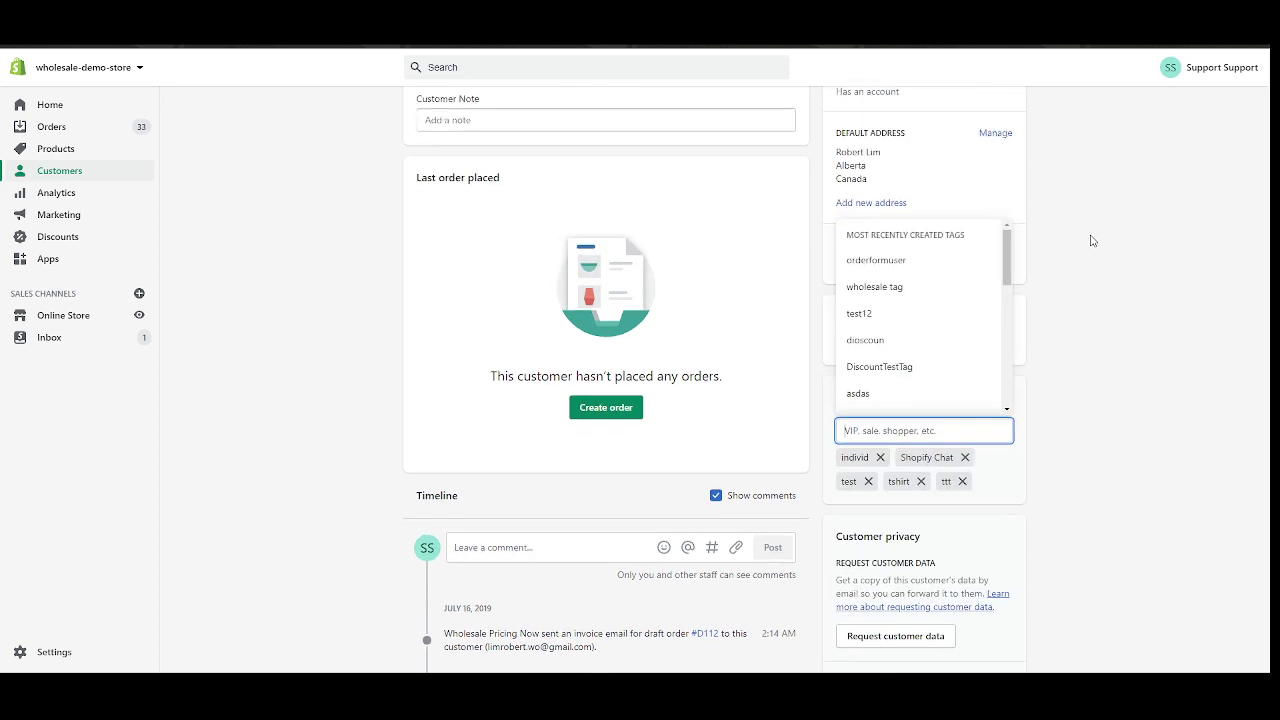
{"action": "scroll", "coordinate": [1074, 246], "scroll_direction": "down", "scroll_amount": 1}
{"action": "scroll", "coordinate": [1070, 252], "scroll_direction": "up", "scroll_amount": 1}
{"action": "left_click", "coordinate": [1070, 252]}
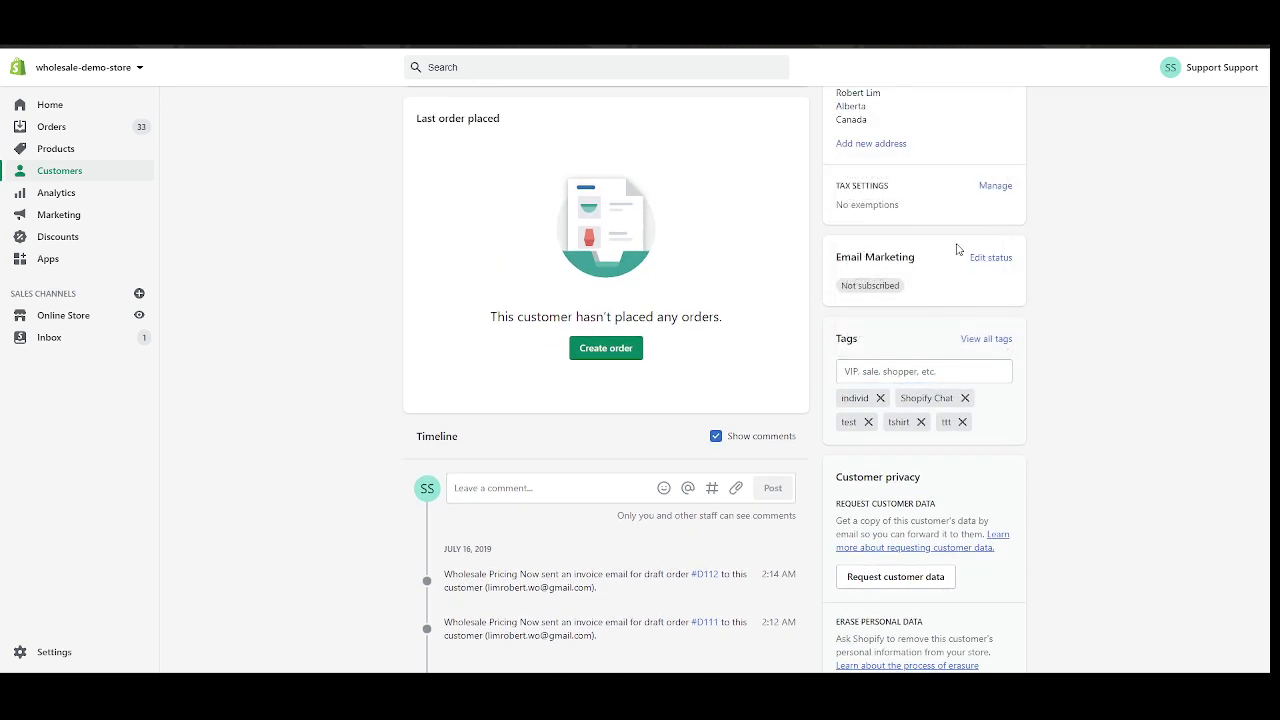
{"action": "scroll", "coordinate": [949, 277], "scroll_direction": "up", "scroll_amount": 1}
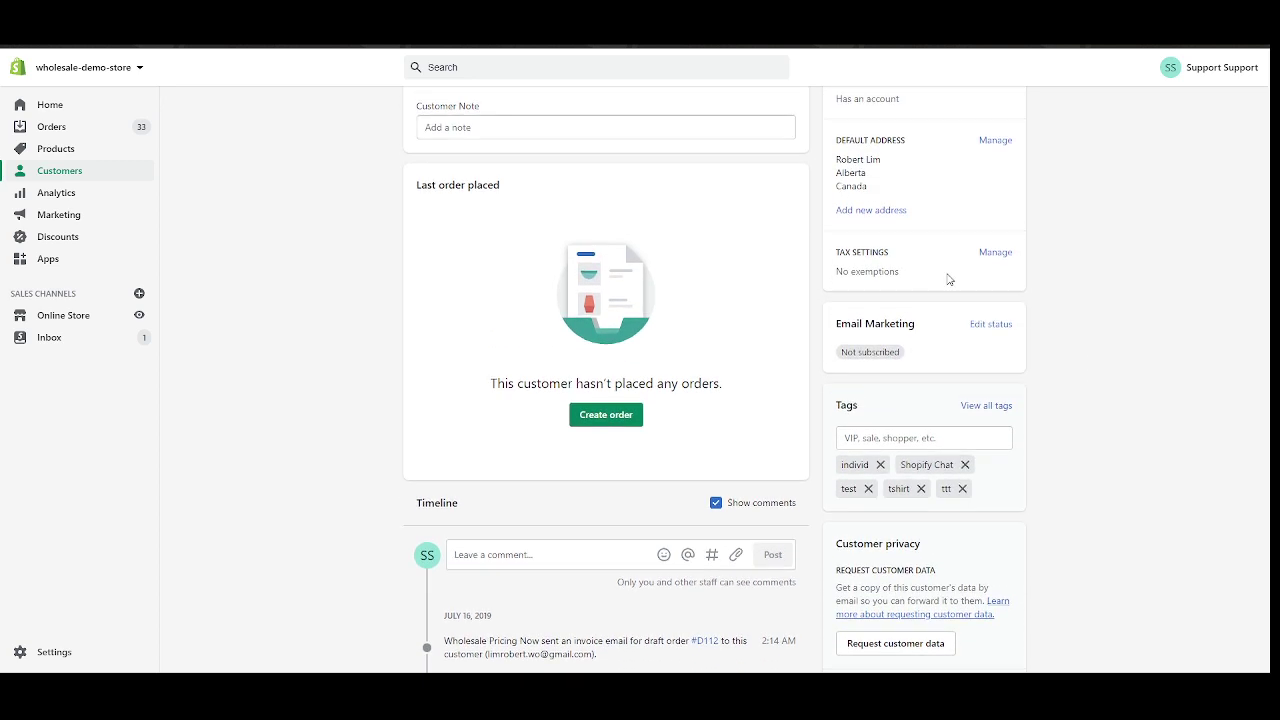
{"action": "left_click", "coordinate": [874, 432]}
{"action": "type", "text": "wholesale-test"}
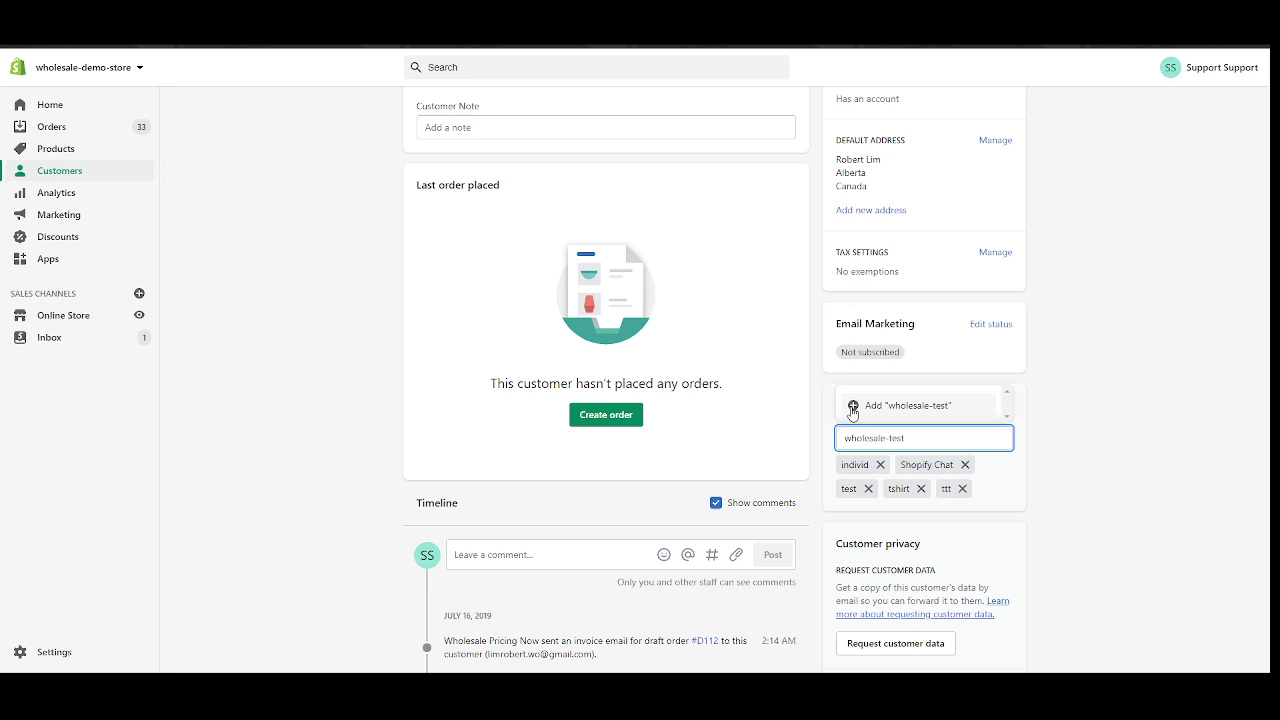
{"action": "left_click", "coordinate": [904, 408]}
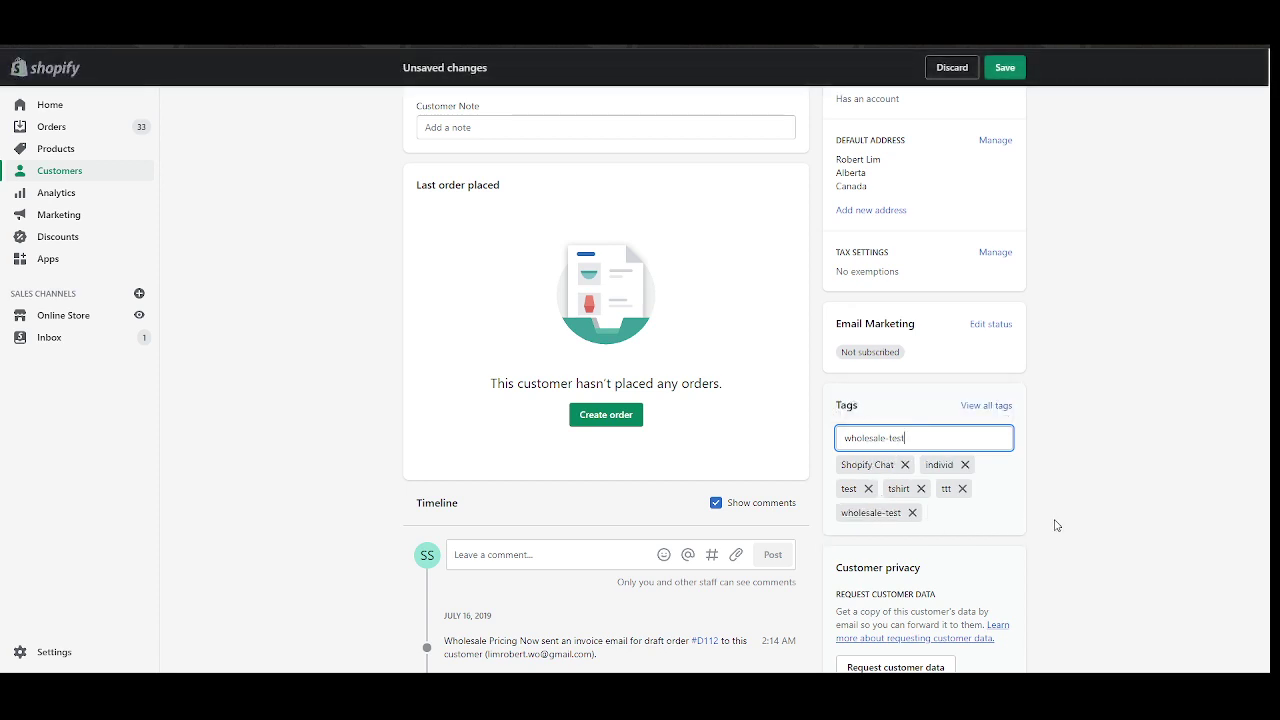
Save the customer record with the wholesale-test tag.
{"action": "left_click_drag", "start_coordinate": [843, 514], "coordinate": [905, 522]}
{"action": "scroll", "coordinate": [714, 427], "scroll_direction": "up", "scroll_amount": 1}
{"action": "scroll", "coordinate": [714, 427], "scroll_direction": "up", "scroll_amount": 1}
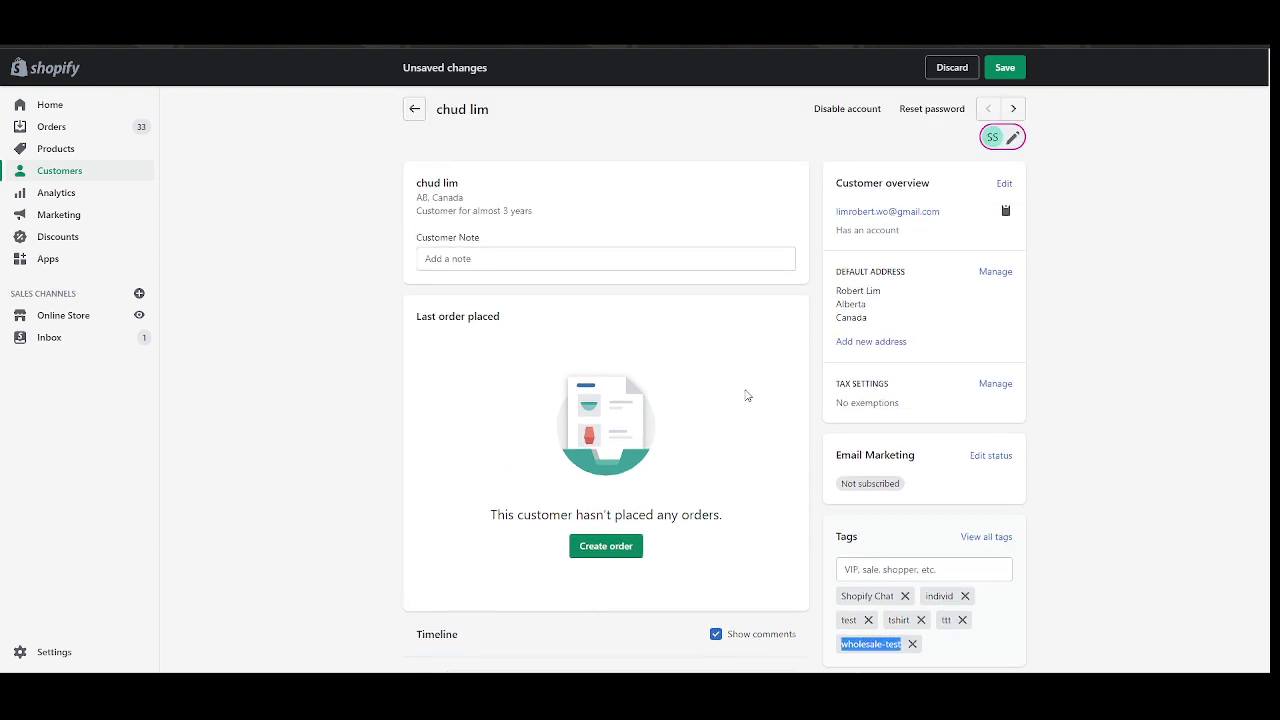
{"action": "left_click", "coordinate": [1007, 68]}
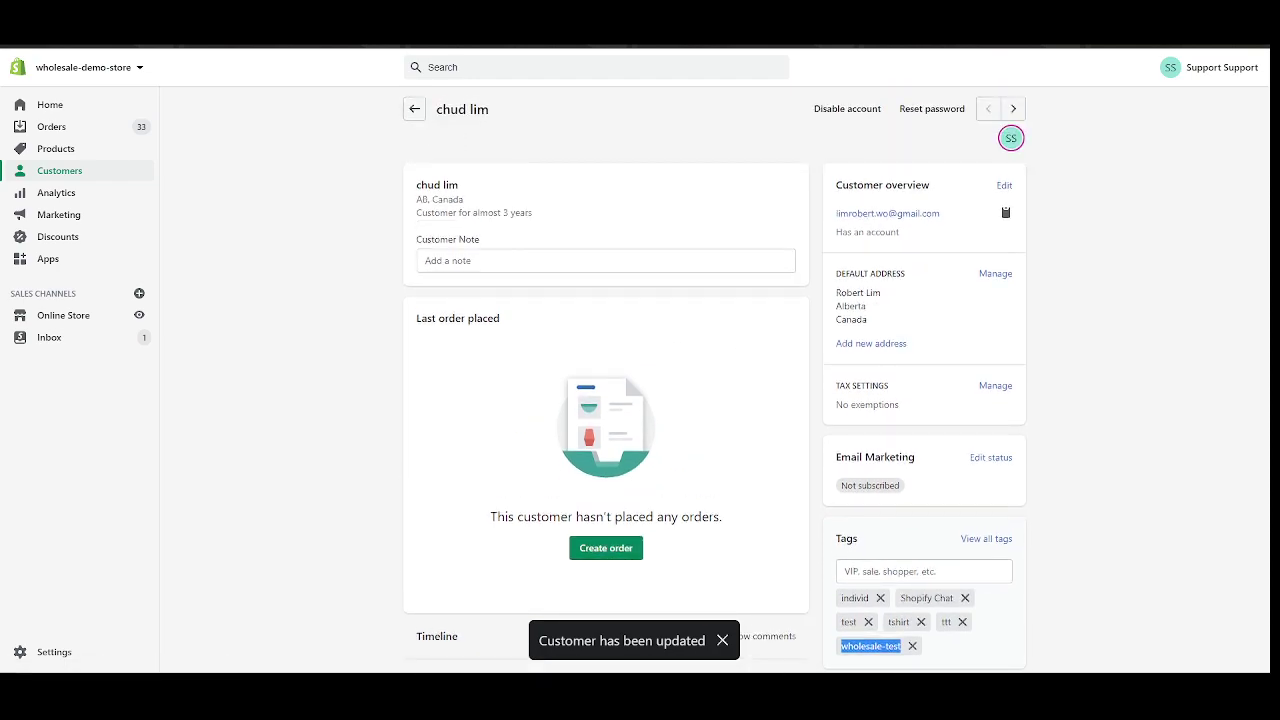
{"action": "scroll", "coordinate": [423, 234], "scroll_direction": "down", "scroll_amount": 3}
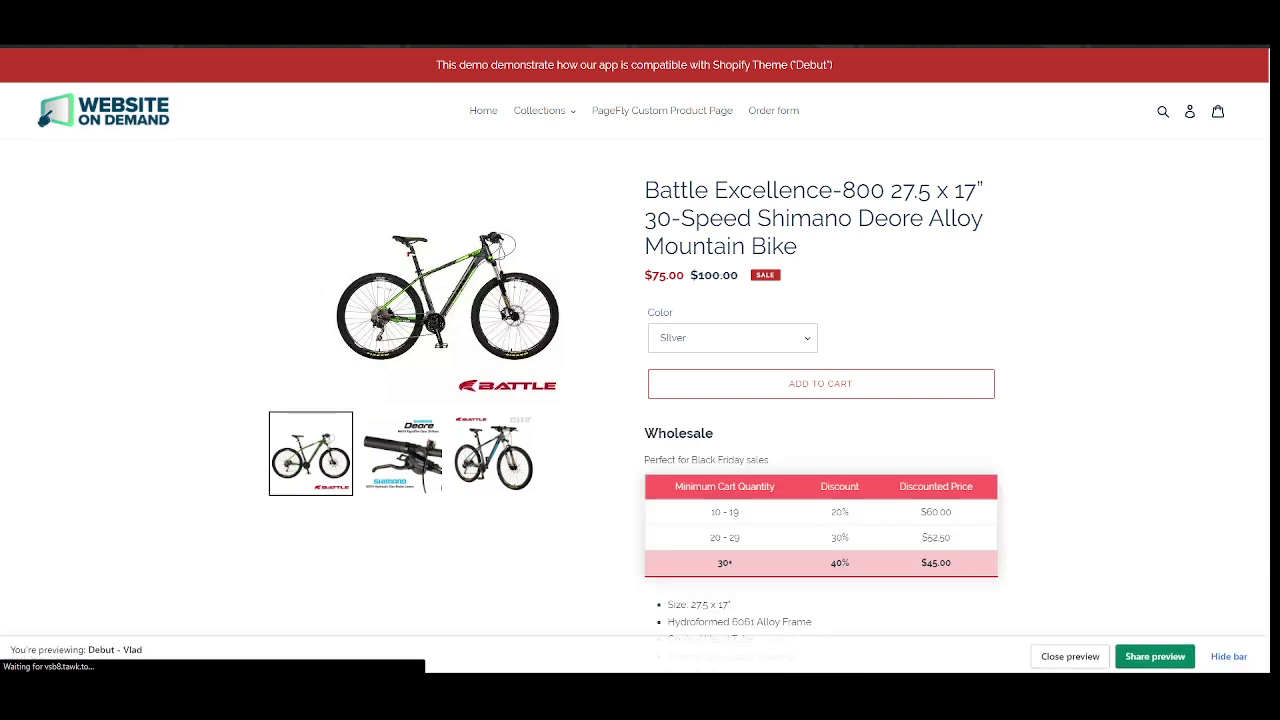
Review the Wholesale heading and tier table rows on the bike page.
{"action": "scroll", "coordinate": [711, 288], "scroll_direction": "down", "scroll_amount": 3}
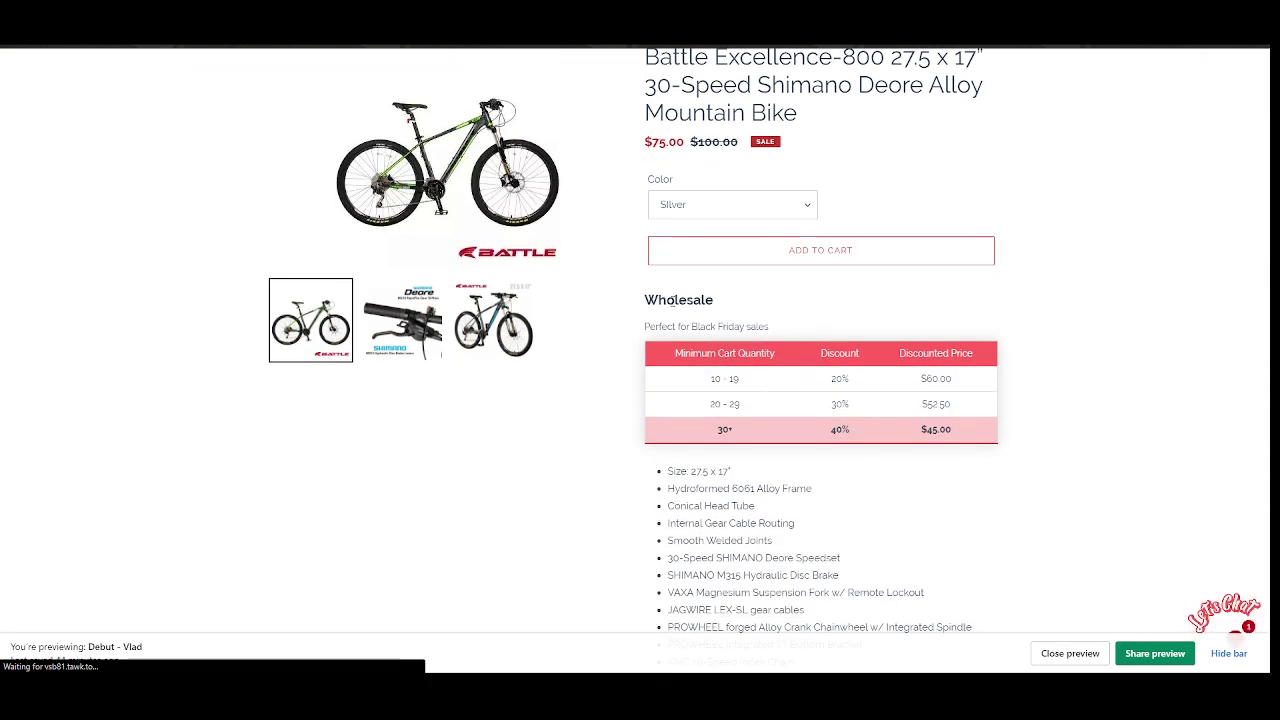
{"action": "double_click", "coordinate": [678, 300]}
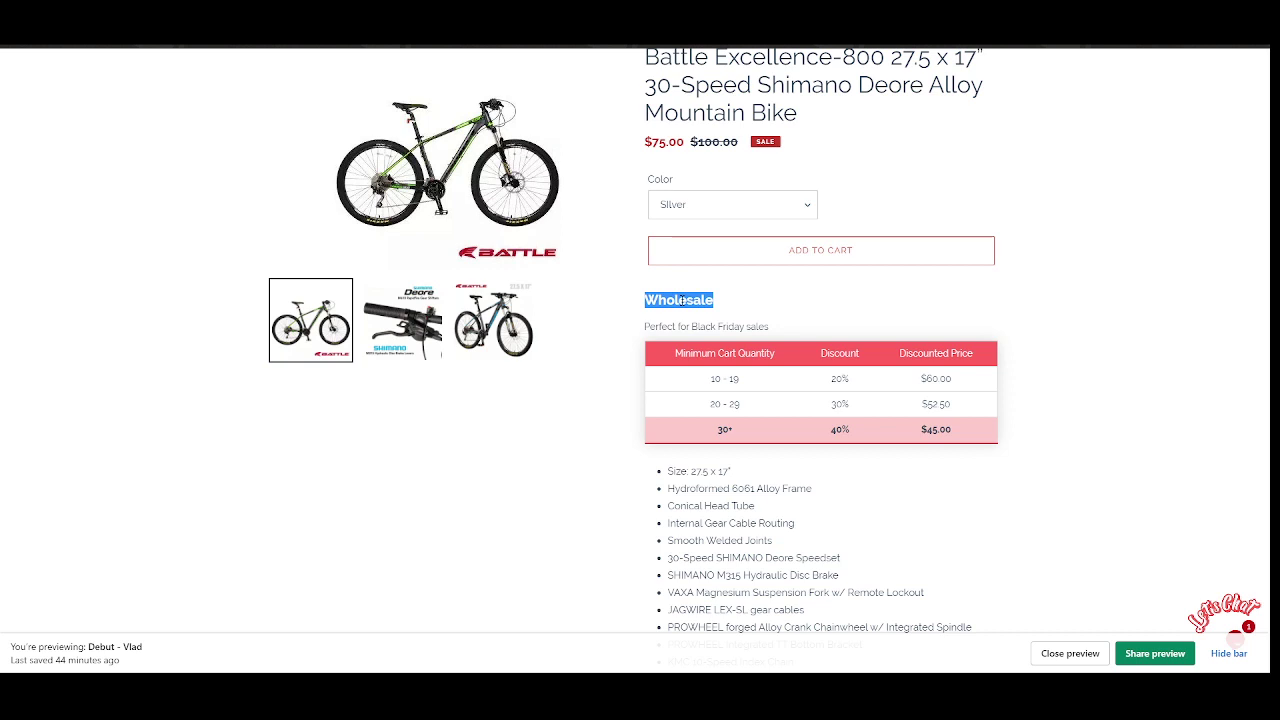
{"action": "left_click", "coordinate": [681, 300]}
{"action": "left_click_drag", "start_coordinate": [786, 330], "coordinate": [998, 425]}
{"action": "left_click", "coordinate": [999, 426]}
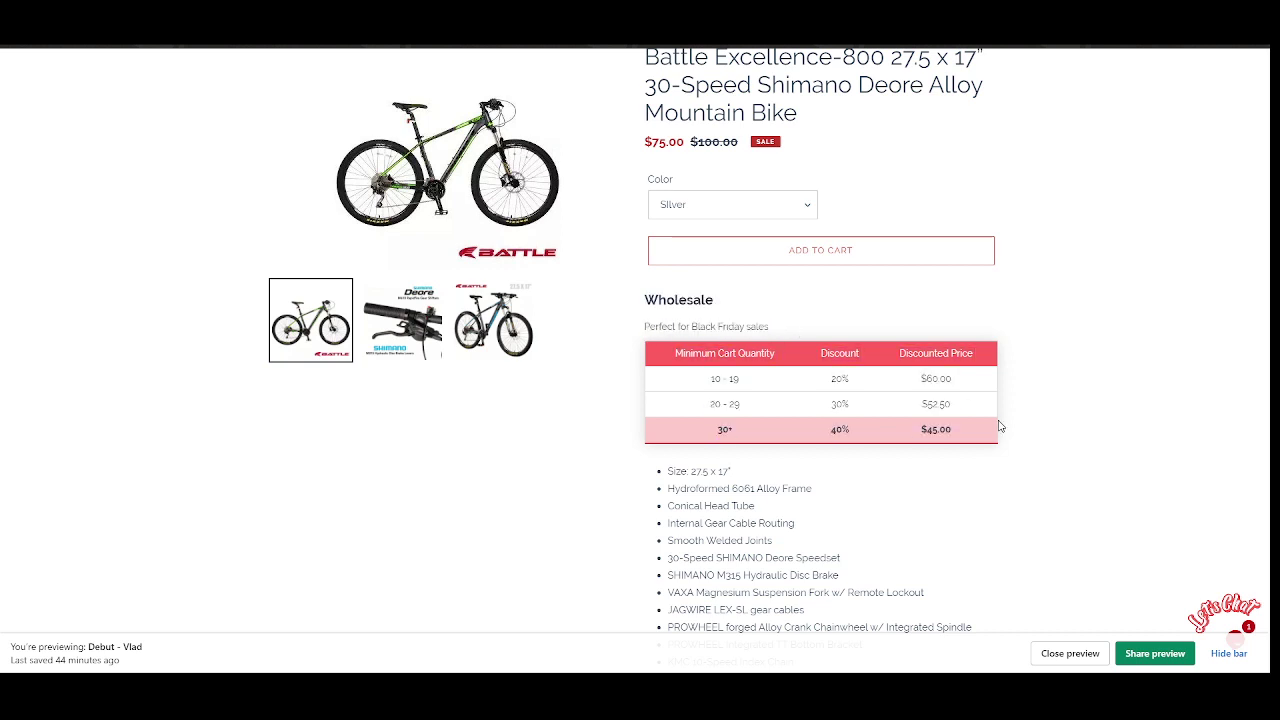
{"action": "scroll", "coordinate": [999, 426], "scroll_direction": "up", "scroll_amount": 1}
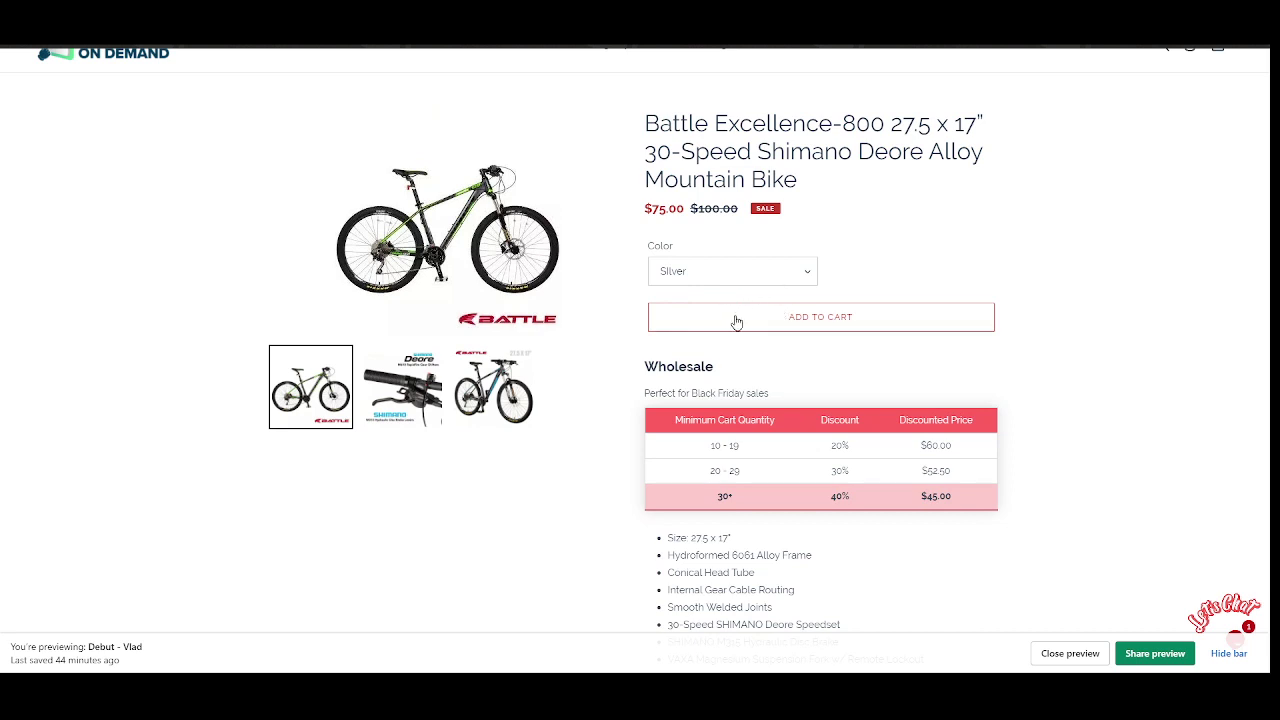
{"action": "scroll", "coordinate": [930, 348], "scroll_direction": "up", "scroll_amount": 1}
{"action": "scroll", "coordinate": [923, 348], "scroll_direction": "down", "scroll_amount": 2}
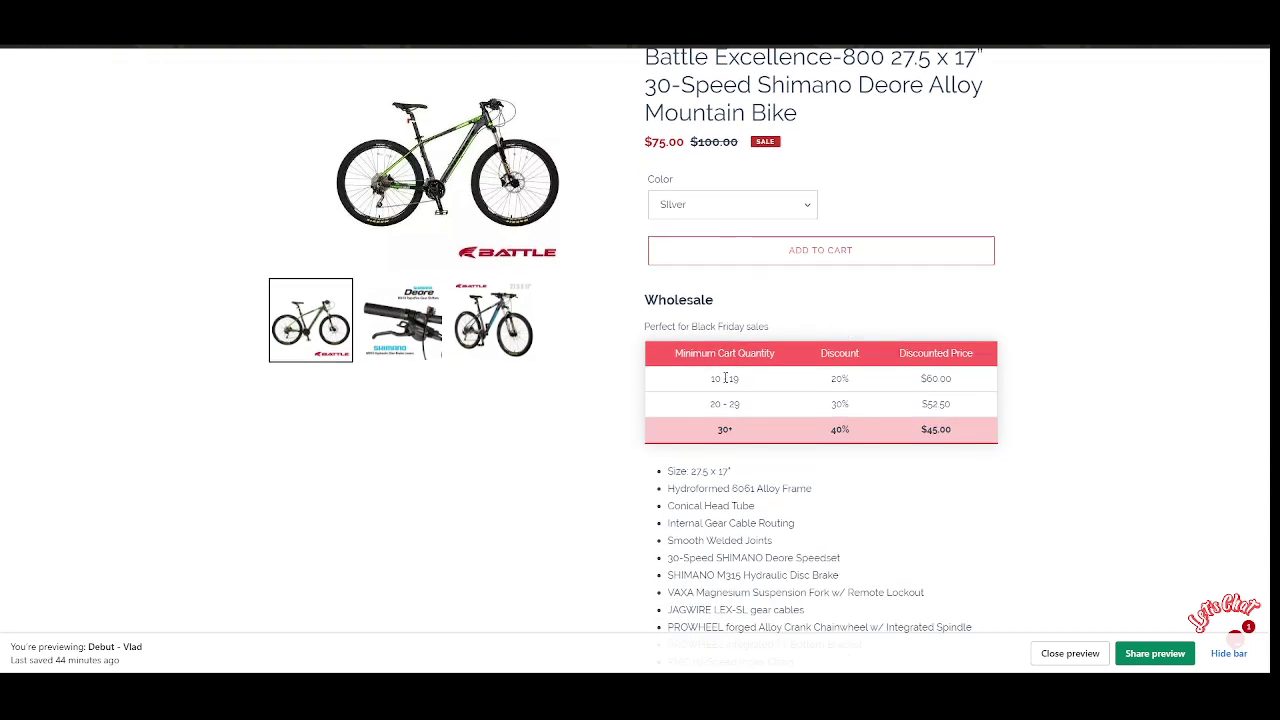
Check the 20% / $60.00 first tier, add the silver bike to the cart, and view the cart.
{"action": "left_click_drag", "start_coordinate": [710, 378], "coordinate": [747, 378]}
{"action": "left_click_drag", "start_coordinate": [828, 379], "coordinate": [857, 386]}
{"action": "scroll", "coordinate": [910, 380], "scroll_direction": "up", "scroll_amount": 1}
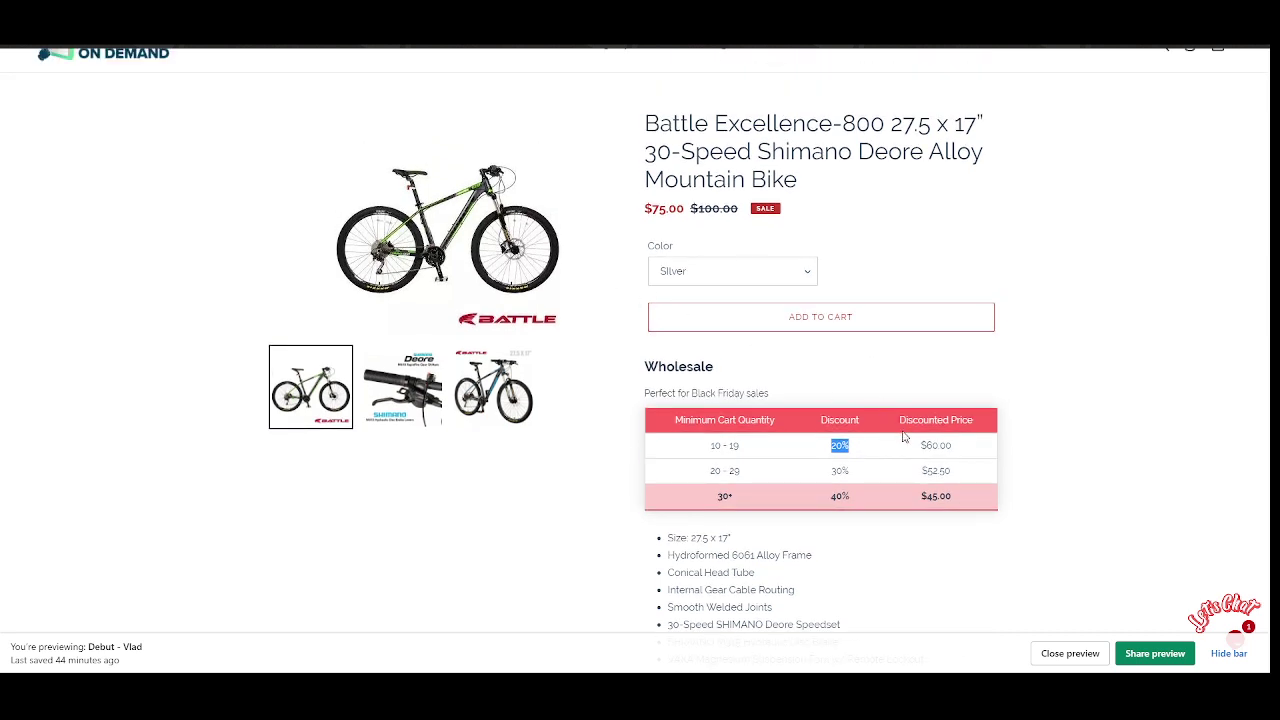
{"action": "left_click_drag", "start_coordinate": [918, 445], "coordinate": [952, 446]}
{"action": "left_click", "coordinate": [769, 314]}
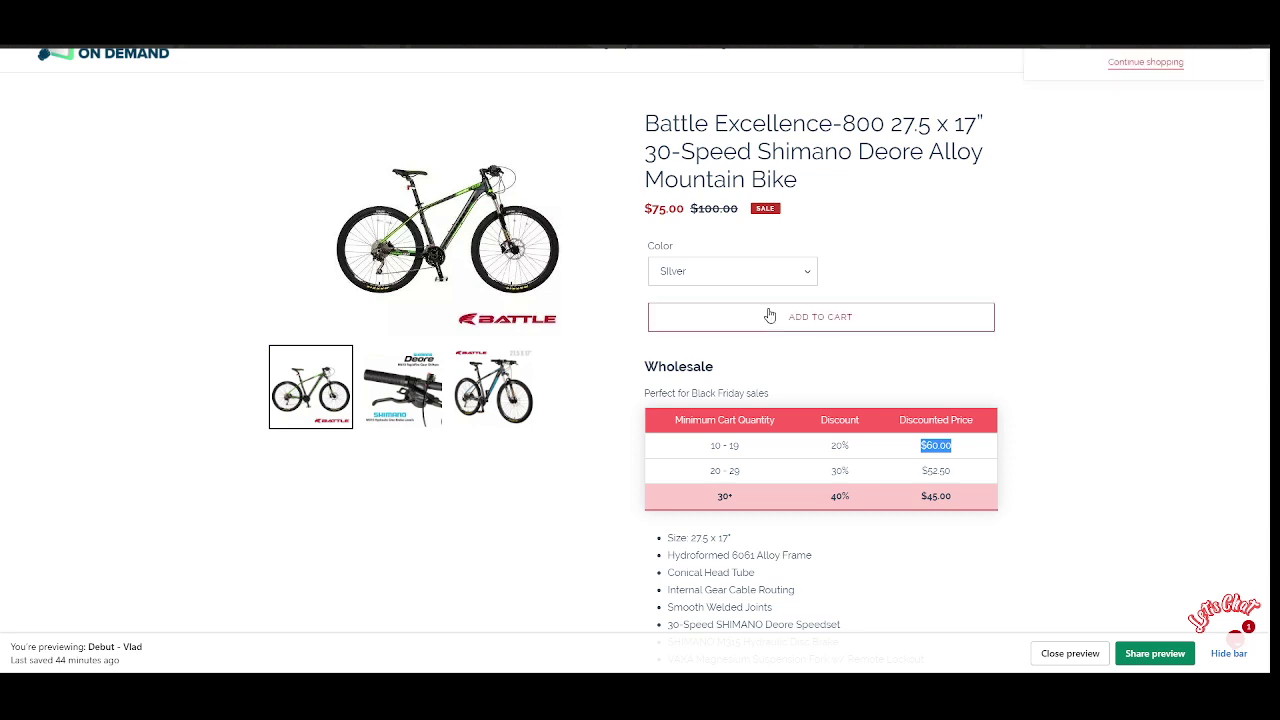
{"action": "left_click", "coordinate": [1083, 196]}
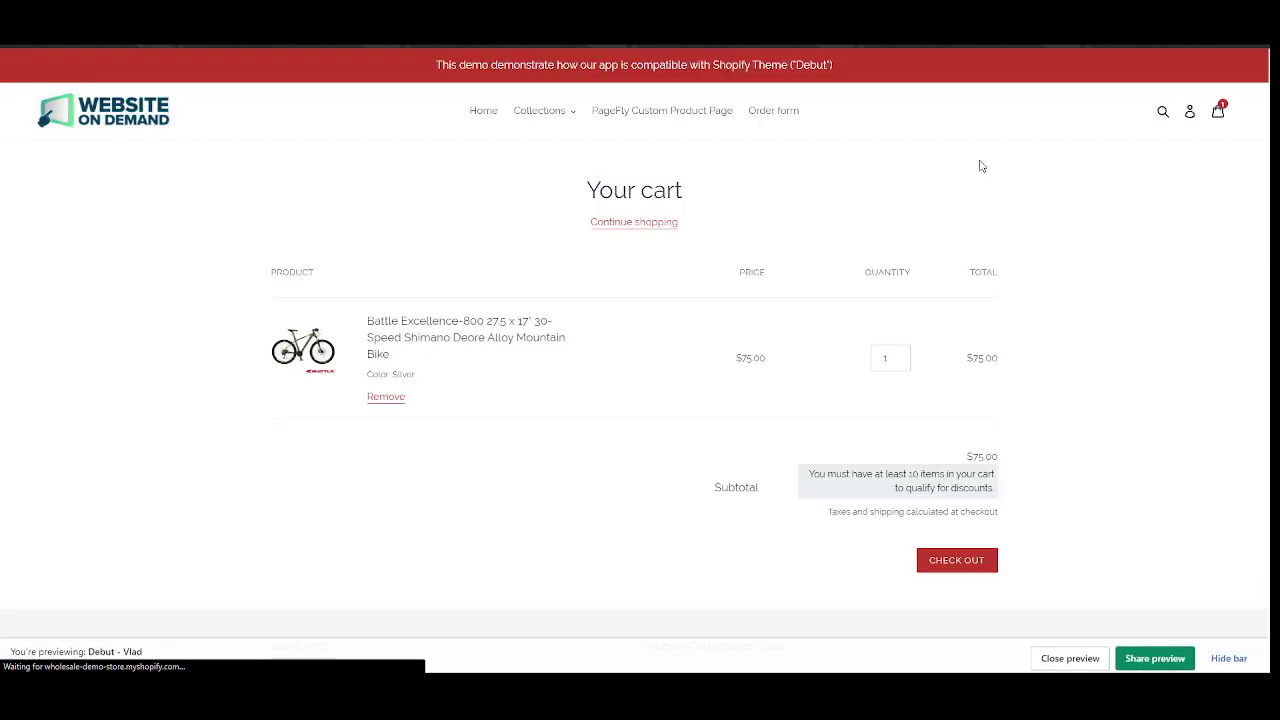
After noting the minimum-quantity notice, change the bike's cart quantity from 1 to 10.
{"action": "left_click_drag", "start_coordinate": [815, 472], "coordinate": [1000, 495]}
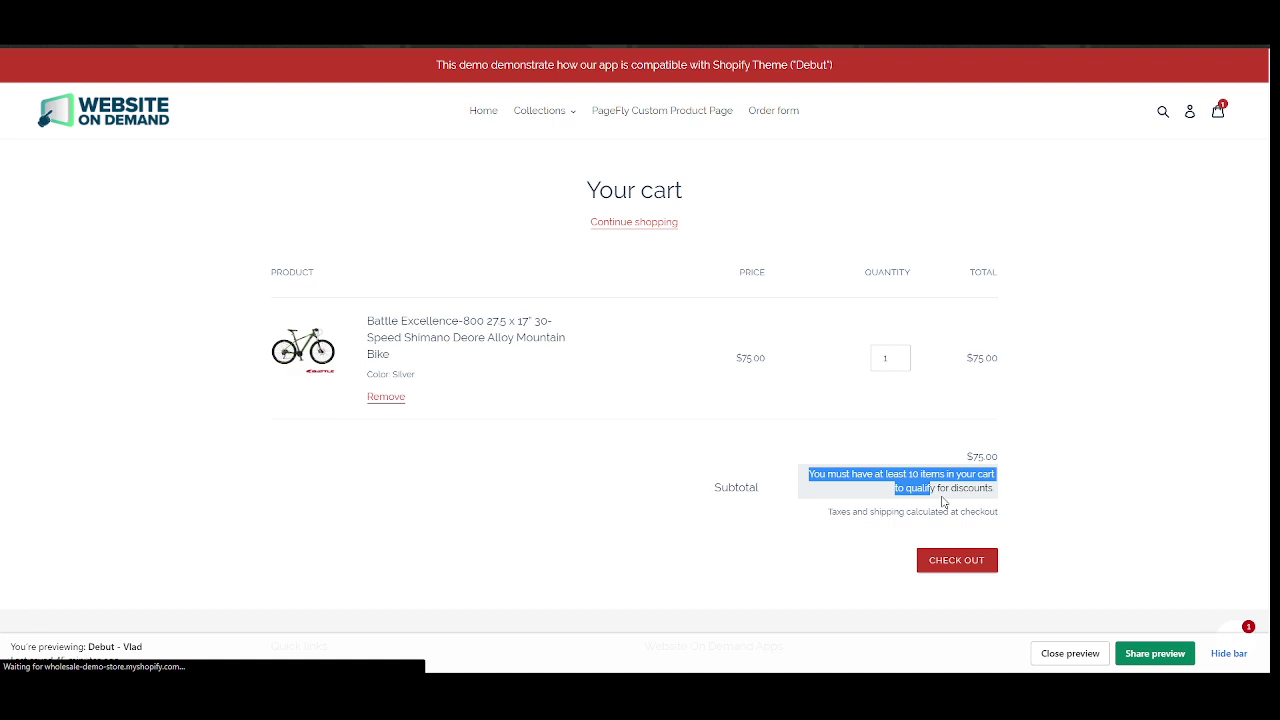
{"action": "left_click", "coordinate": [1018, 481]}
{"action": "left_click", "coordinate": [893, 361]}
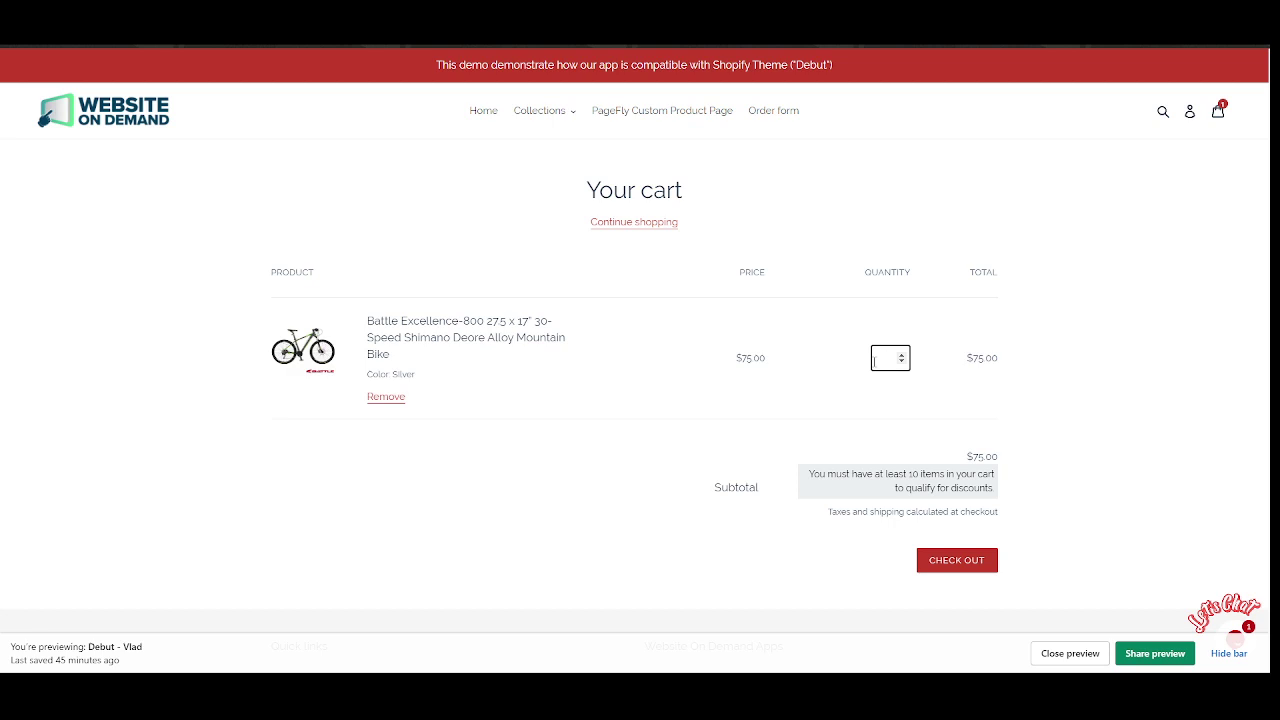
{"action": "type", "text": "0"}
{"action": "left_click", "coordinate": [1064, 376]}
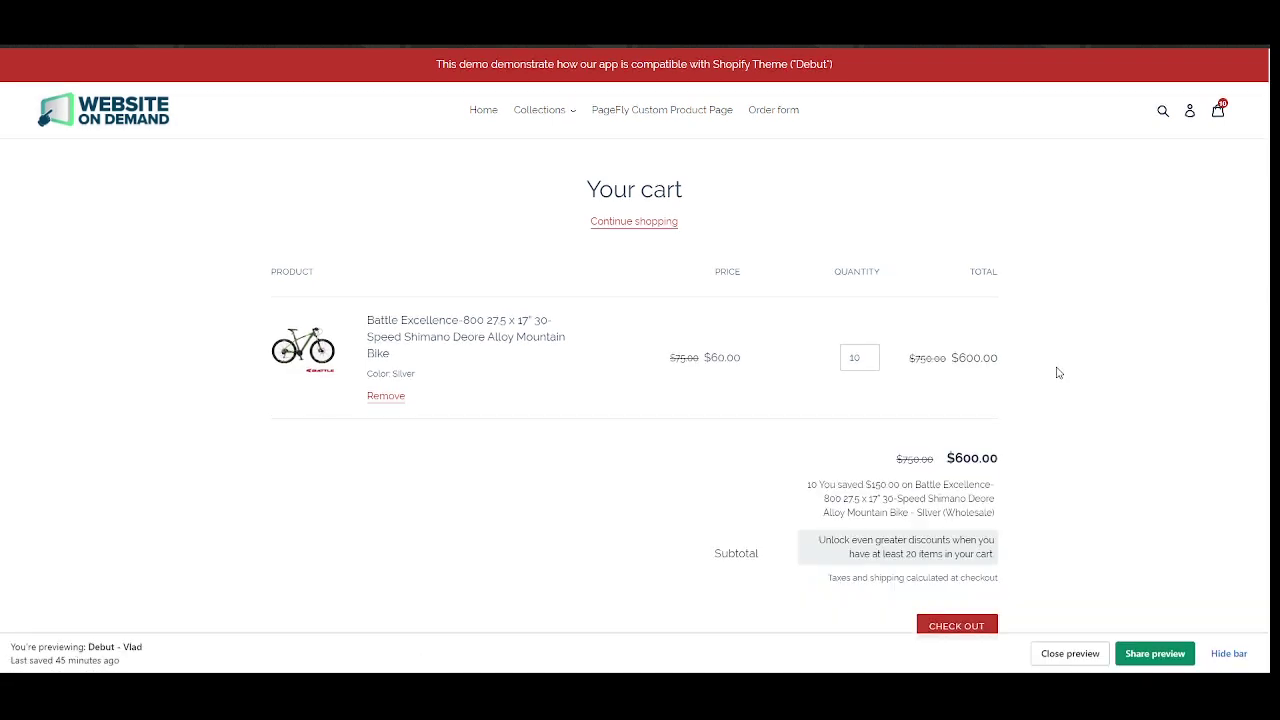
{"action": "scroll", "coordinate": [1059, 373], "scroll_direction": "down", "scroll_amount": 1}
Verify the $600.00 subtotal and $60.00 vs $75.00 unit price, then check out.
{"action": "left_click_drag", "start_coordinate": [947, 325], "coordinate": [997, 326]}
{"action": "left_click", "coordinate": [782, 262]}
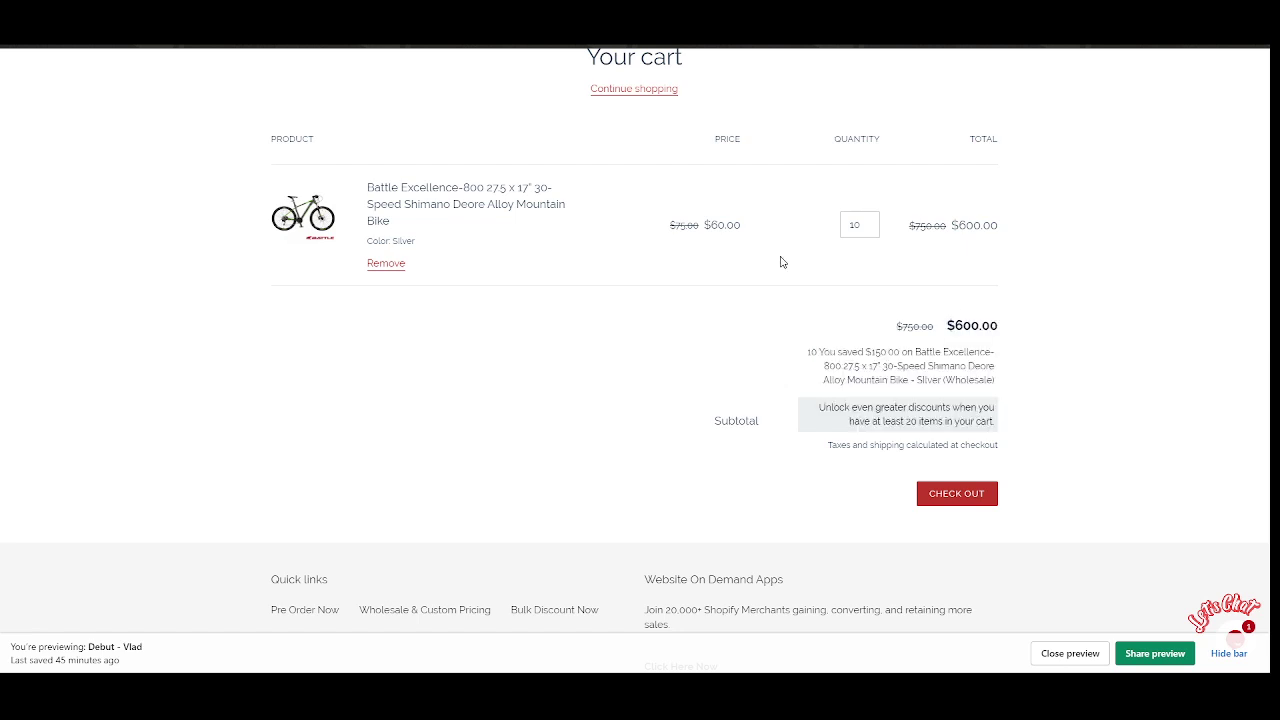
{"action": "left_click_drag", "start_coordinate": [700, 231], "coordinate": [745, 228]}
{"action": "left_click_drag", "start_coordinate": [668, 226], "coordinate": [711, 227]}
{"action": "left_click", "coordinate": [954, 495]}
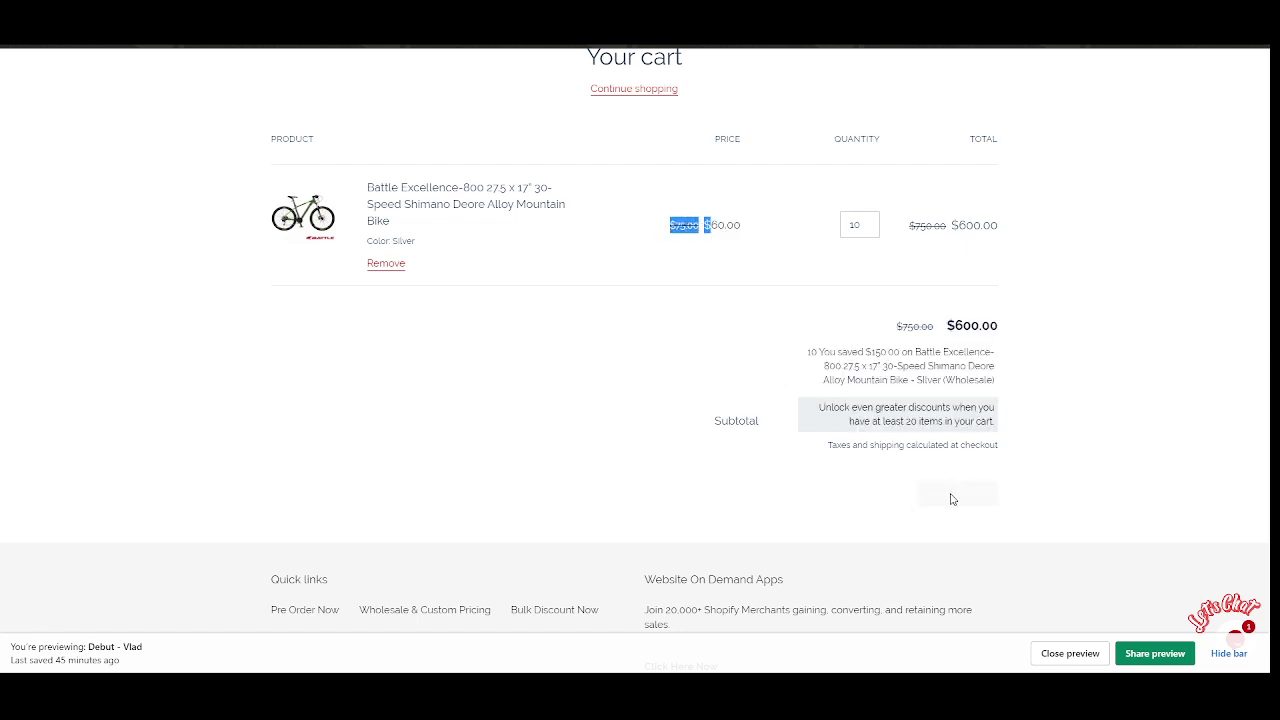
{"action": "scroll", "coordinate": [660, 375], "scroll_direction": "up", "scroll_amount": 2}
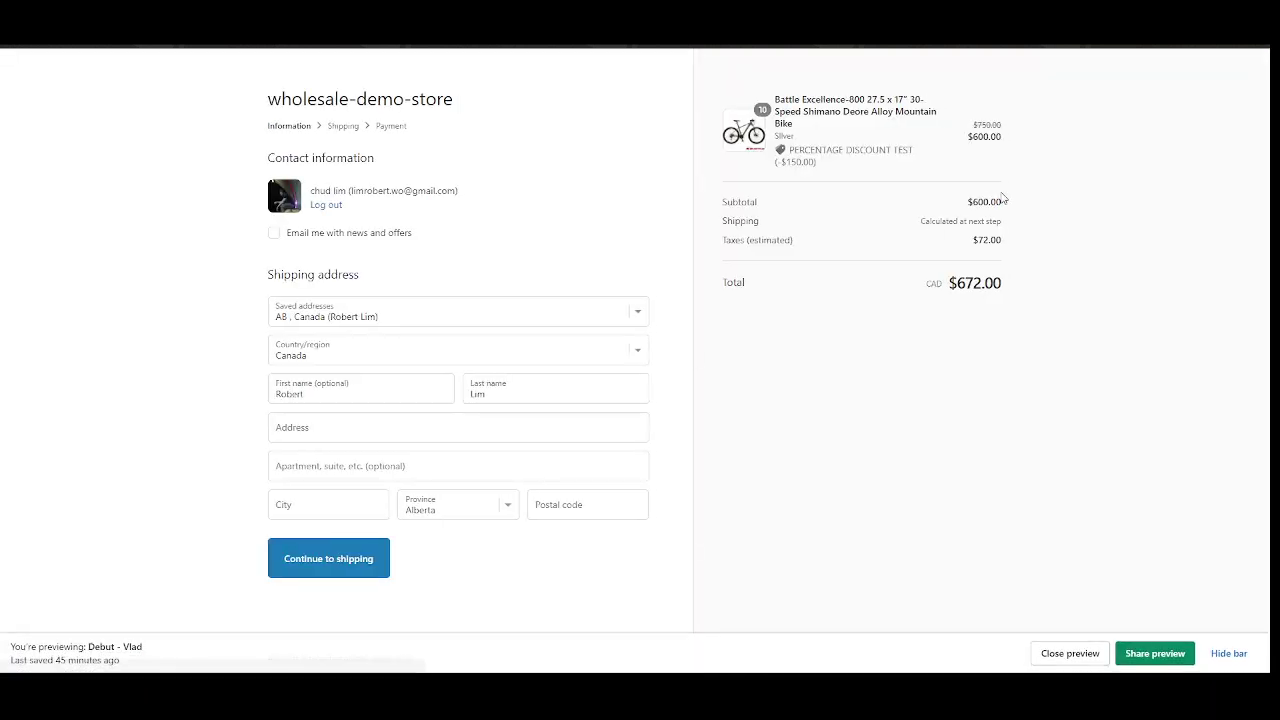
{"action": "left_click_drag", "start_coordinate": [1003, 159], "coordinate": [962, 146]}
{"action": "left_click", "coordinate": [962, 146]}
{"action": "scroll", "coordinate": [503, 194], "scroll_direction": "down", "scroll_amount": 1}
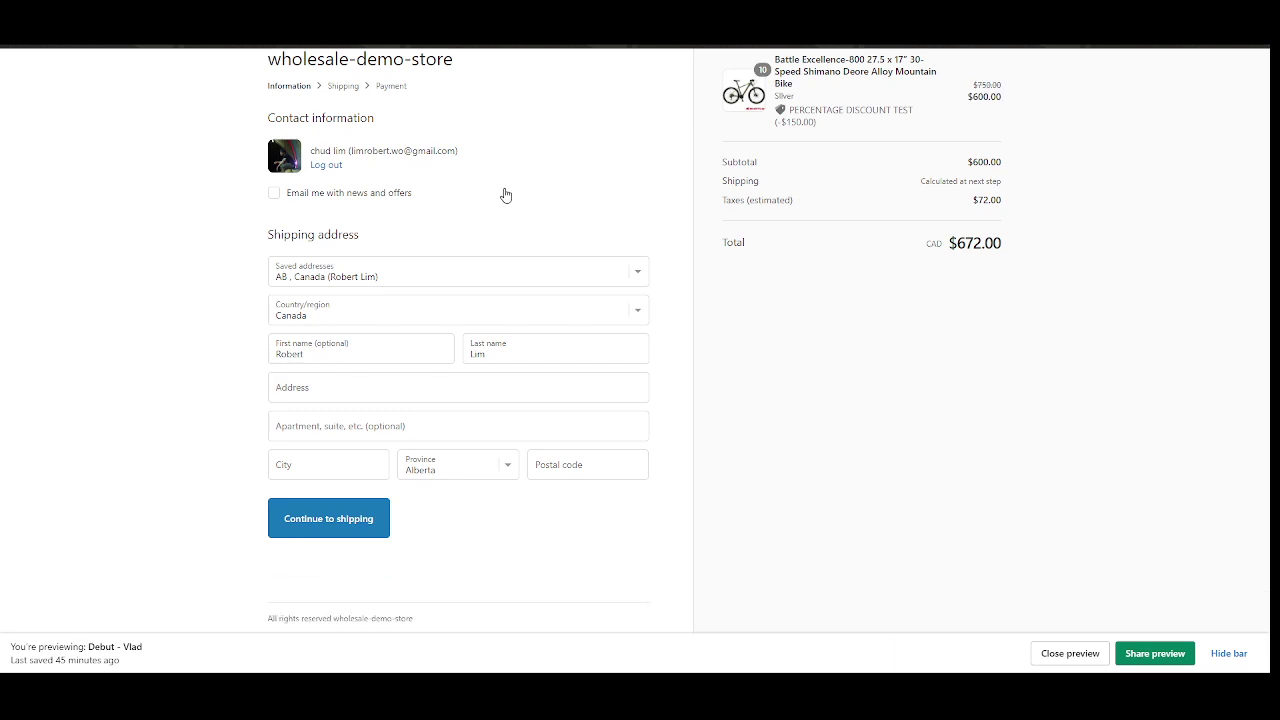
{"action": "scroll", "coordinate": [303, 147], "scroll_direction": "up", "scroll_amount": 1}
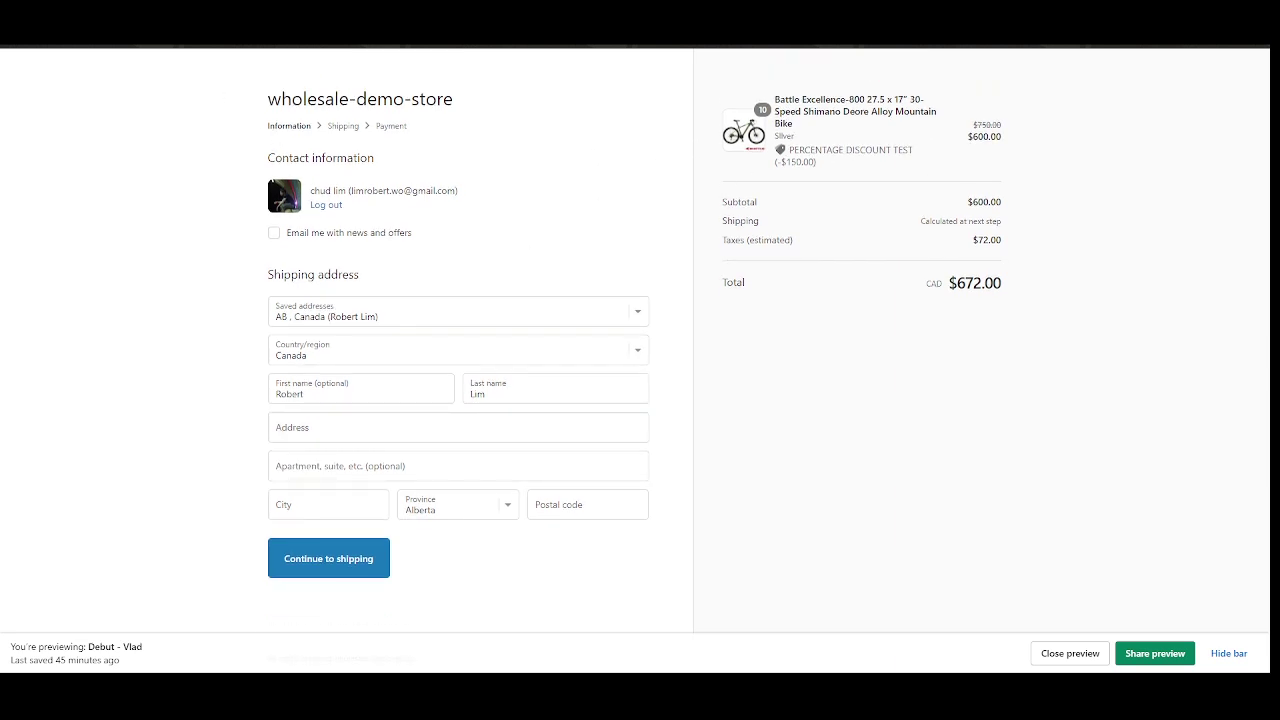
{"action": "key", "text": "alt+Left"}
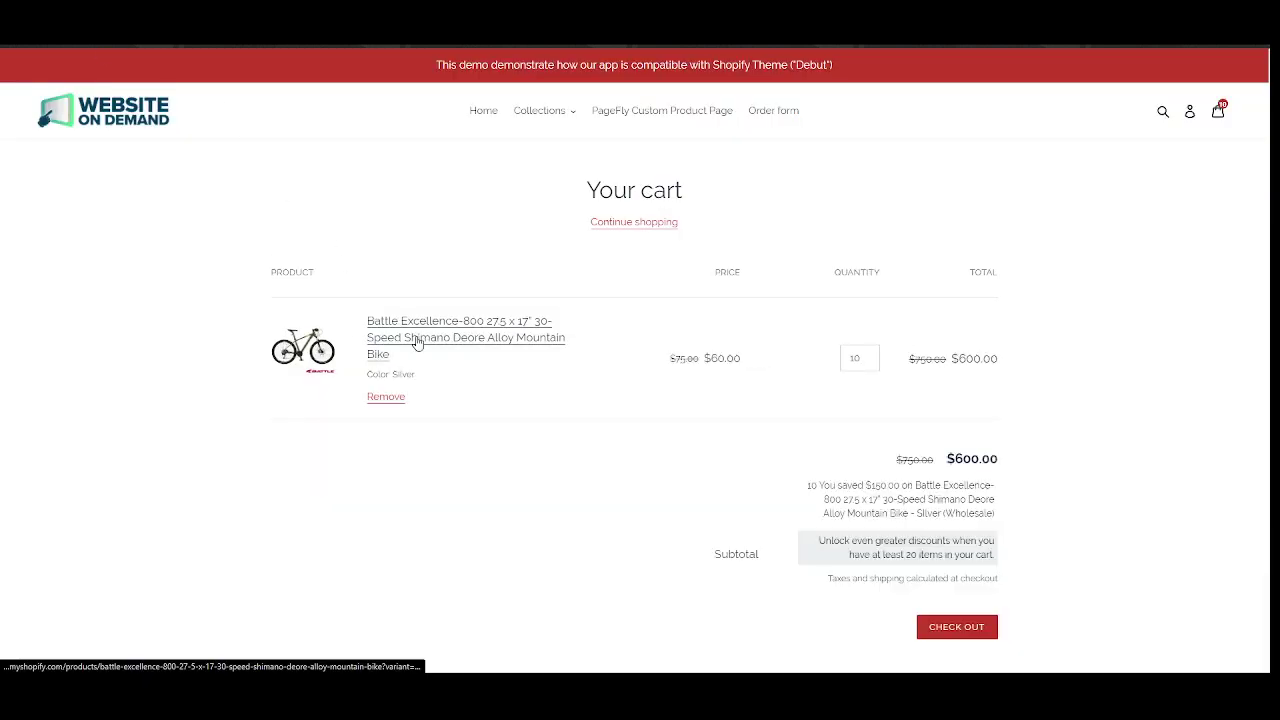
{"action": "left_click", "coordinate": [409, 327]}
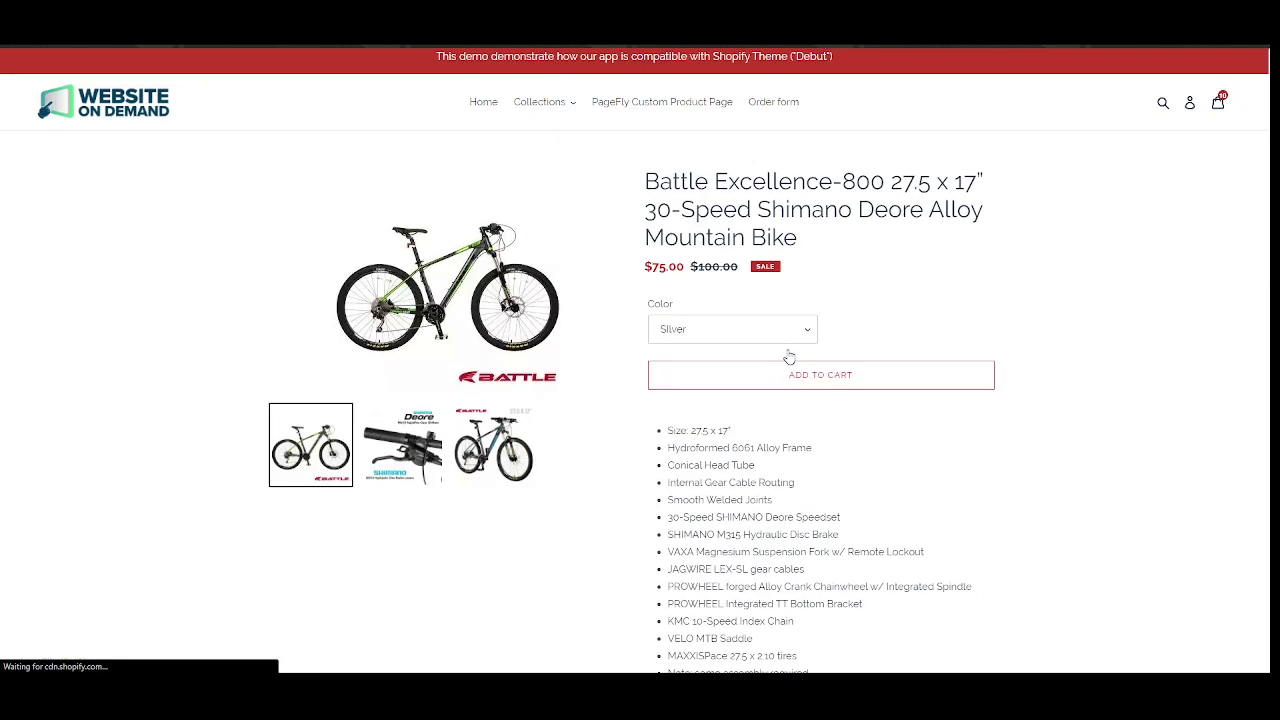
{"action": "scroll", "coordinate": [837, 314], "scroll_direction": "down", "scroll_amount": 1}
{"action": "left_click_drag", "start_coordinate": [667, 300], "coordinate": [715, 302]}
{"action": "left_click", "coordinate": [718, 304]}
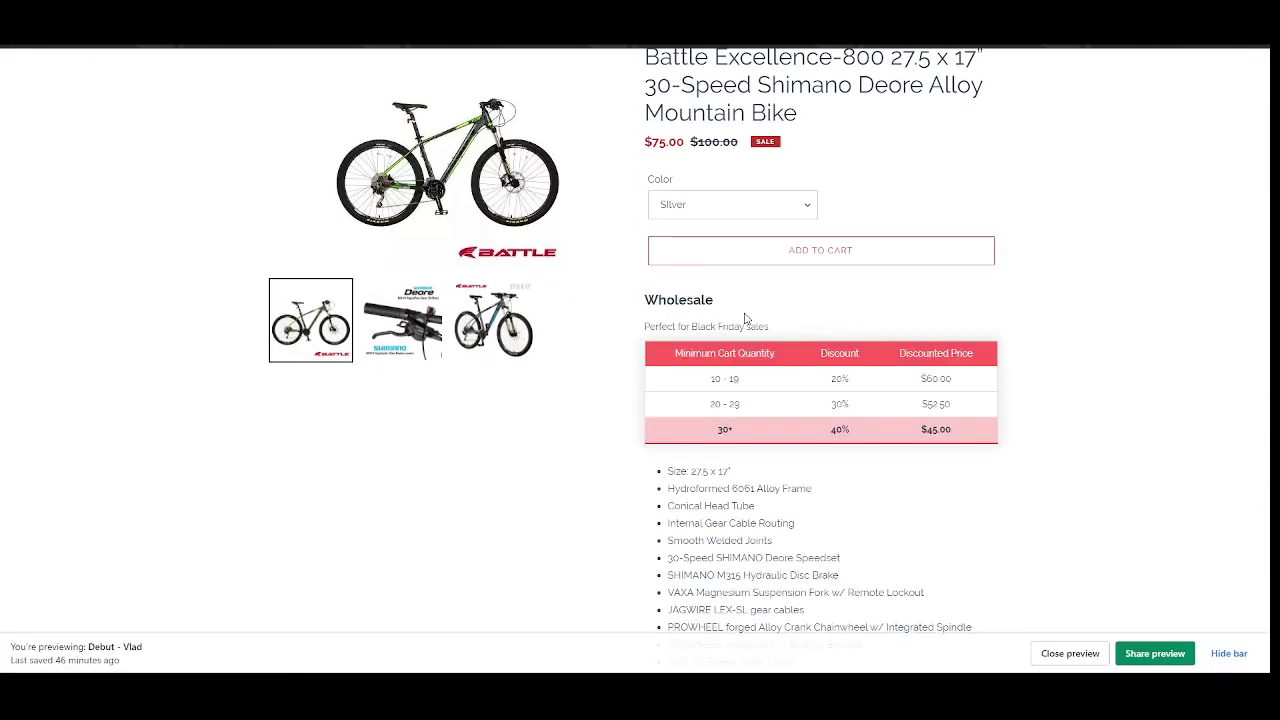
{"action": "key", "text": "F5"}
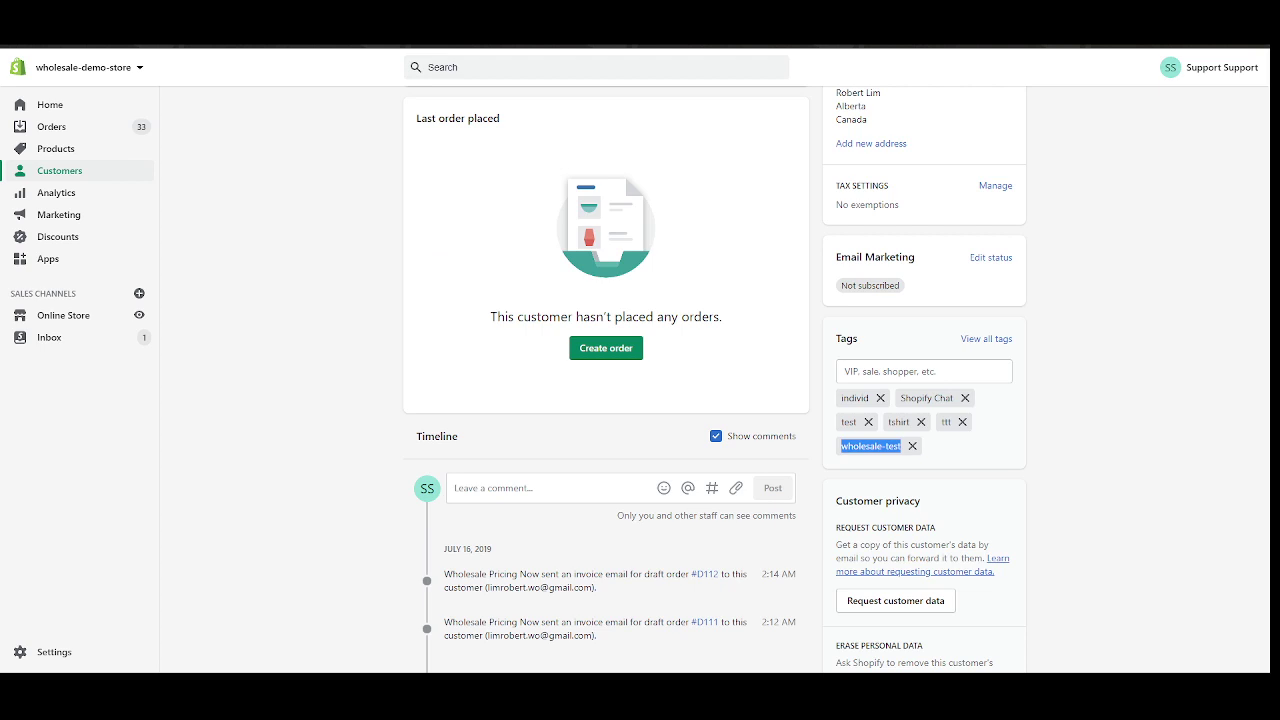
{"action": "key", "text": "alt+Left"}
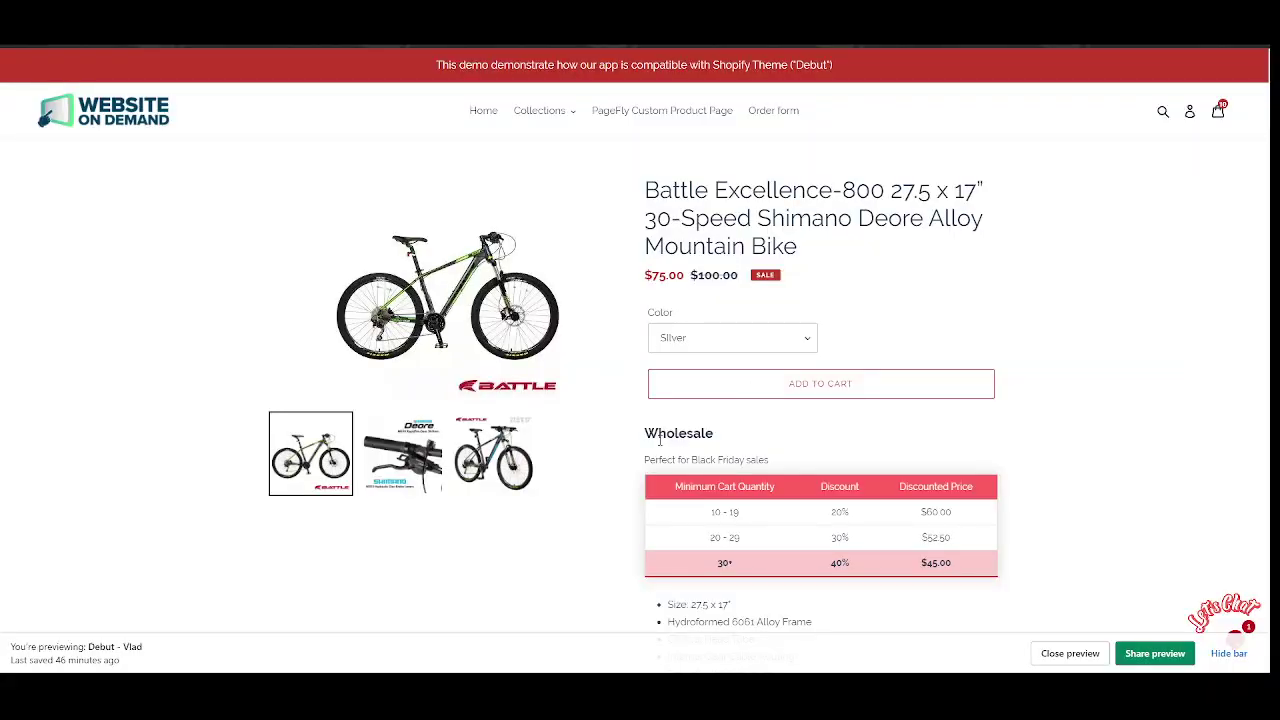
{"action": "left_click_drag", "start_coordinate": [660, 440], "coordinate": [845, 476]}
{"action": "scroll", "coordinate": [894, 451], "scroll_direction": "down", "scroll_amount": 4}
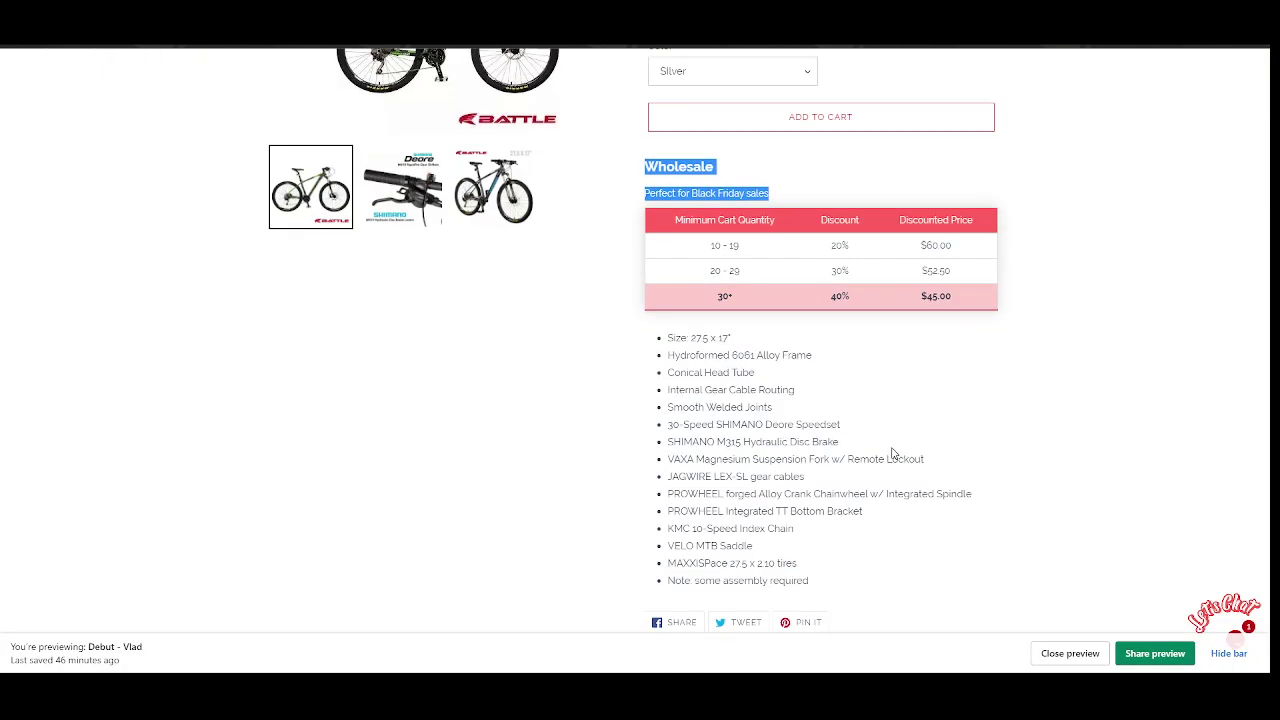
{"action": "left_click", "coordinate": [891, 451]}
{"action": "scroll", "coordinate": [891, 451], "scroll_direction": "up", "scroll_amount": 2}
{"action": "scroll", "coordinate": [822, 433], "scroll_direction": "up", "scroll_amount": 1}
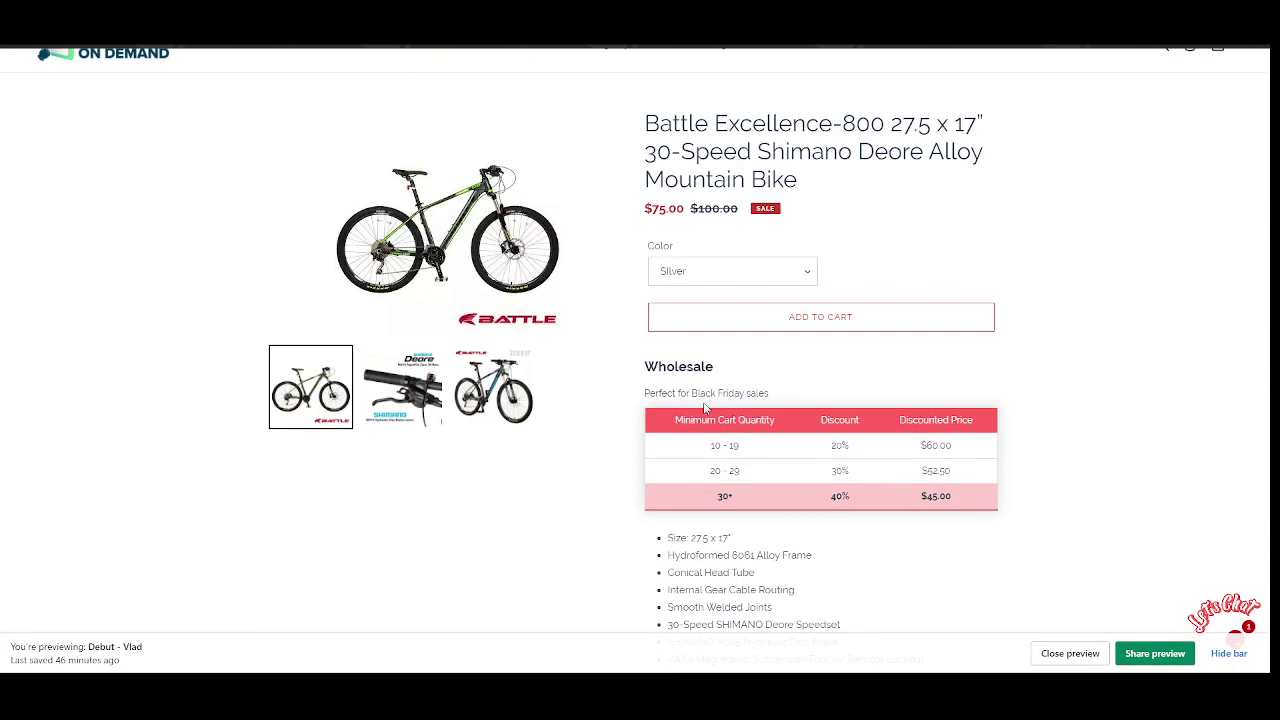
{"action": "double_click", "coordinate": [654, 368]}
{"action": "left_click_drag", "start_coordinate": [664, 367], "coordinate": [712, 367]}
{"action": "left_click_drag", "start_coordinate": [645, 393], "coordinate": [776, 402]}
{"action": "left_click", "coordinate": [776, 402]}
{"action": "scroll", "coordinate": [741, 393], "scroll_direction": "up", "scroll_amount": 1}
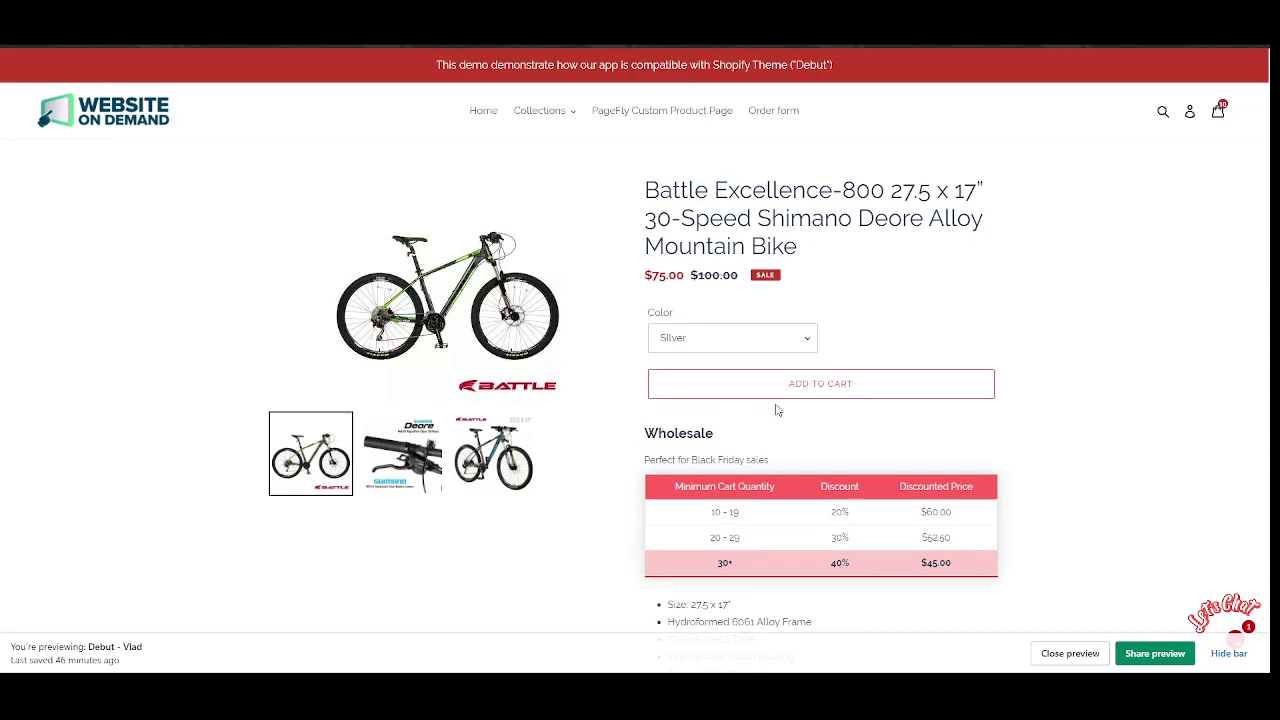
Log out of the customer account and open the Battle Excellence-800 bike page.
{"action": "left_click", "coordinate": [1189, 113]}
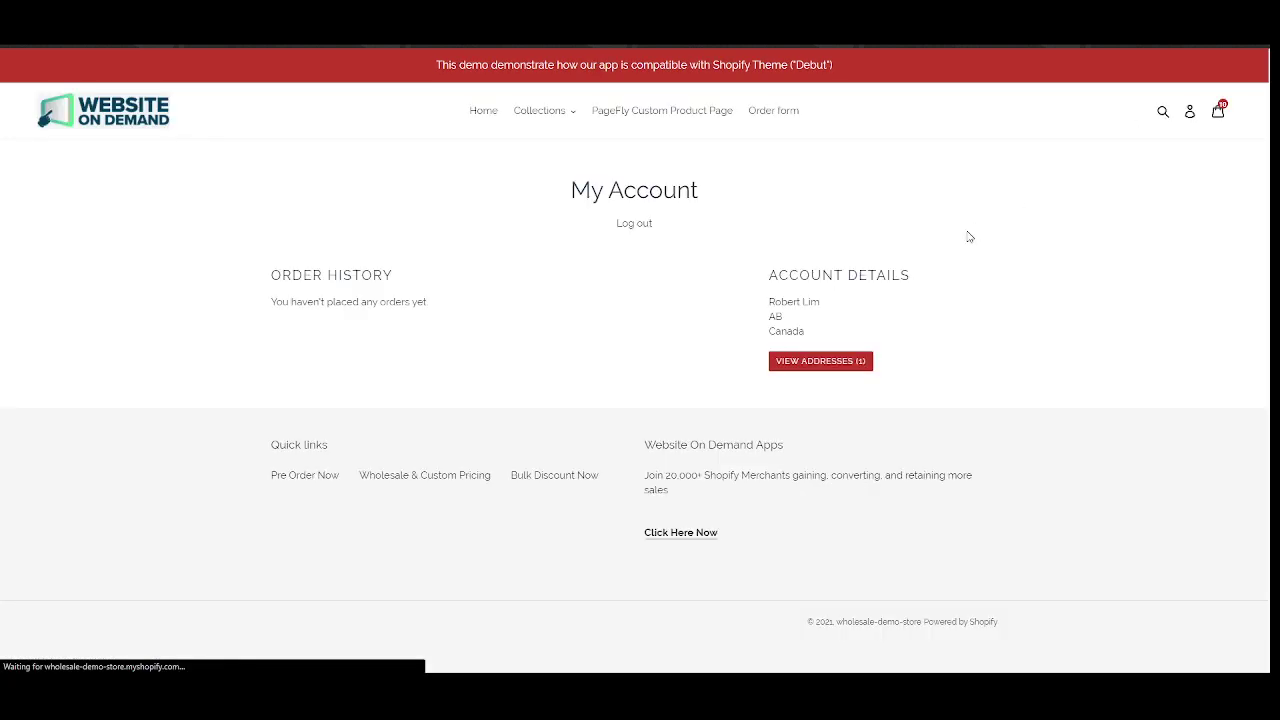
{"action": "left_click", "coordinate": [634, 224]}
{"action": "scroll", "coordinate": [632, 220], "scroll_direction": "down", "scroll_amount": 3}
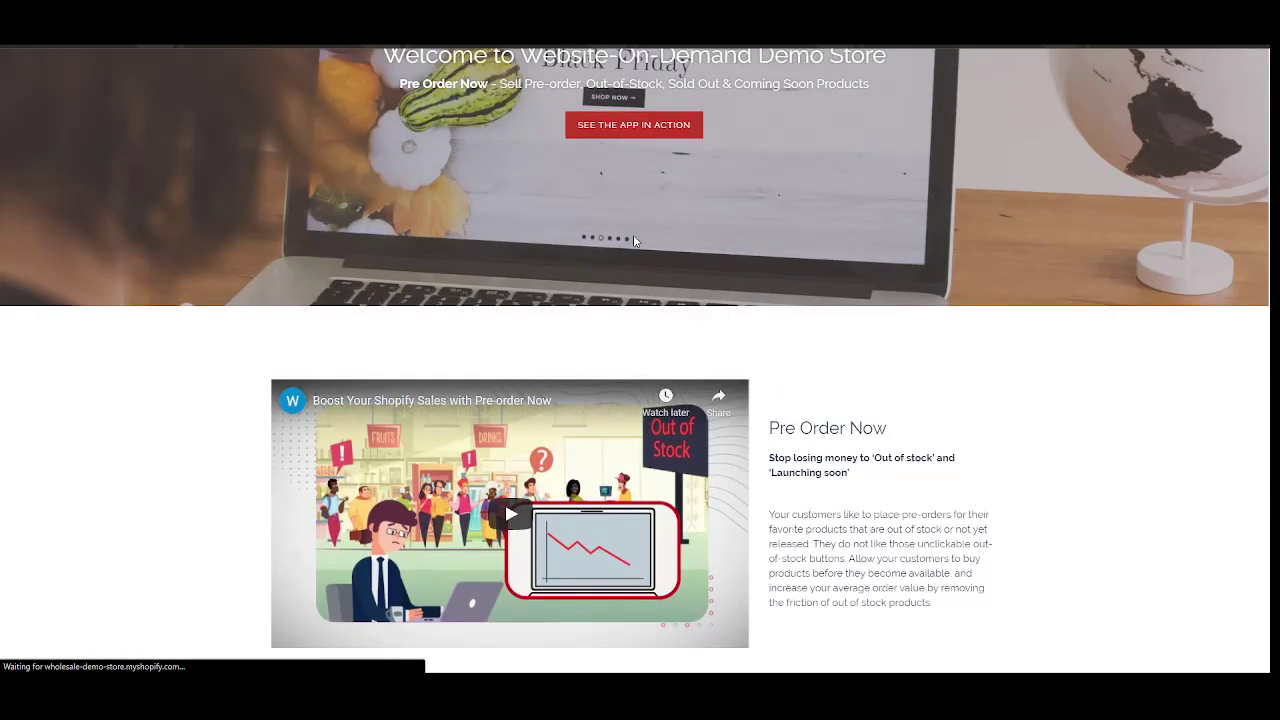
{"action": "scroll", "coordinate": [633, 238], "scroll_direction": "down", "scroll_amount": 5}
{"action": "left_click", "coordinate": [553, 248]}
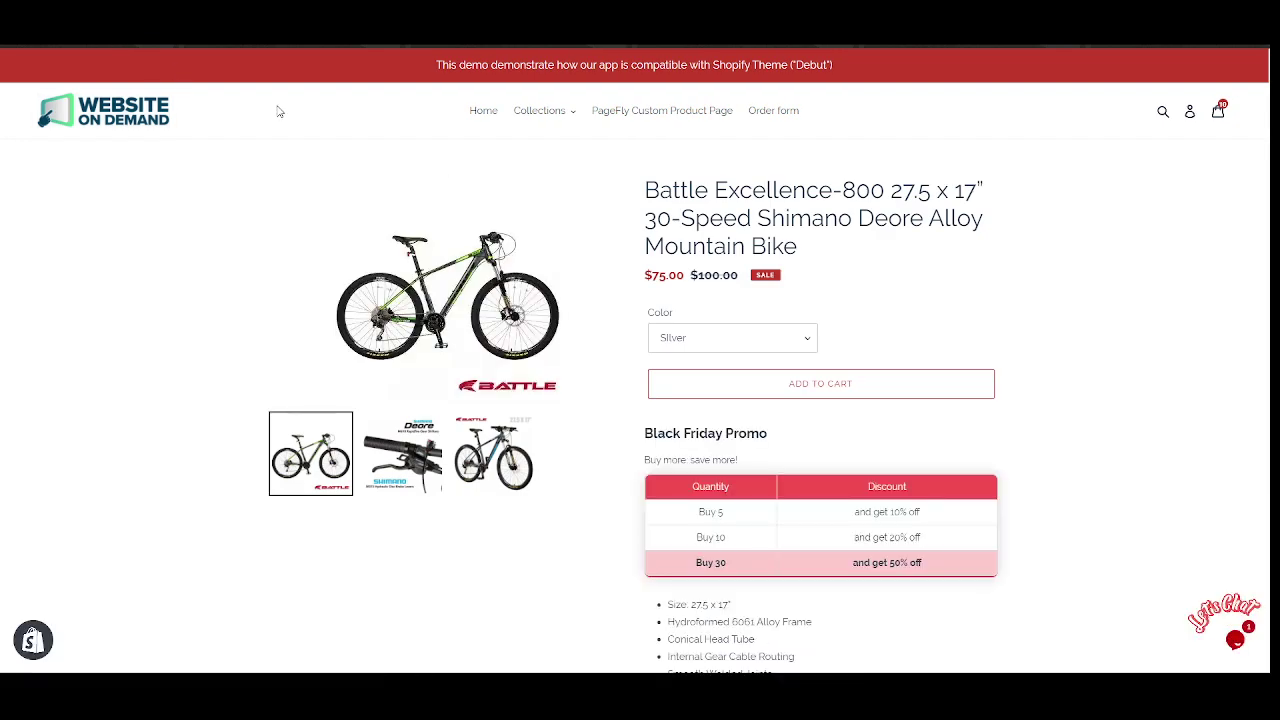
Review the Black Friday Promo table with its Buy 5, 10 and 30 tiers.
{"action": "left_click_drag", "start_coordinate": [655, 428], "coordinate": [754, 457]}
{"action": "left_click", "coordinate": [754, 451]}
{"action": "scroll", "coordinate": [754, 451], "scroll_direction": "down", "scroll_amount": 3}
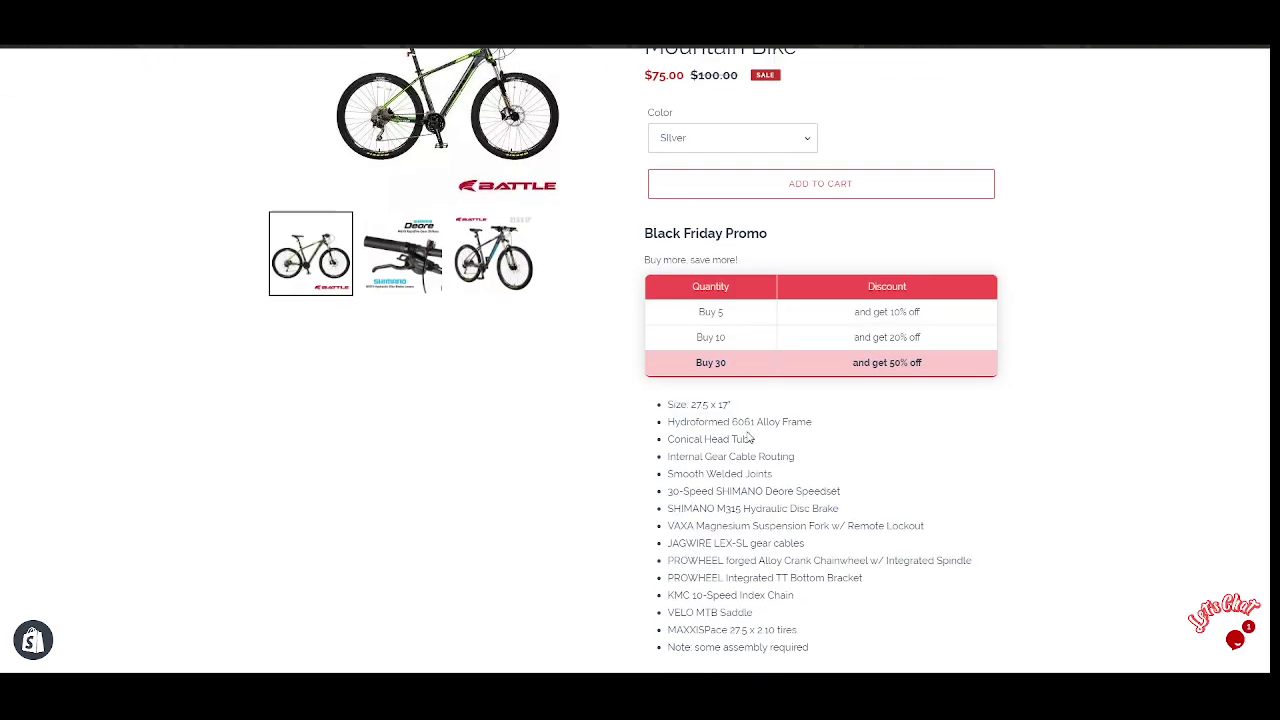
{"action": "scroll", "coordinate": [745, 428], "scroll_direction": "up", "scroll_amount": 2}
{"action": "scroll", "coordinate": [745, 428], "scroll_direction": "up", "scroll_amount": 1}
{"action": "scroll", "coordinate": [745, 428], "scroll_direction": "down", "scroll_amount": 1}
{"action": "scroll", "coordinate": [700, 445], "scroll_direction": "up", "scroll_amount": 1}
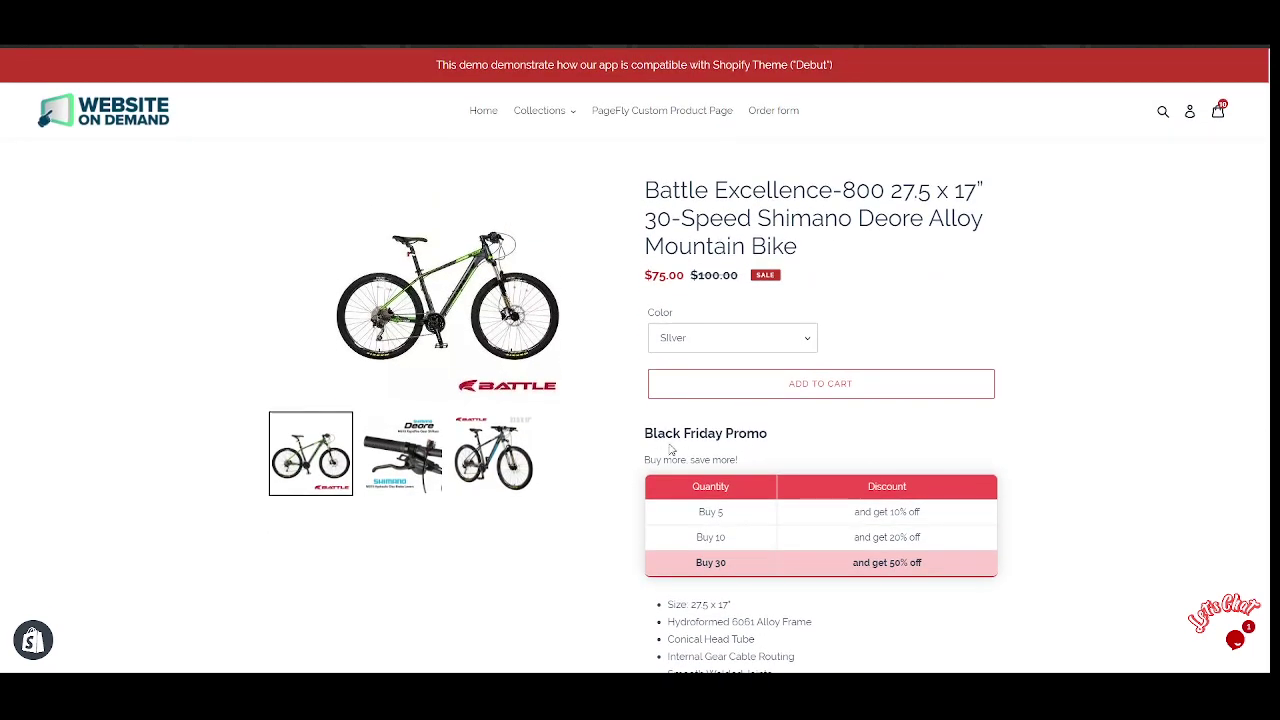
{"action": "left_click_drag", "start_coordinate": [645, 436], "coordinate": [748, 440]}
{"action": "left_click", "coordinate": [750, 440]}
{"action": "scroll", "coordinate": [745, 420], "scroll_direction": "down", "scroll_amount": 2}
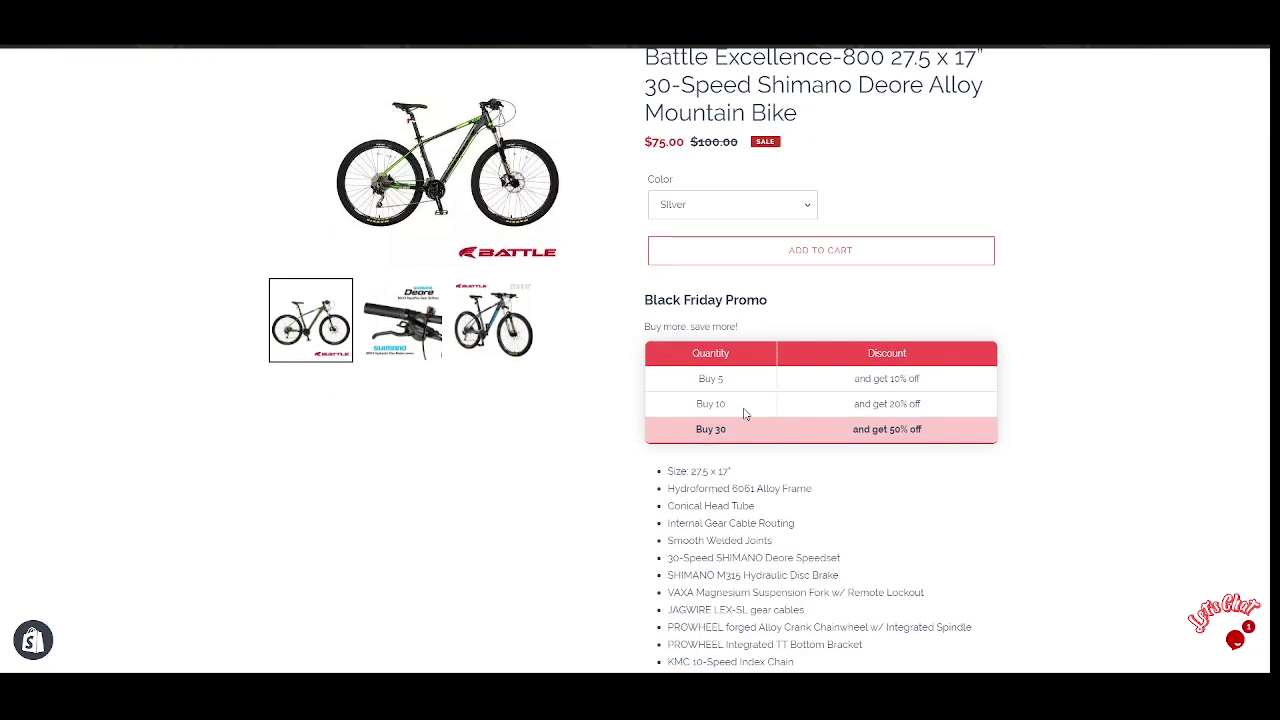
{"action": "scroll", "coordinate": [710, 350], "scroll_direction": "down", "scroll_amount": 3}
{"action": "scroll", "coordinate": [697, 300], "scroll_direction": "up", "scroll_amount": 2}
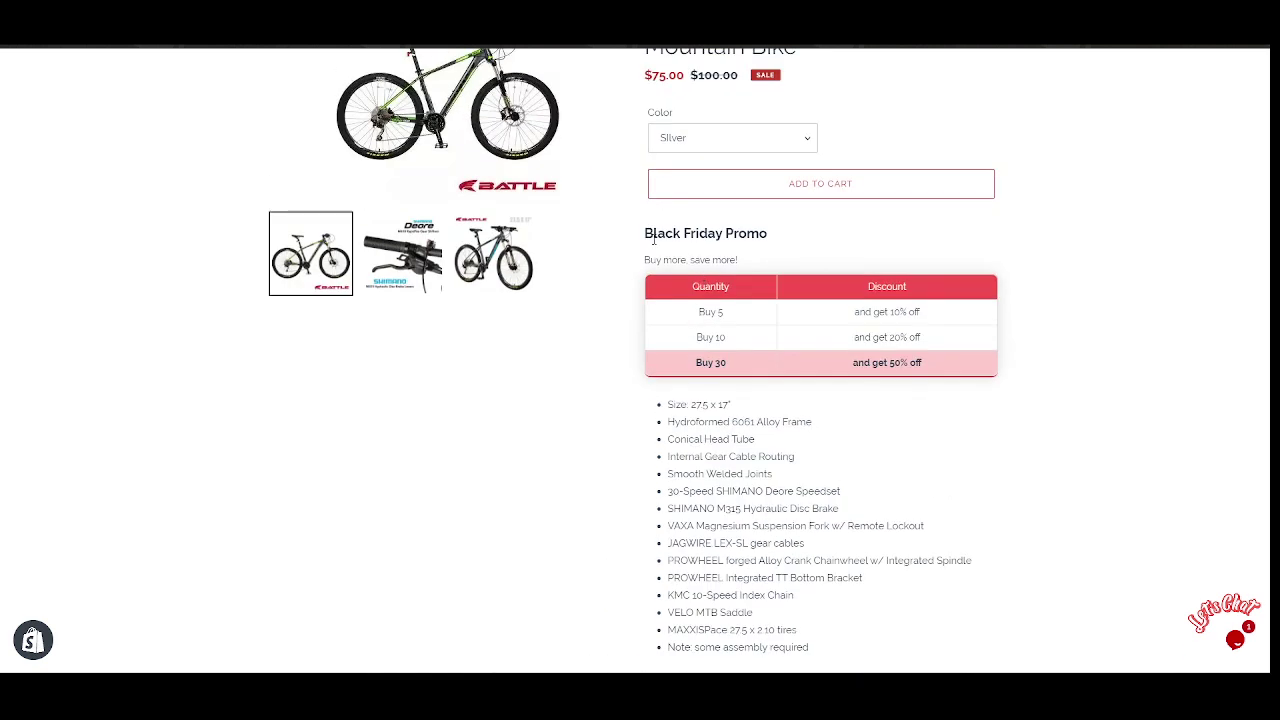
{"action": "left_click_drag", "start_coordinate": [653, 238], "coordinate": [584, 195]}
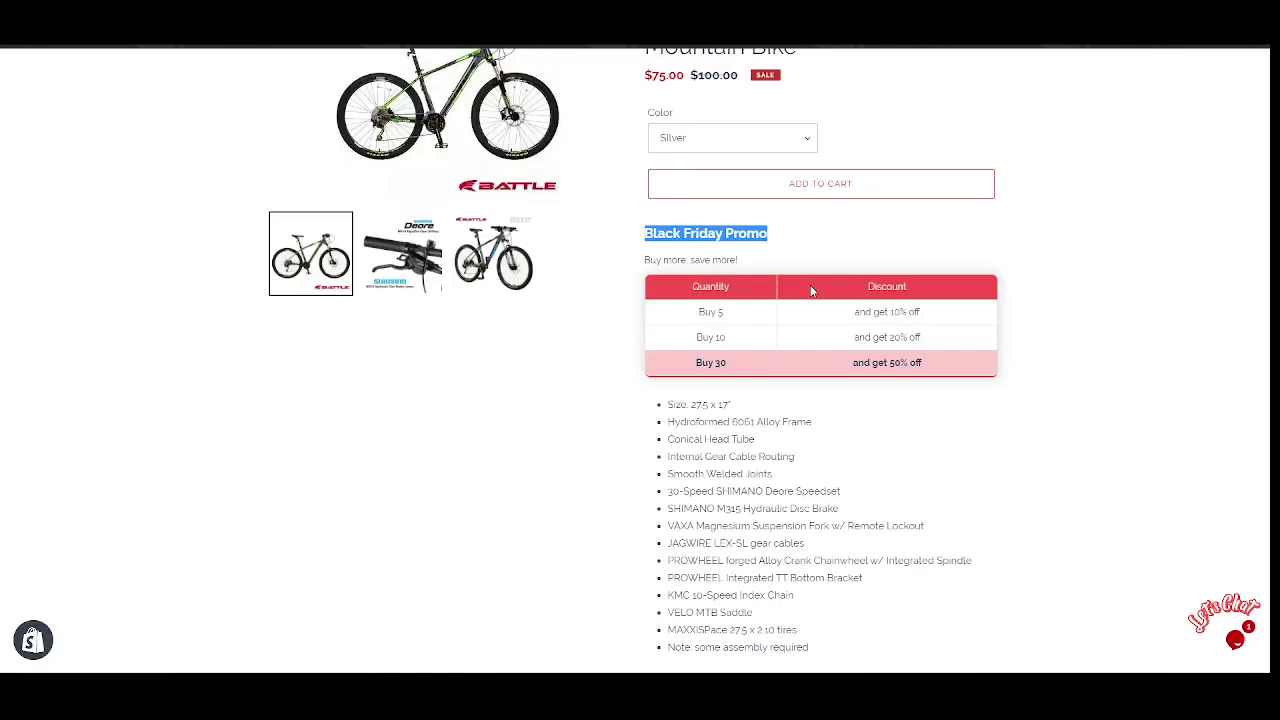
{"action": "left_click_drag", "start_coordinate": [777, 240], "coordinate": [628, 222]}
{"action": "scroll", "coordinate": [716, 237], "scroll_direction": "up", "scroll_amount": 3}
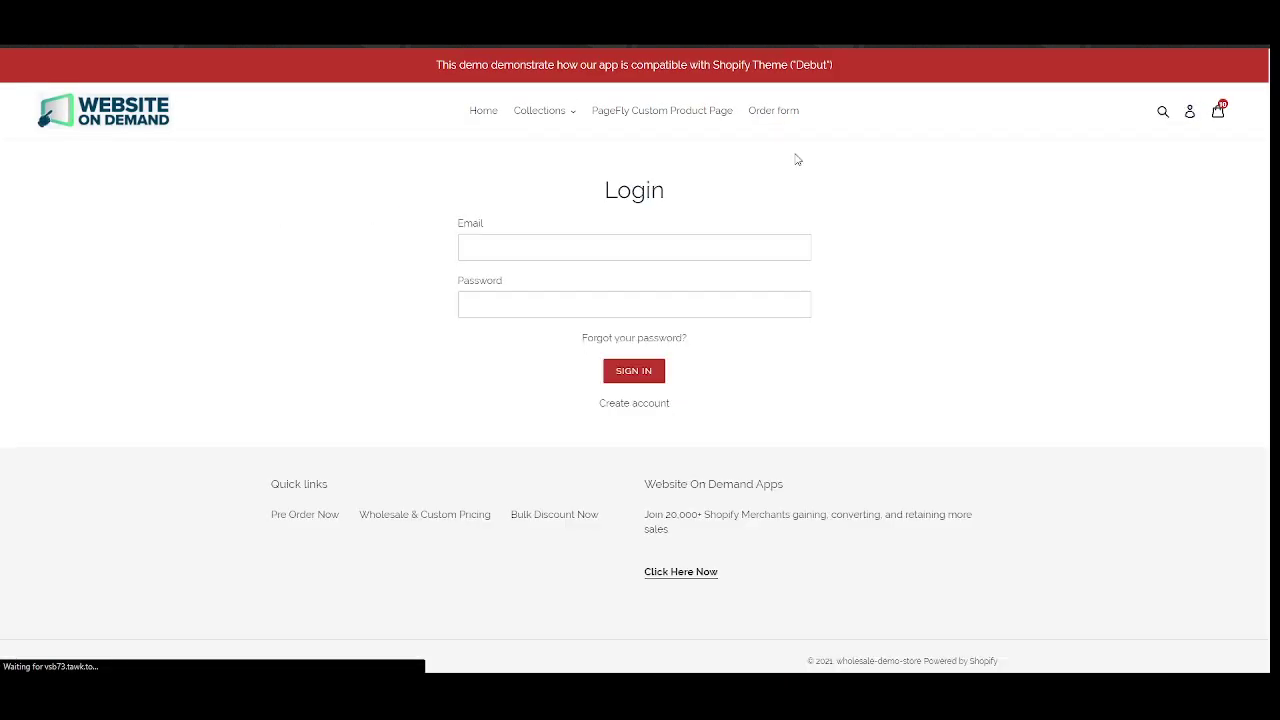
Log back in to the customer account by re-entering the account password.
{"action": "left_click", "coordinate": [657, 249]}
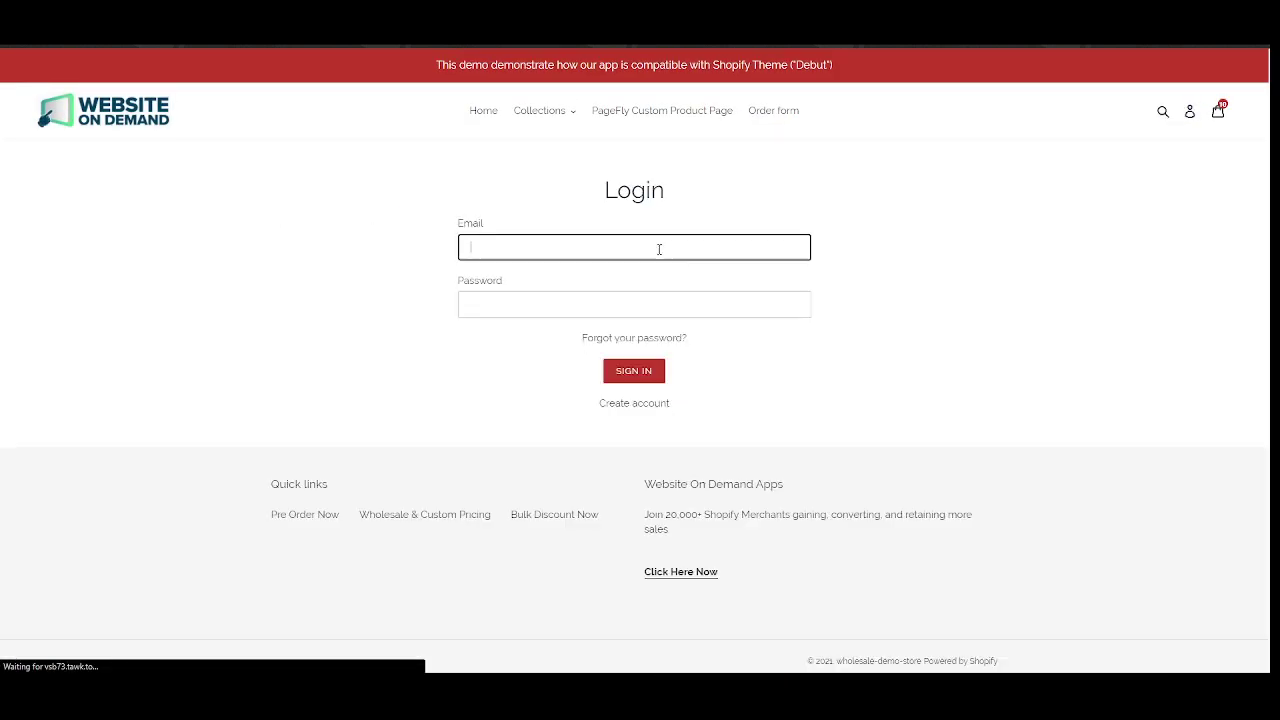
{"action": "double_click", "coordinate": [560, 306]}
{"action": "type", "text": "a********"}
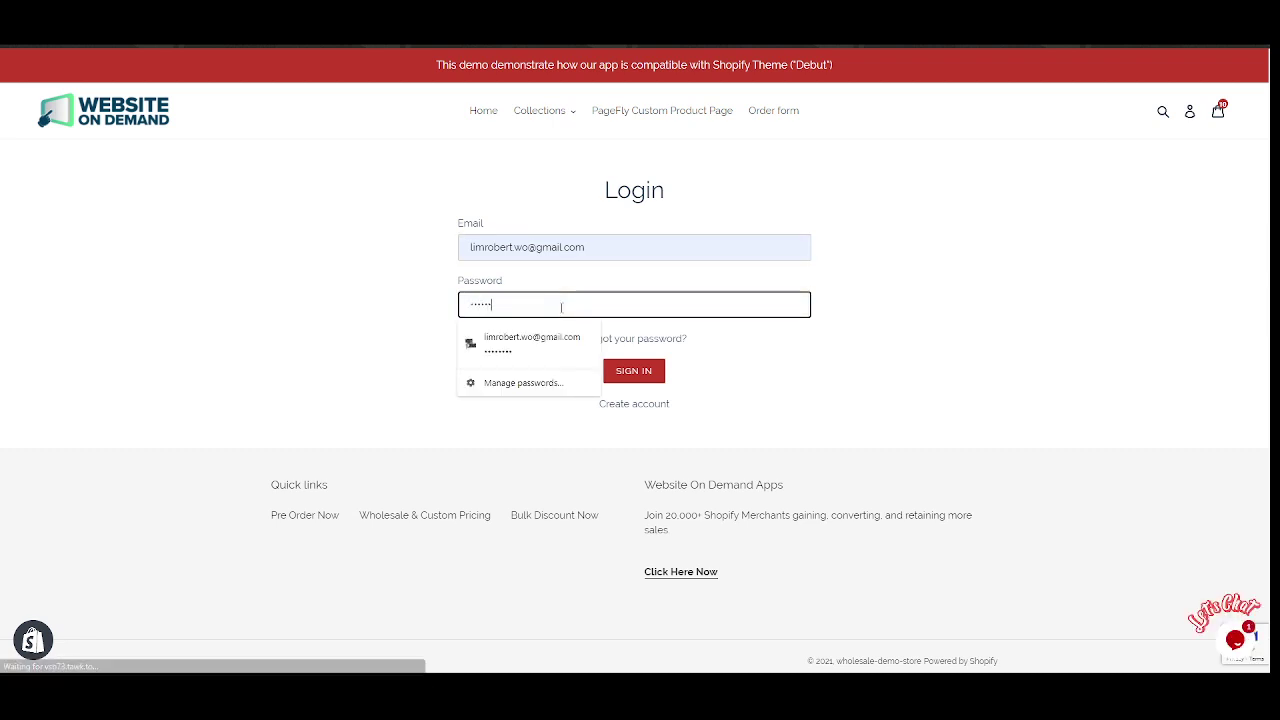
{"action": "key", "text": "Return"}
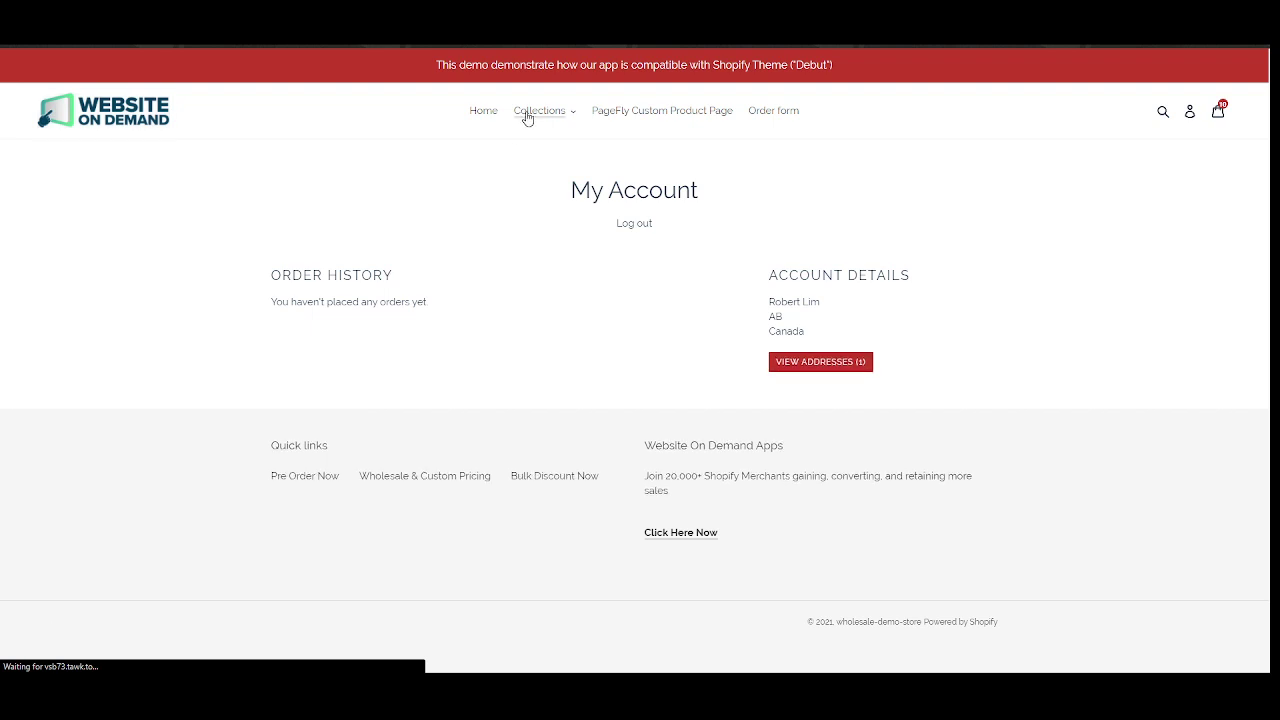
Open the Battle Excellence-800 bike from the home page's Featured Collection.
{"action": "left_click", "coordinate": [489, 116]}
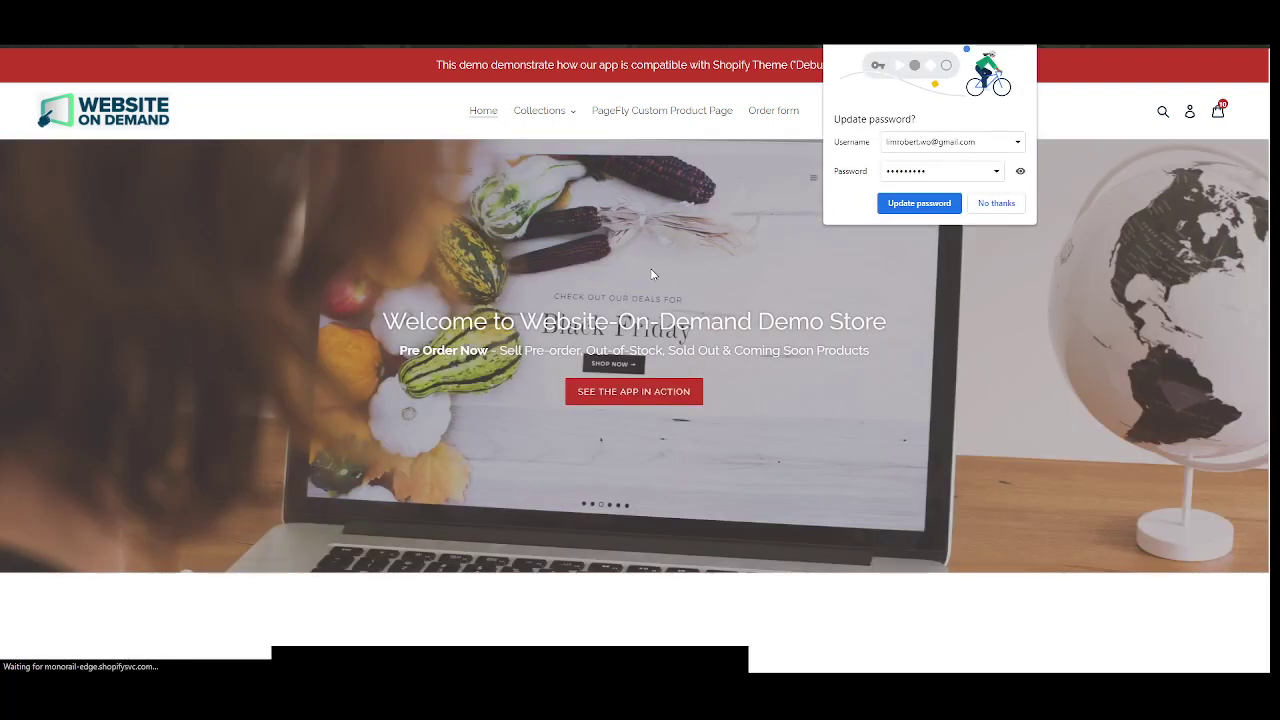
{"action": "scroll", "coordinate": [654, 334], "scroll_direction": "down", "scroll_amount": 10}
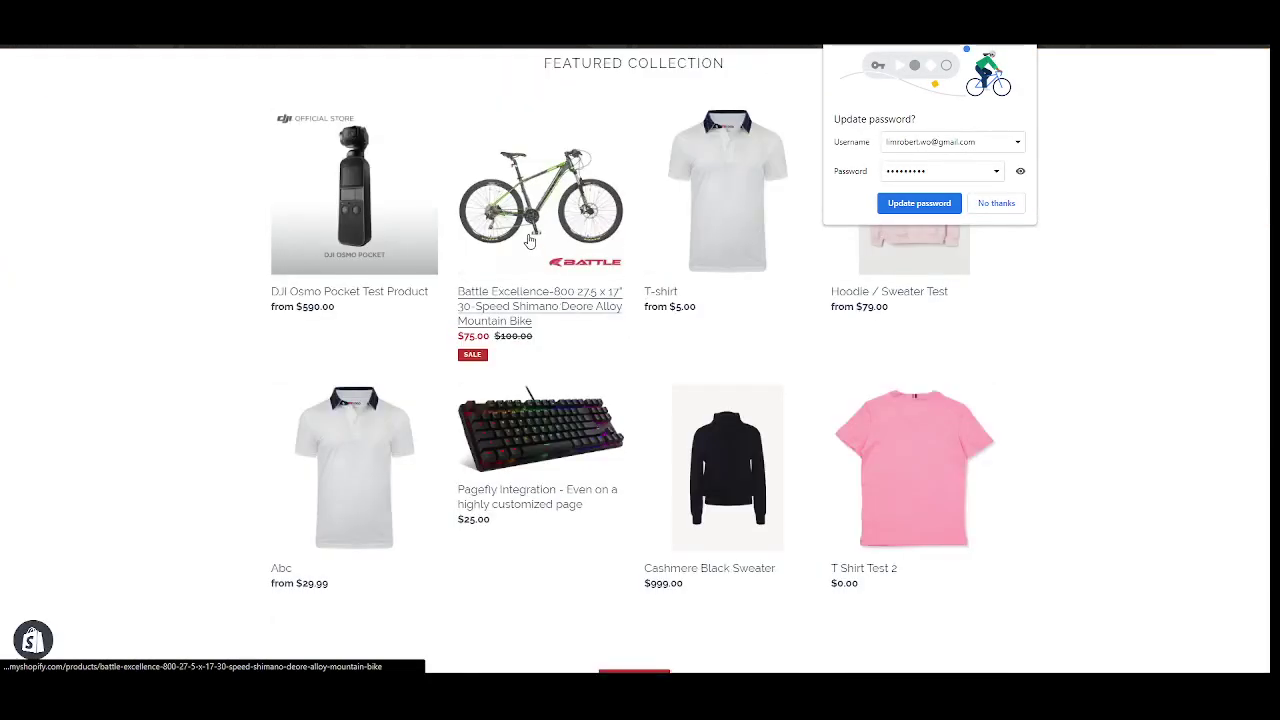
{"action": "left_click", "coordinate": [530, 241]}
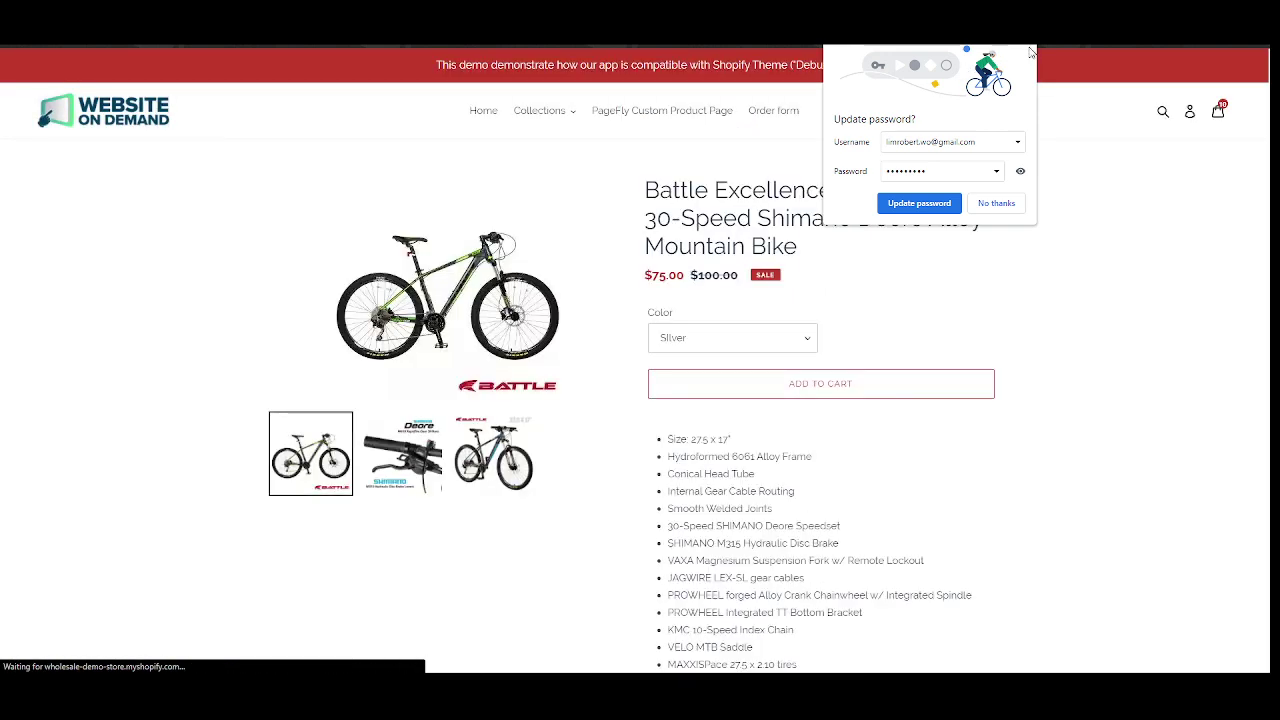
Inspect the Wholesale heading and its discount and price cells ($60.00, $52.50, $45.00).
{"action": "left_click_drag", "start_coordinate": [635, 425], "coordinate": [863, 460]}
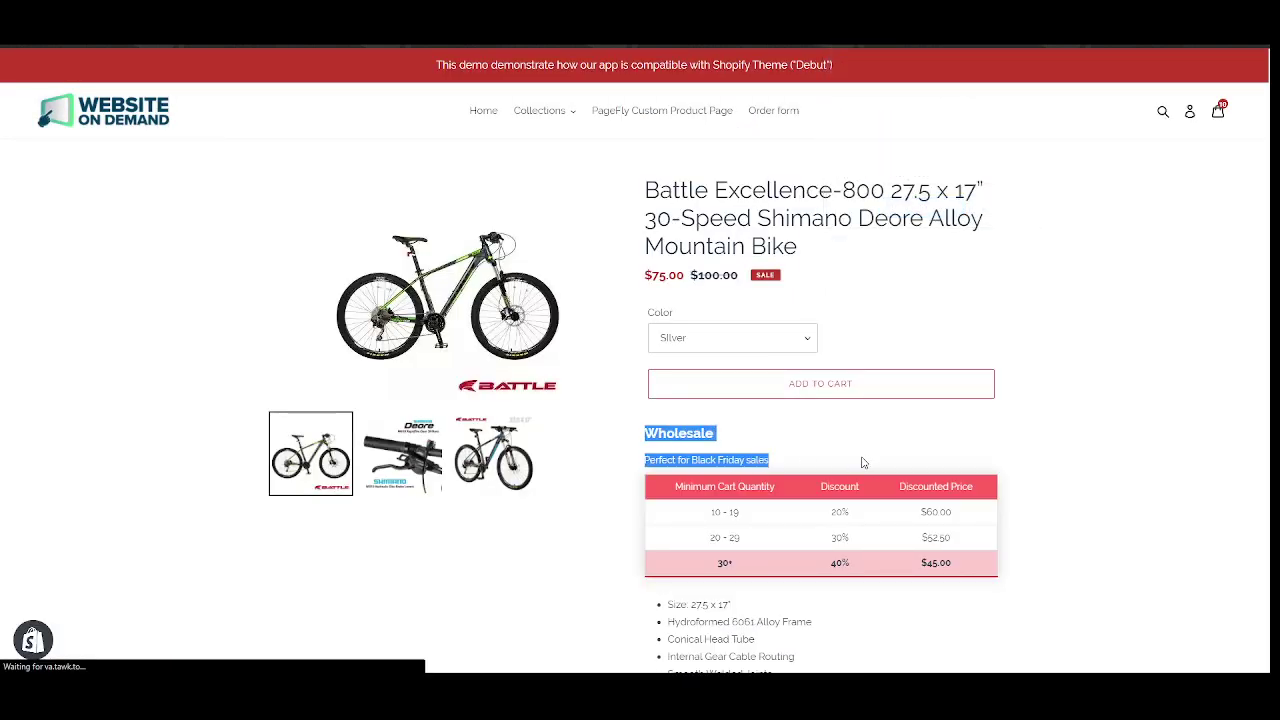
{"action": "left_click", "coordinate": [863, 460]}
{"action": "scroll", "coordinate": [863, 460], "scroll_direction": "down", "scroll_amount": 1}
{"action": "left_click_drag", "start_coordinate": [958, 432], "coordinate": [830, 390]}
{"action": "left_click", "coordinate": [830, 390]}
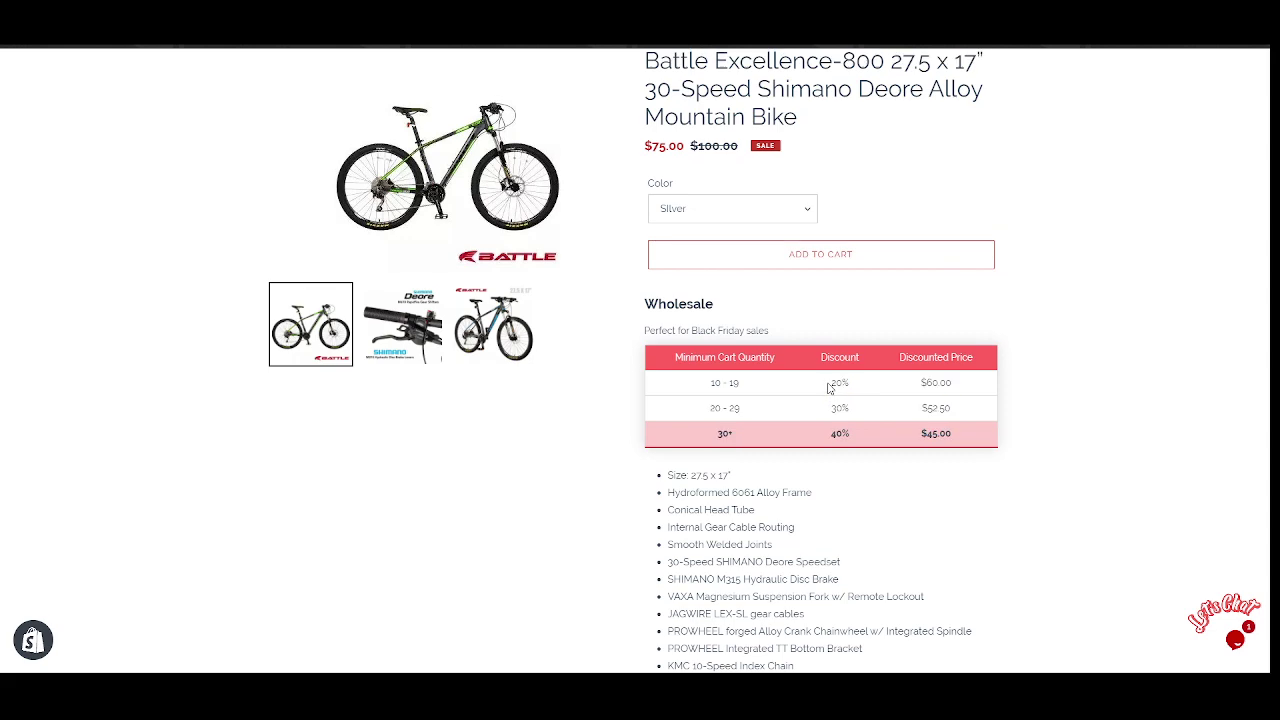
{"action": "scroll", "coordinate": [829, 386], "scroll_direction": "up", "scroll_amount": 1}
Scroll through the product details, highlighting 'Bike' and 'Shimano' in the title.
{"action": "double_click", "coordinate": [773, 245]}
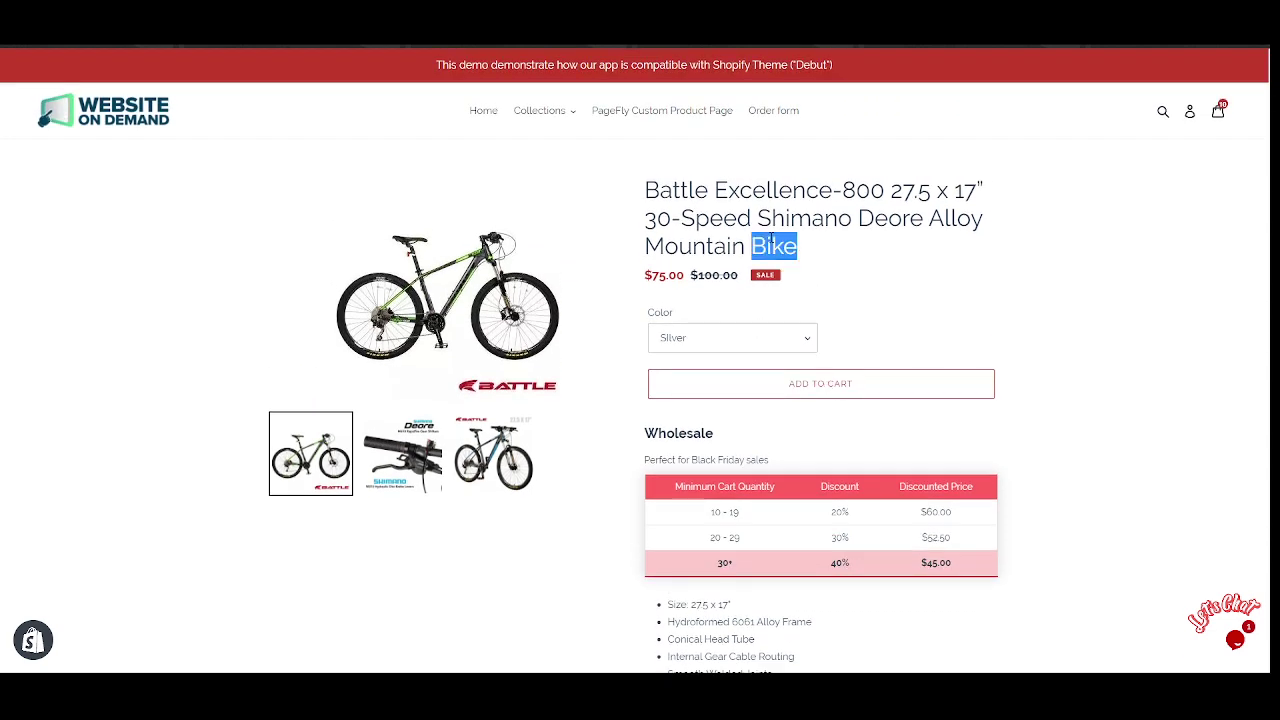
{"action": "scroll", "coordinate": [772, 238], "scroll_direction": "down", "scroll_amount": 1}
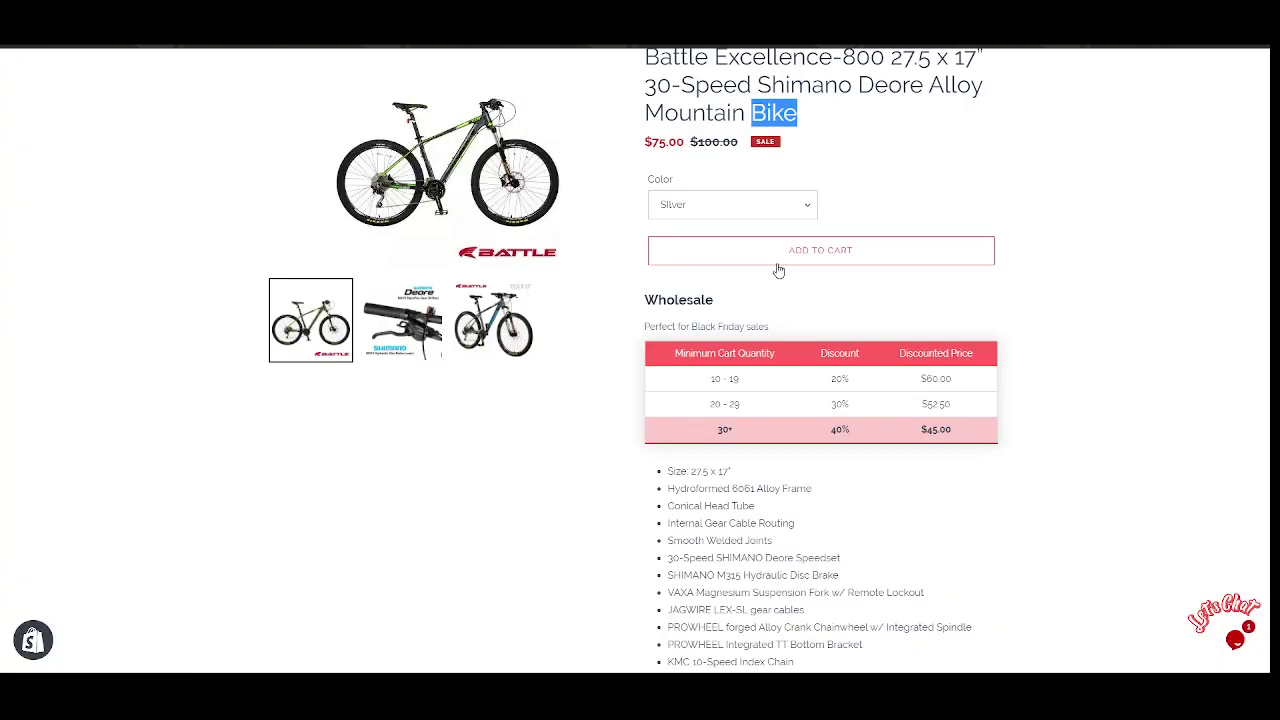
{"action": "scroll", "coordinate": [778, 270], "scroll_direction": "up", "scroll_amount": 1}
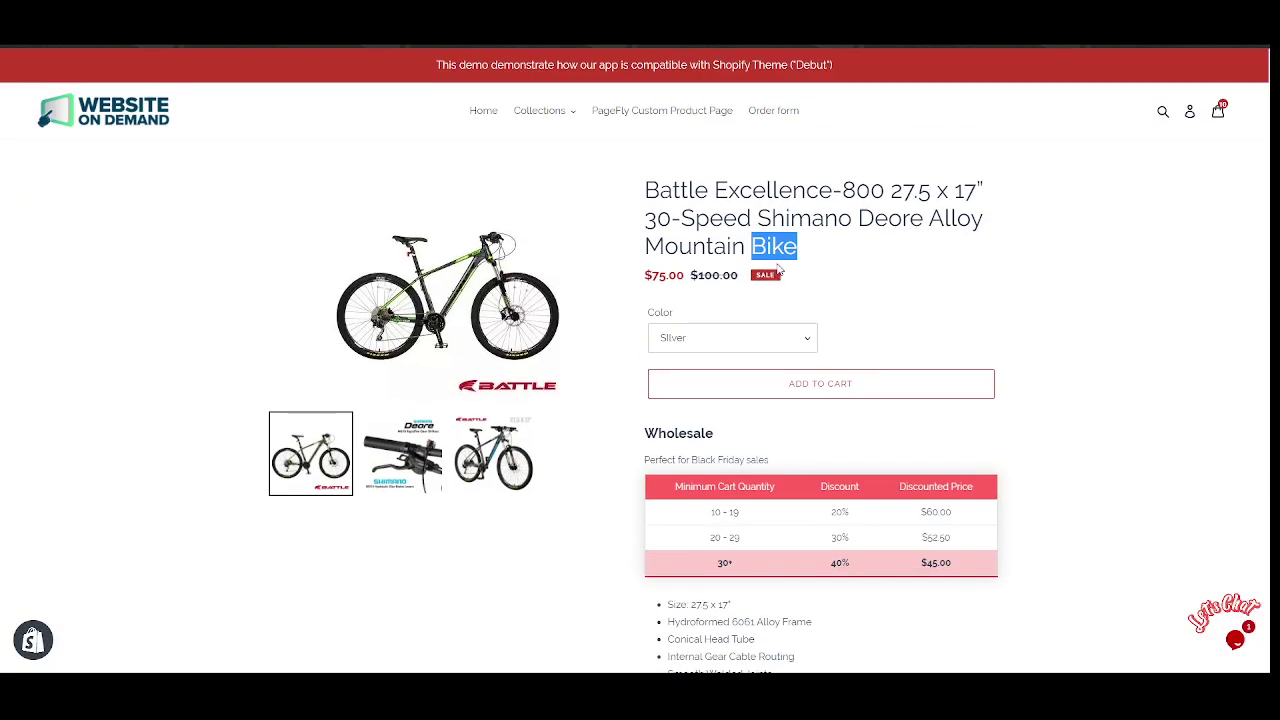
{"action": "left_click_drag", "start_coordinate": [668, 246], "coordinate": [684, 246]}
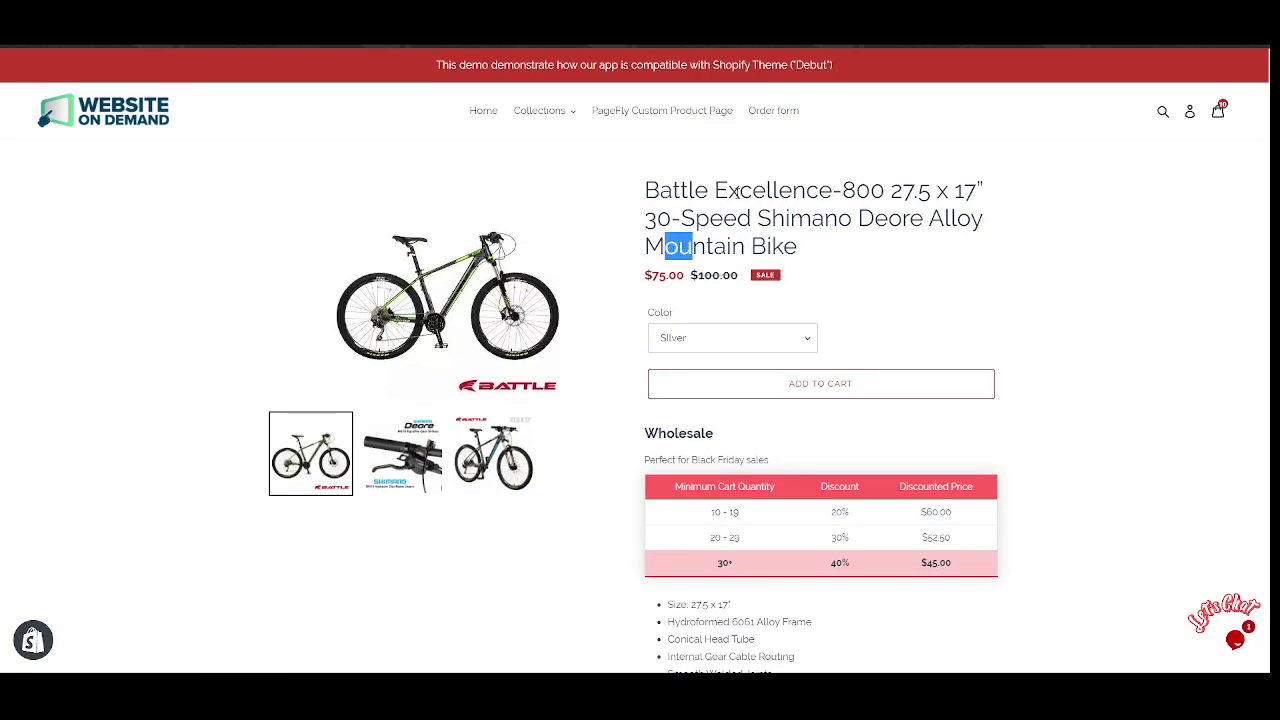
{"action": "scroll", "coordinate": [724, 296], "scroll_direction": "down", "scroll_amount": 2}
{"action": "scroll", "coordinate": [723, 195], "scroll_direction": "up", "scroll_amount": 2}
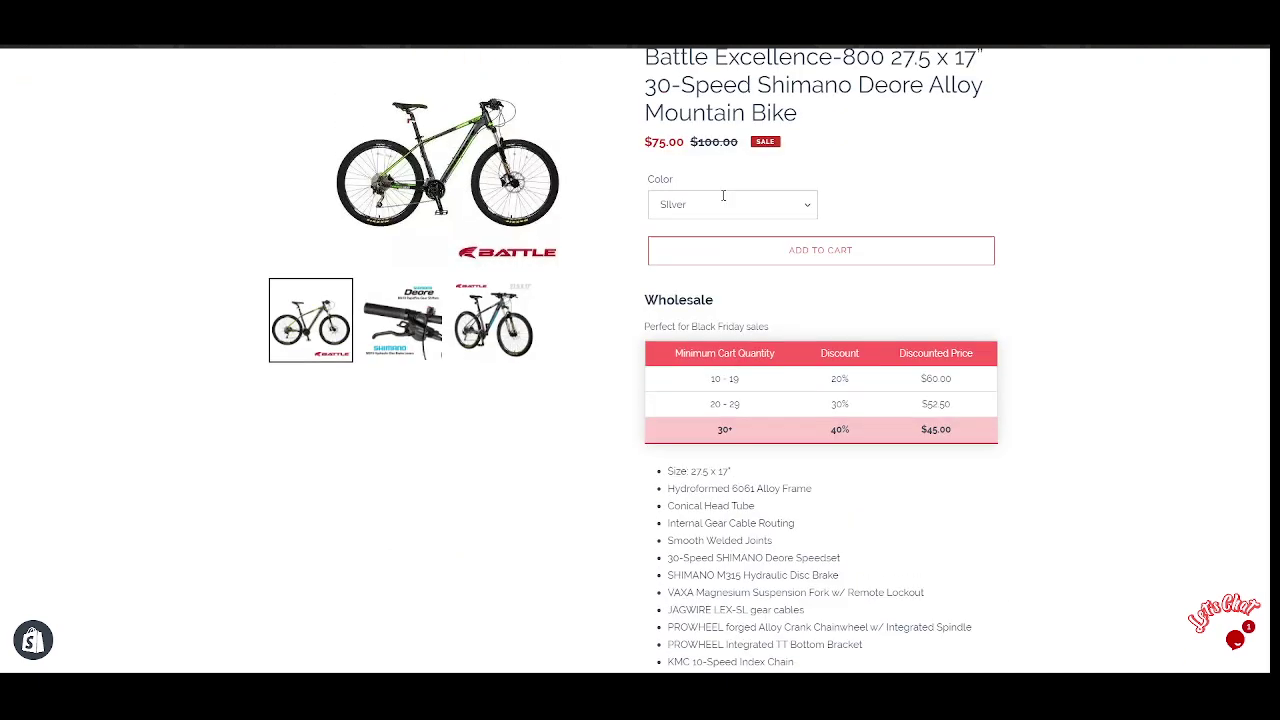
{"action": "scroll", "coordinate": [723, 195], "scroll_direction": "down", "scroll_amount": 1}
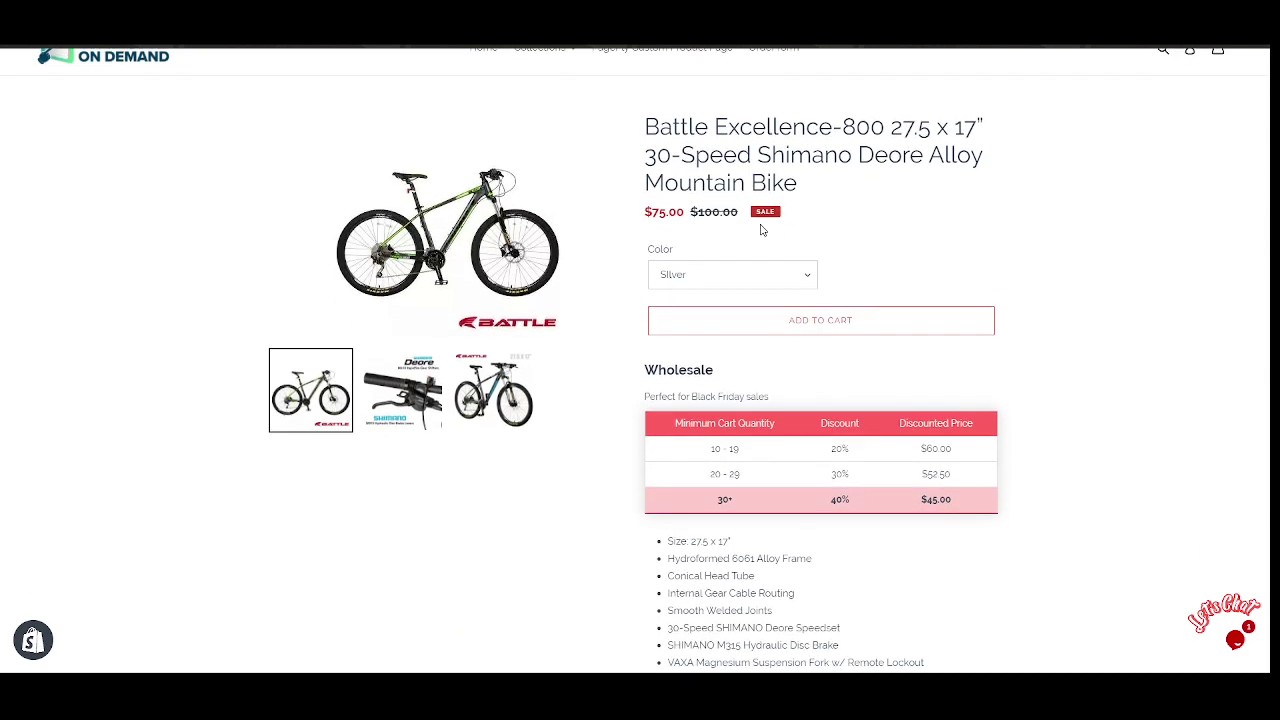
{"action": "scroll", "coordinate": [768, 389], "scroll_direction": "down", "scroll_amount": 2}
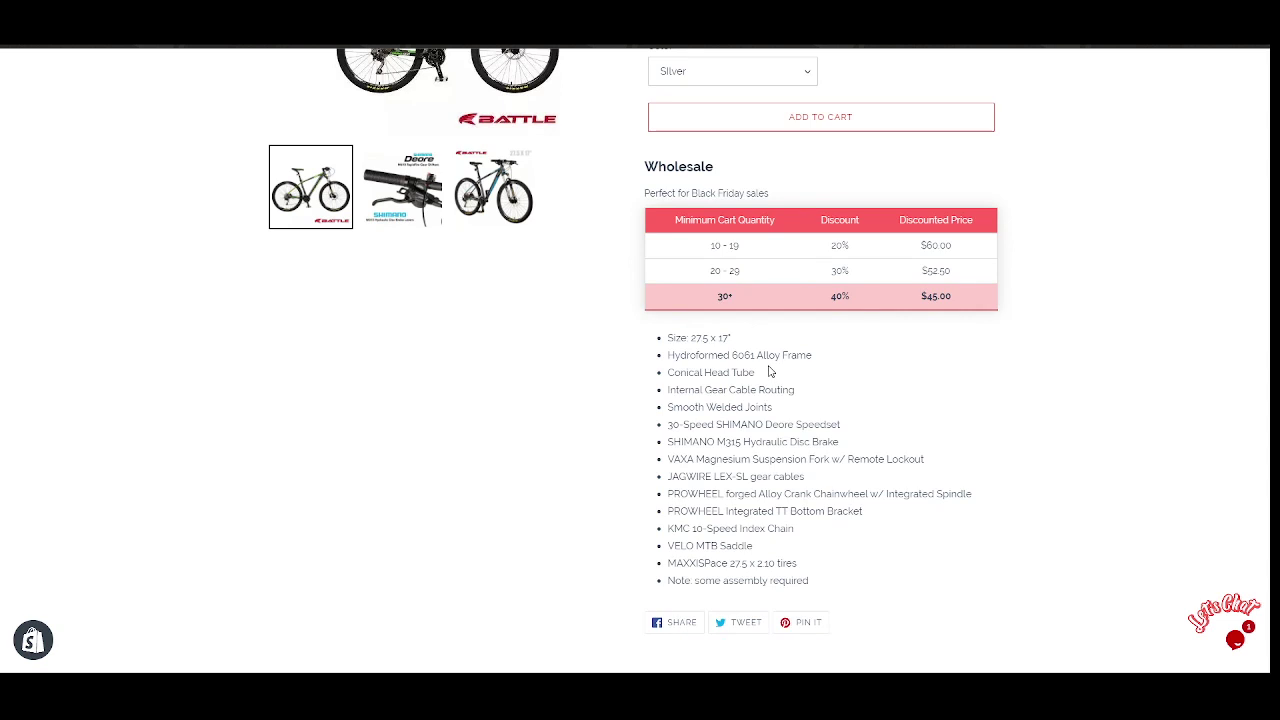
{"action": "scroll", "coordinate": [766, 370], "scroll_direction": "up", "scroll_amount": 2}
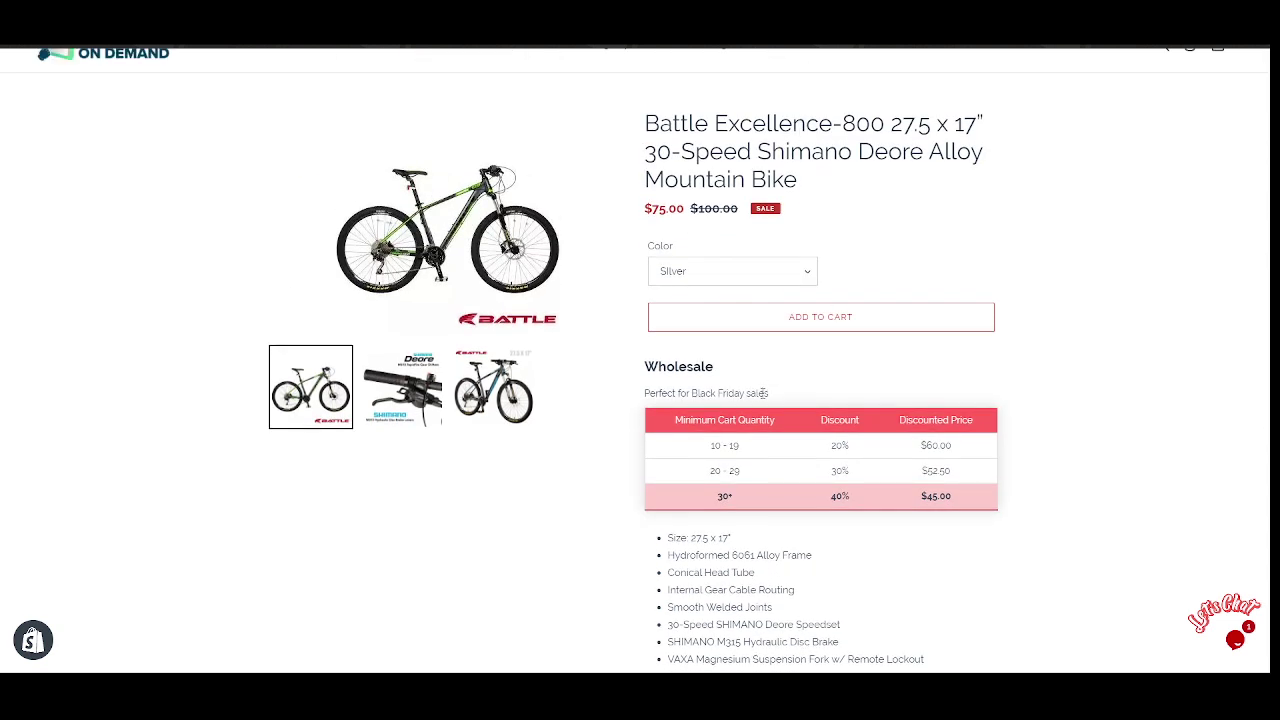
{"action": "scroll", "coordinate": [765, 393], "scroll_direction": "up", "scroll_amount": 1}
{"action": "double_click", "coordinate": [800, 218]}
{"action": "left_click", "coordinate": [1094, 320]}
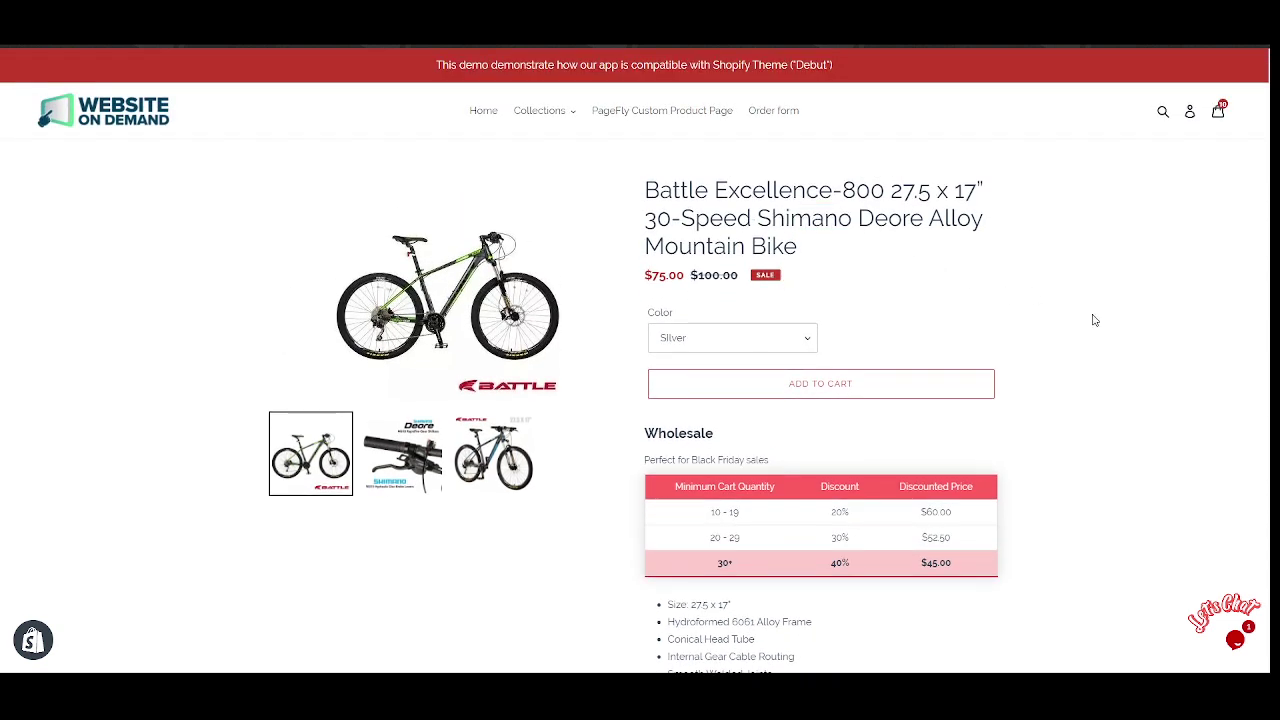